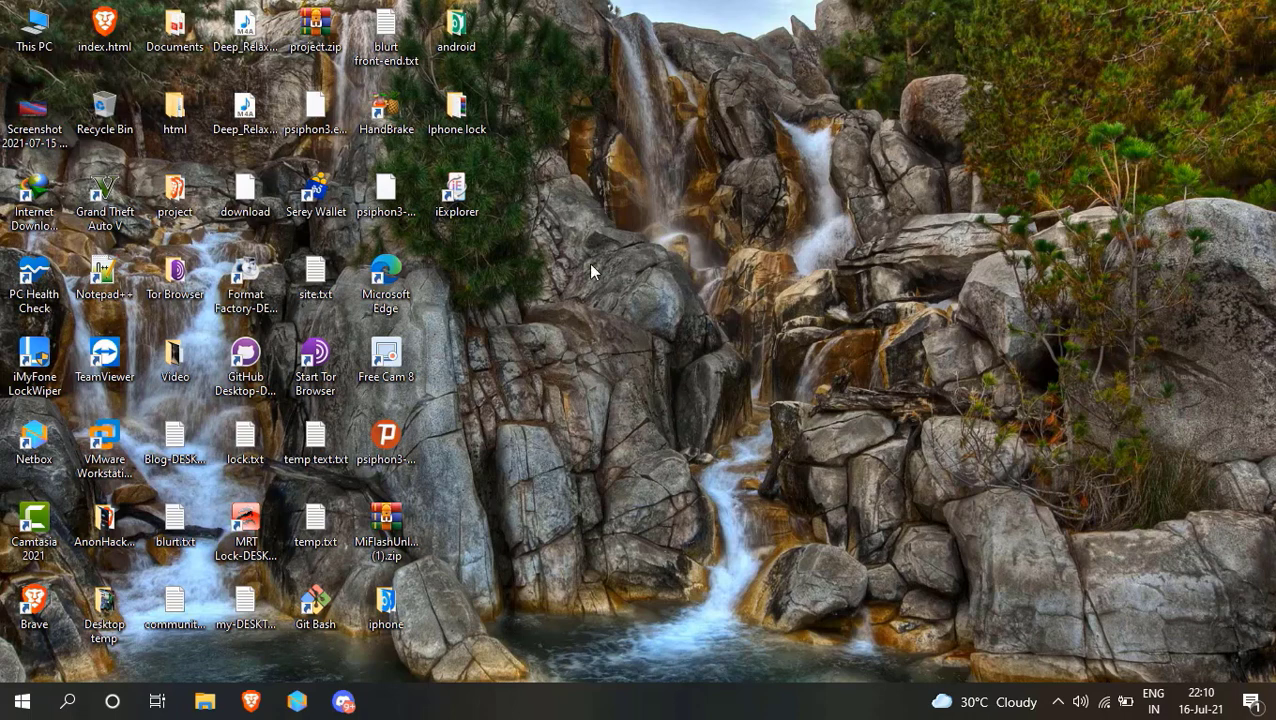
pyautogui.click(22, 702)
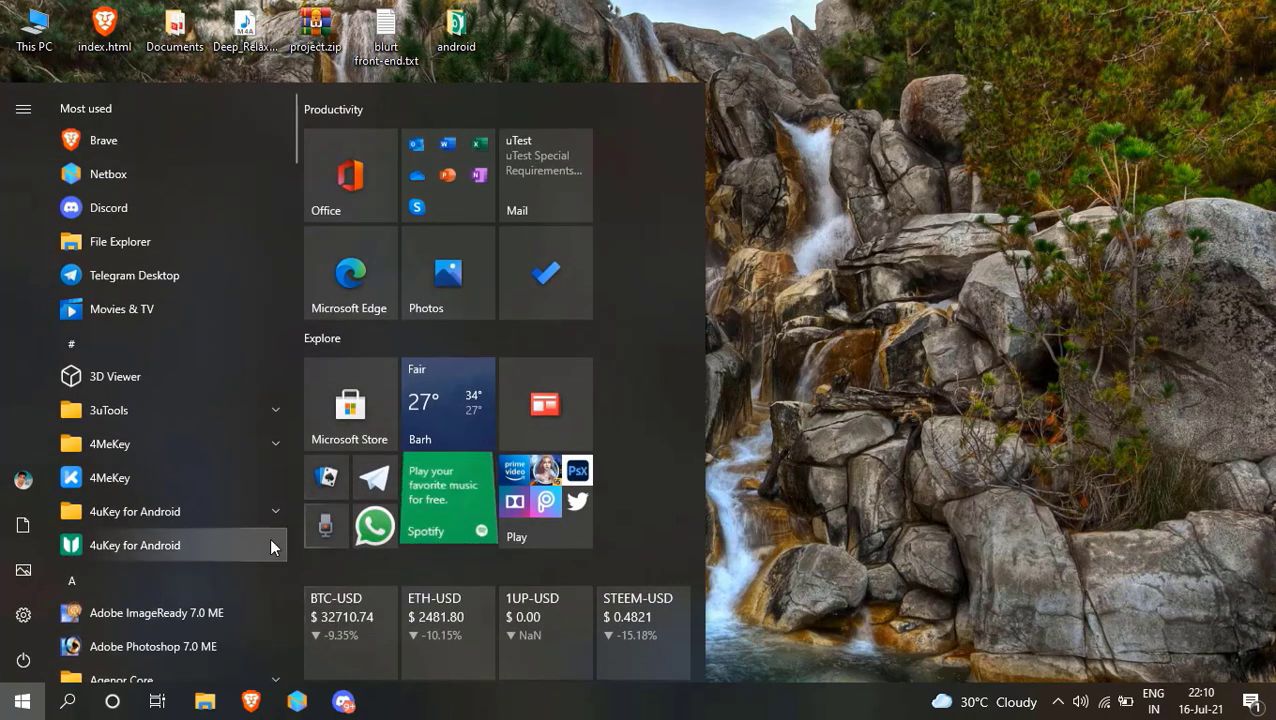
pyautogui.write('c')
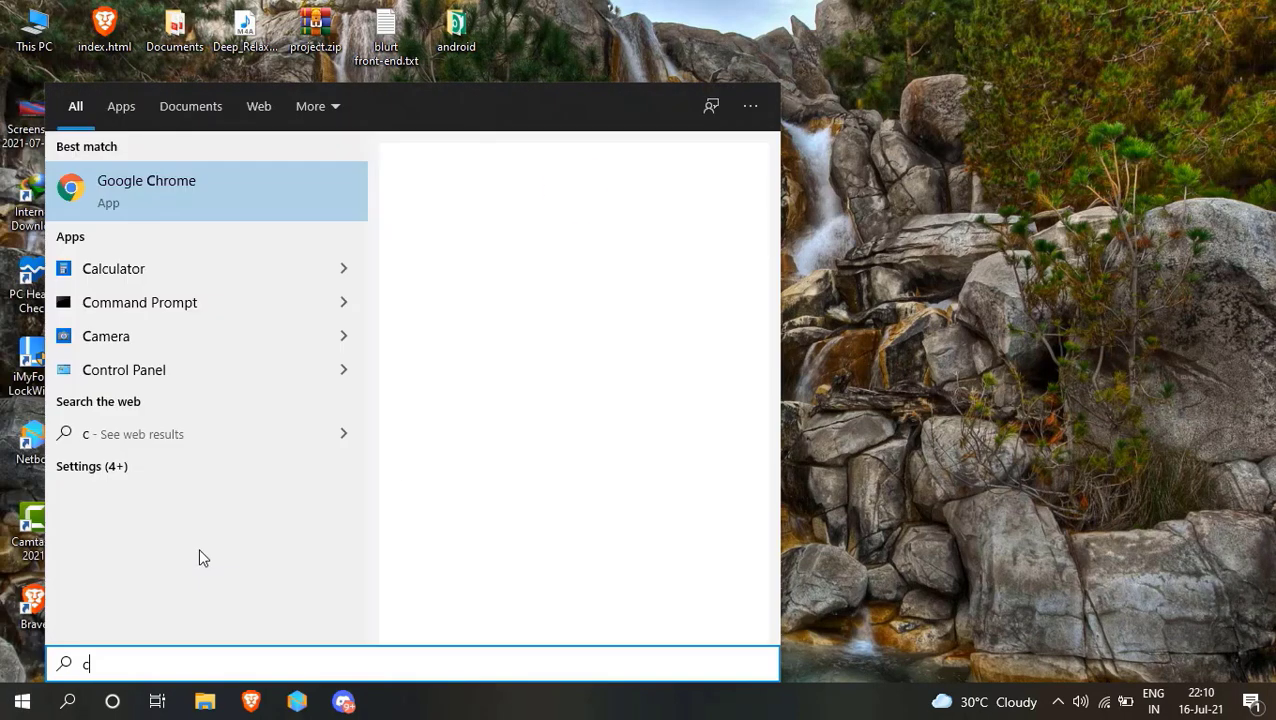
pyautogui.write('h')
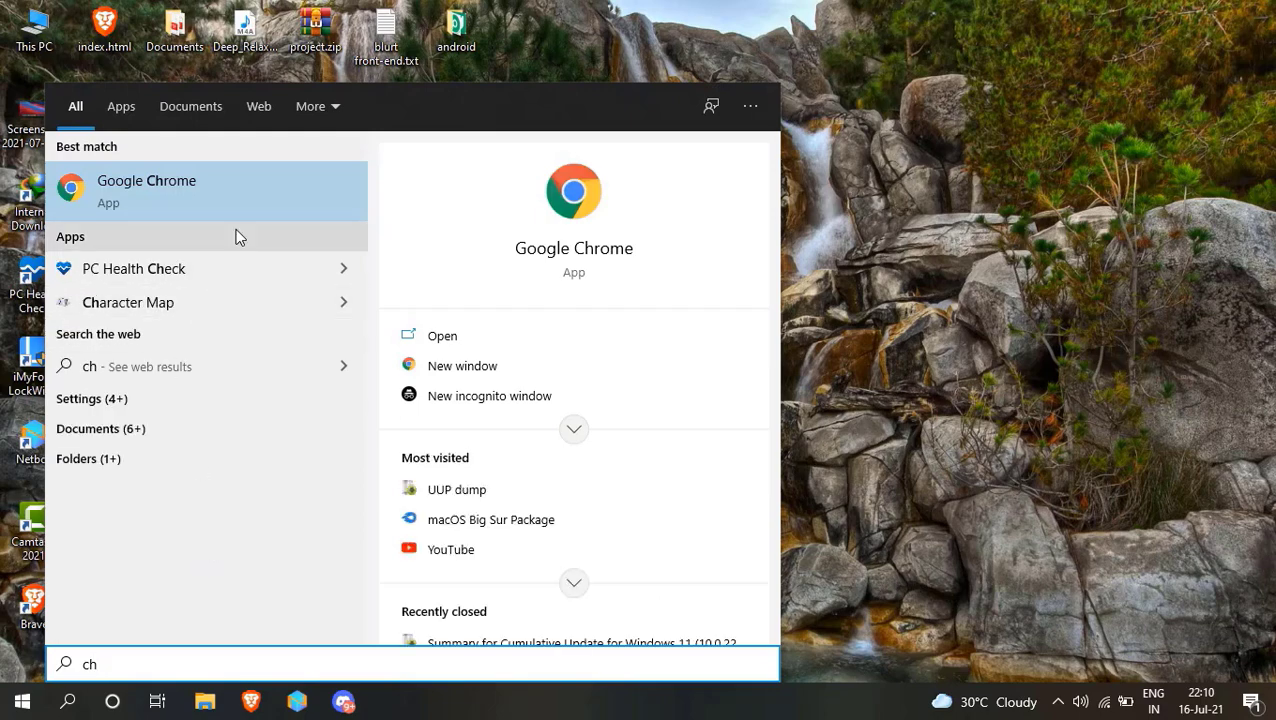
pyautogui.click(305, 204)
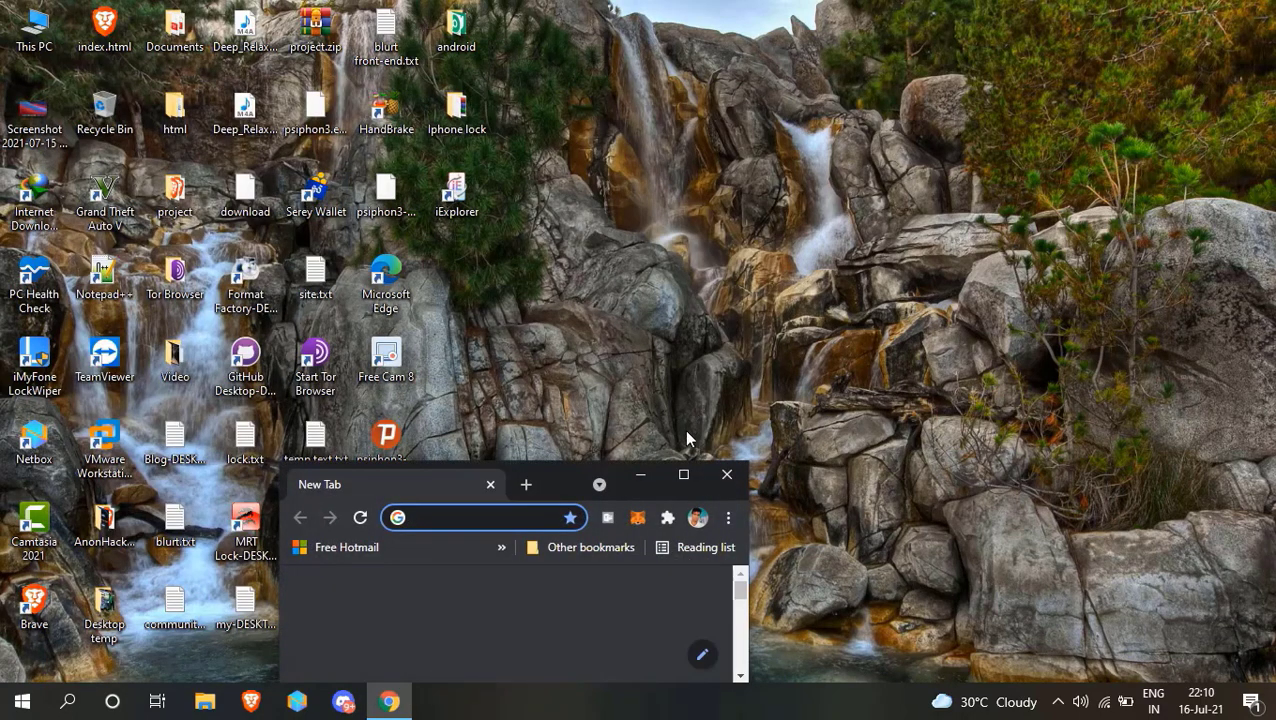
pyautogui.click(684, 477)
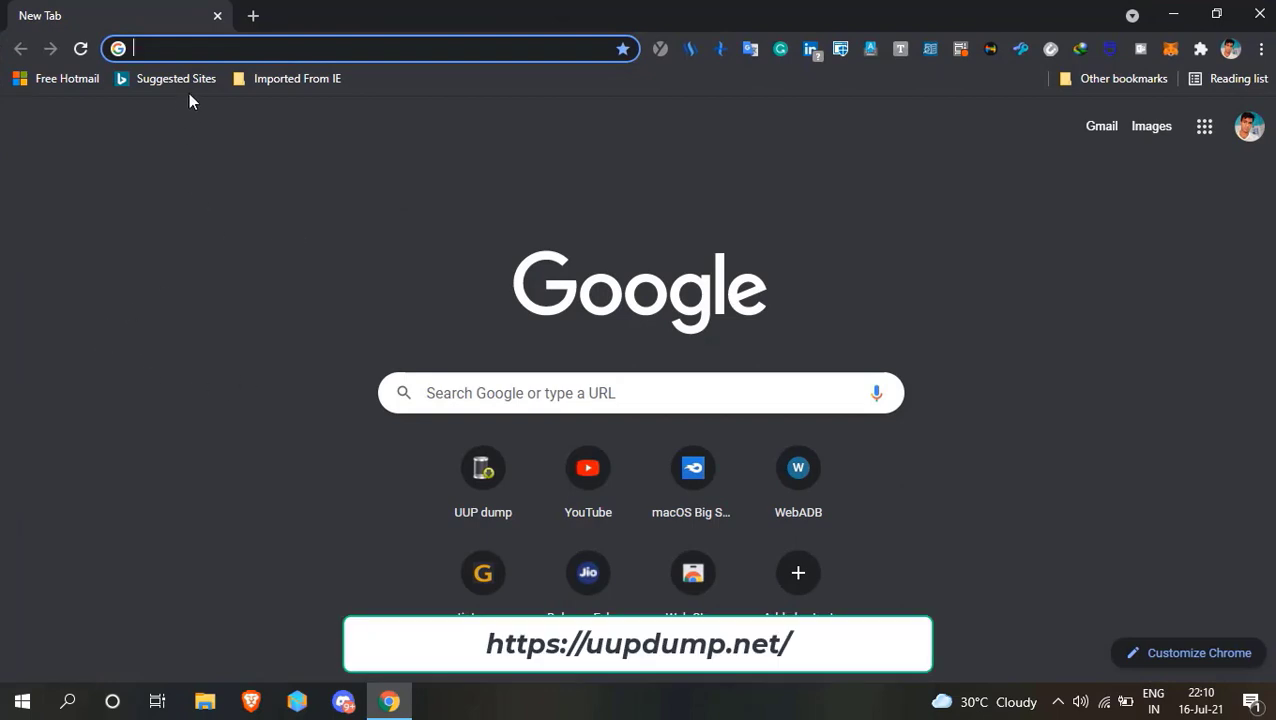
pyautogui.rightClick(273, 48)
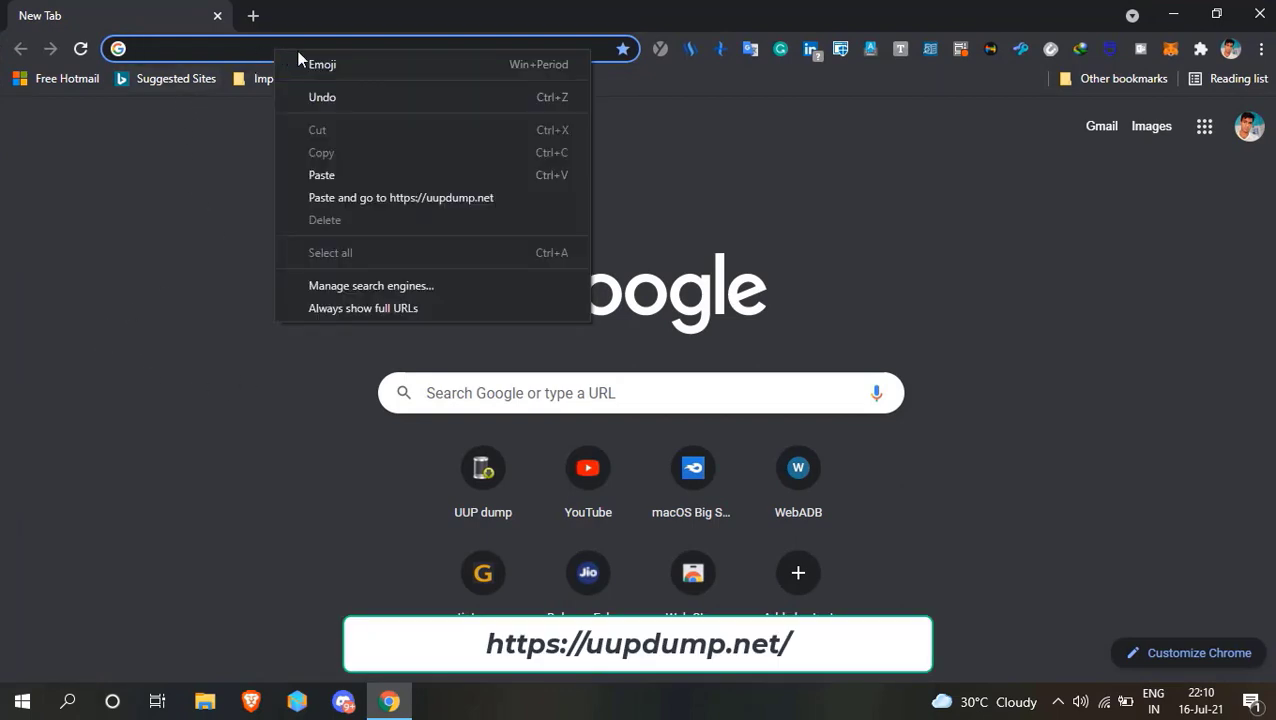
pyautogui.click(440, 200)
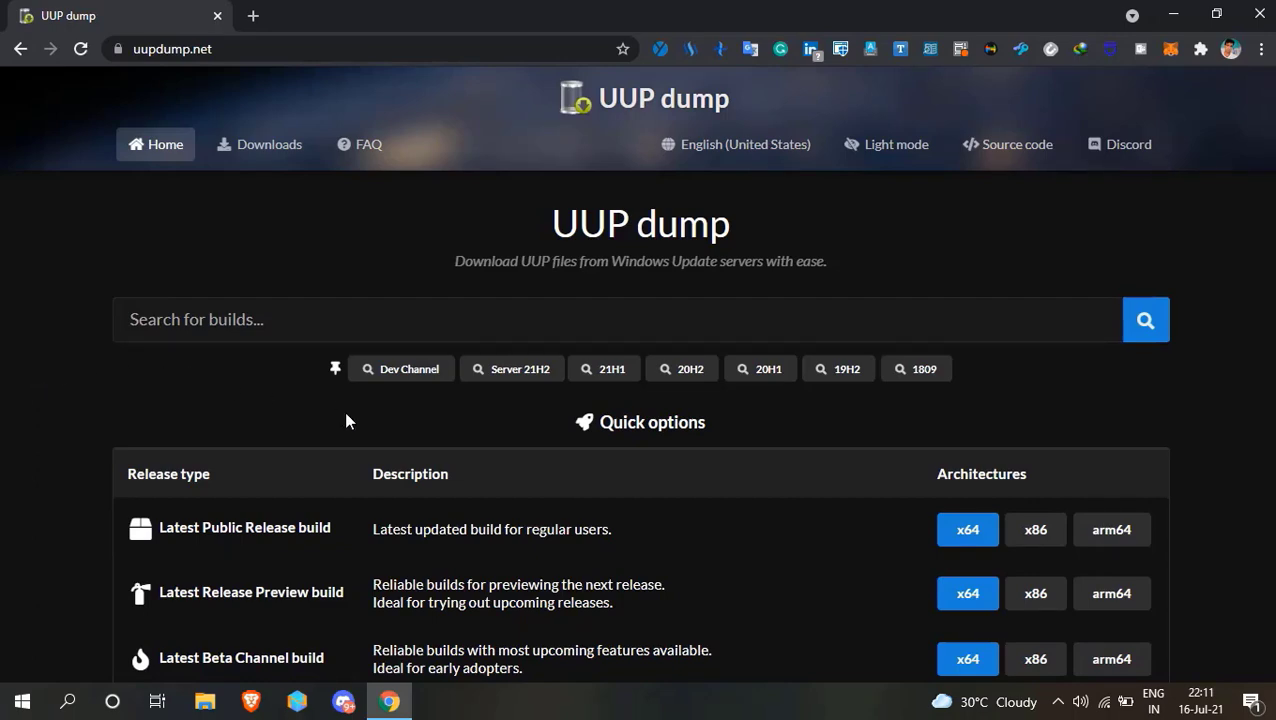
# Open the Dev Channel build Cumulative Update for Windows 11 (10.0.22000.71) amd64 and continue with English (United States) as the language.
pyautogui.click(409, 376)
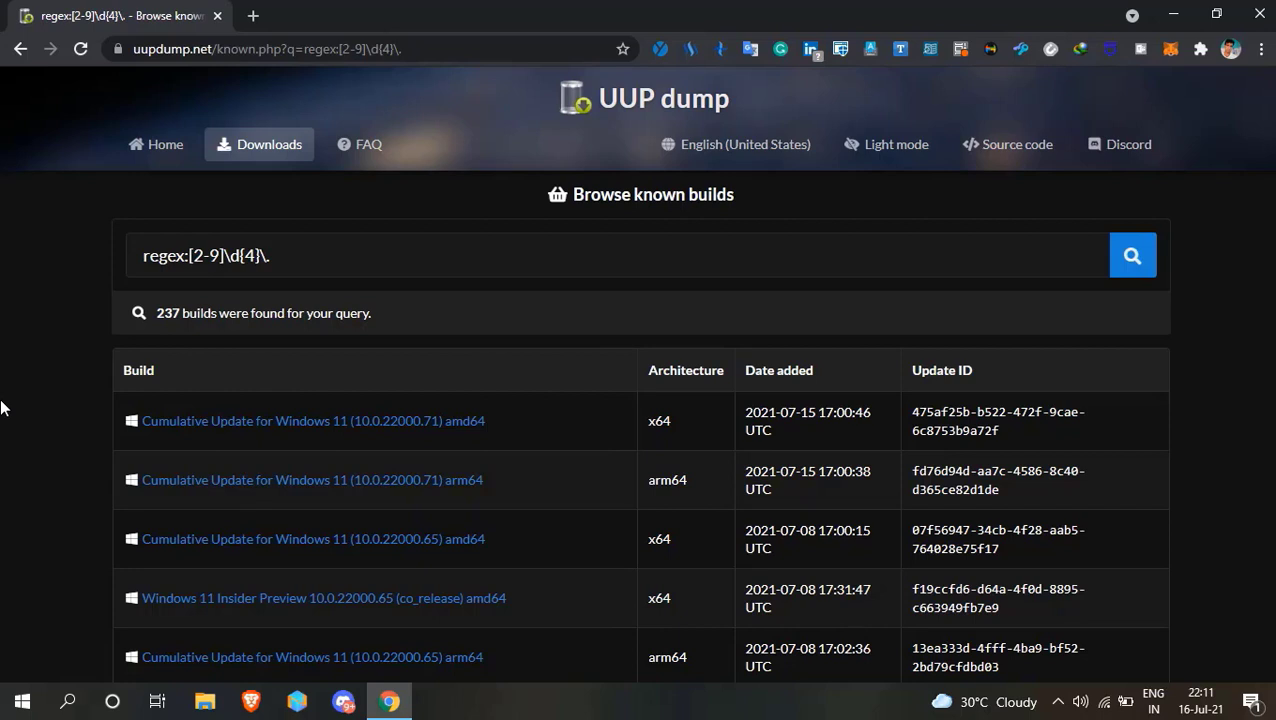
pyautogui.click(268, 424)
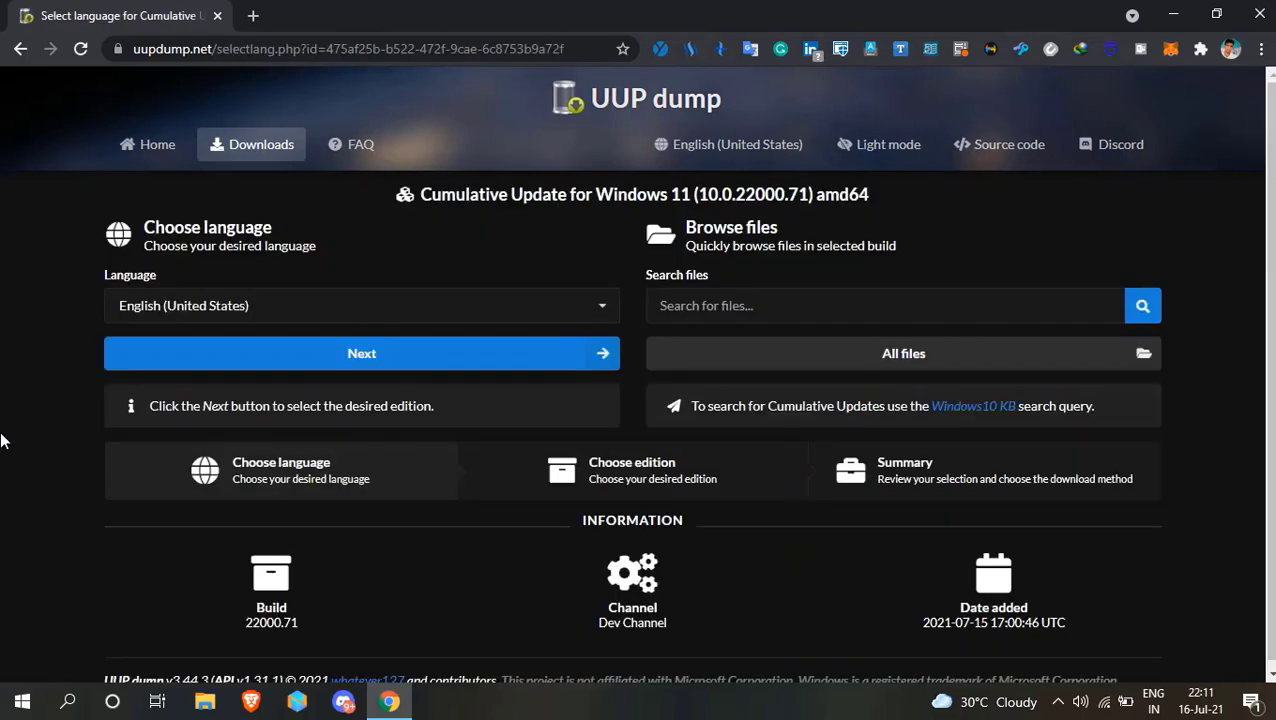
pyautogui.scroll(-1, 1, 437)
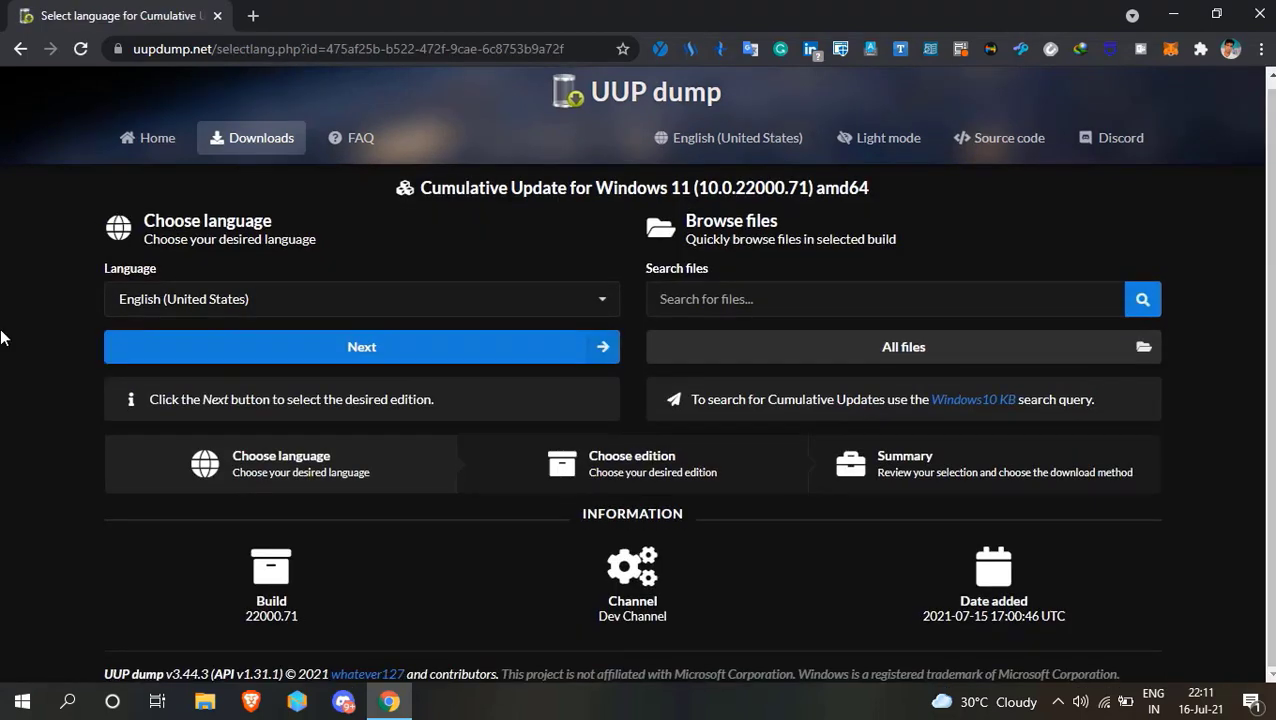
pyautogui.click(603, 308)
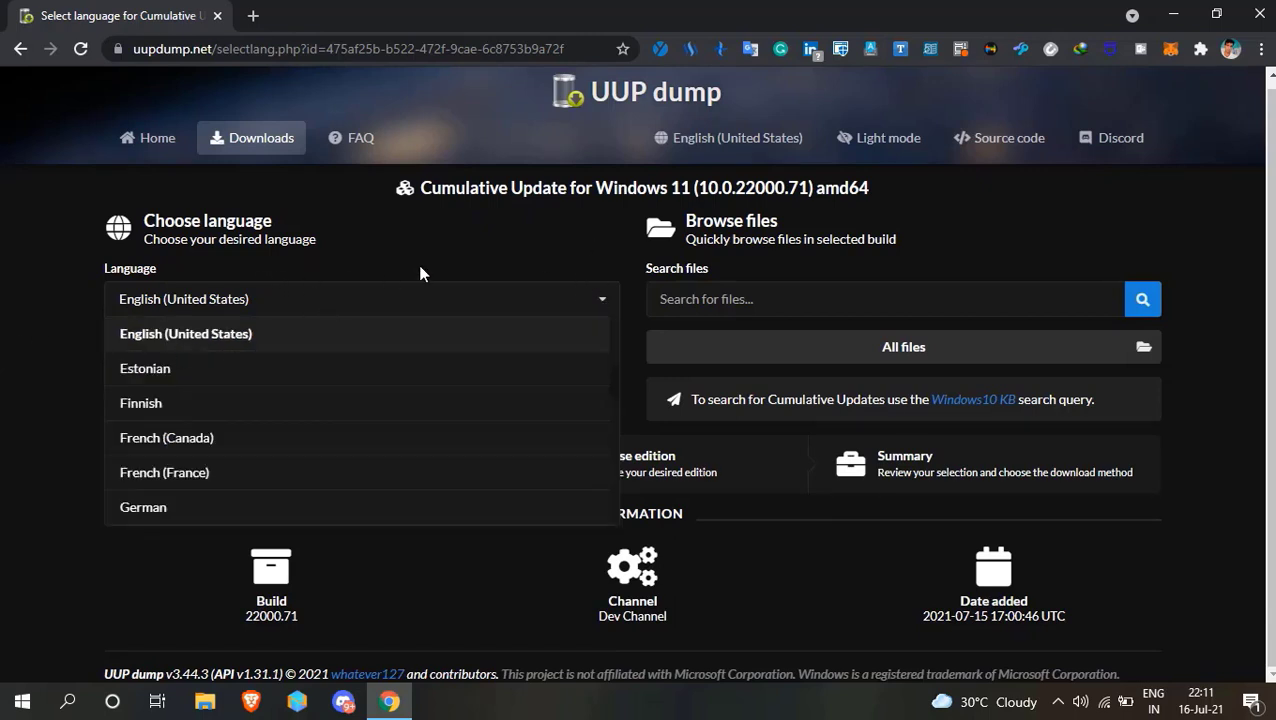
pyautogui.click(463, 253)
pyautogui.click(407, 357)
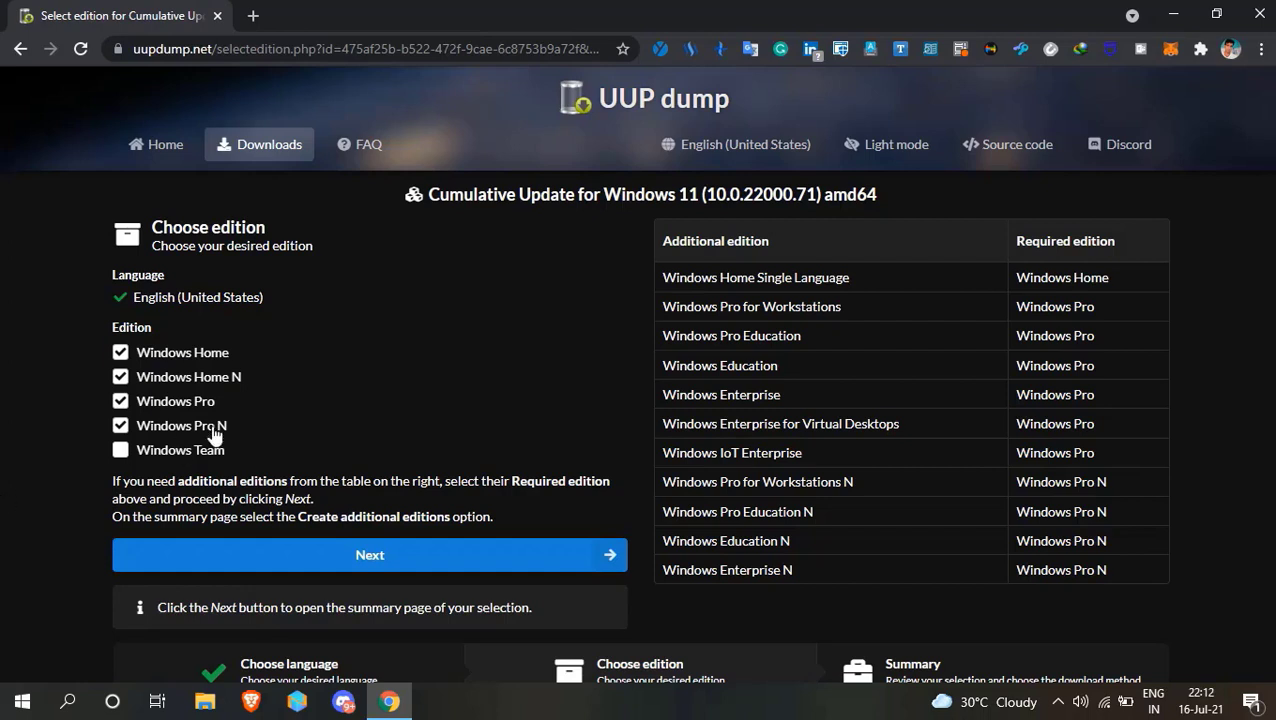
# Deselect Windows Home, Windows Home N and Windows Pro N, leaving only Windows Pro, and continue to the summary.
pyautogui.click(182, 355)
pyautogui.click(216, 370)
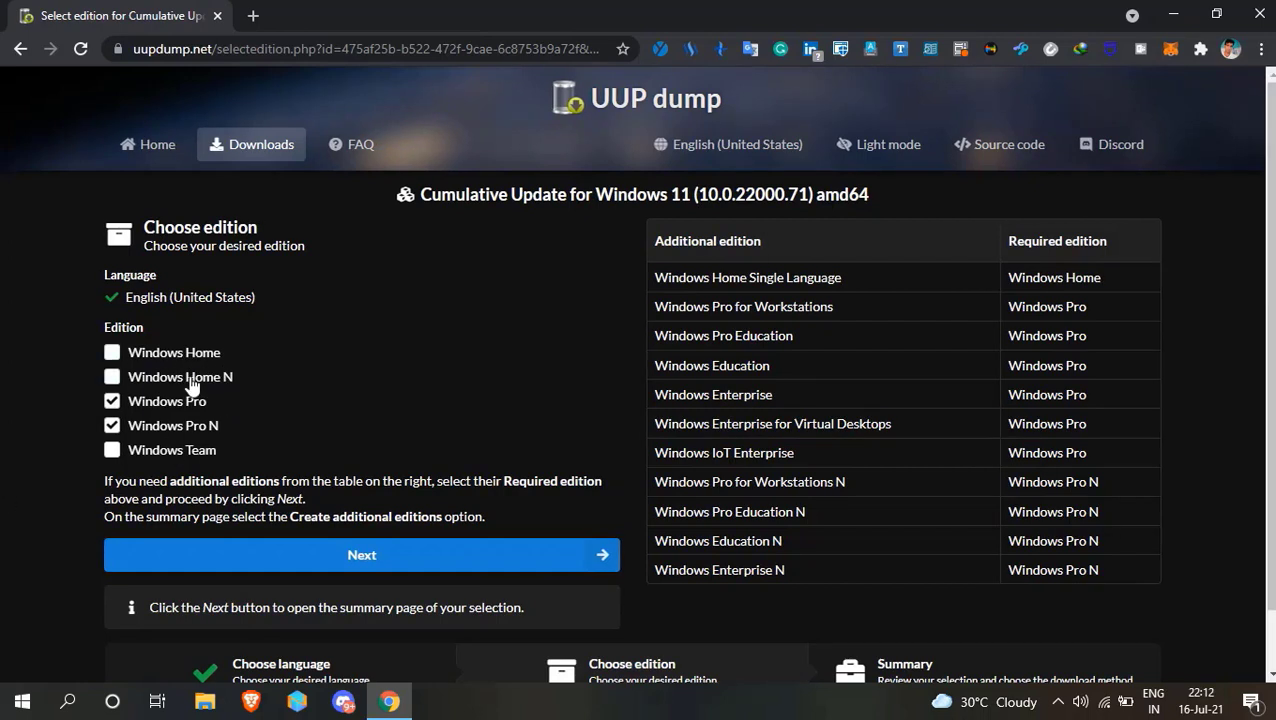
pyautogui.click(186, 428)
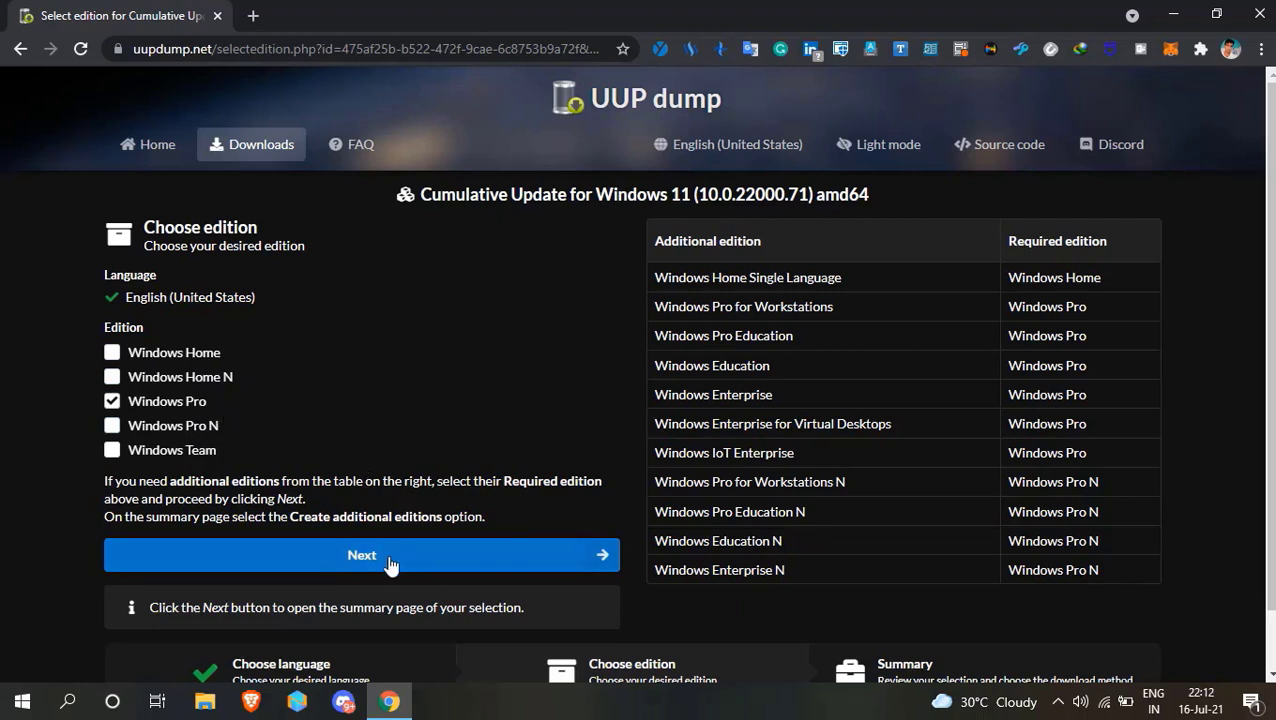
pyautogui.click(427, 558)
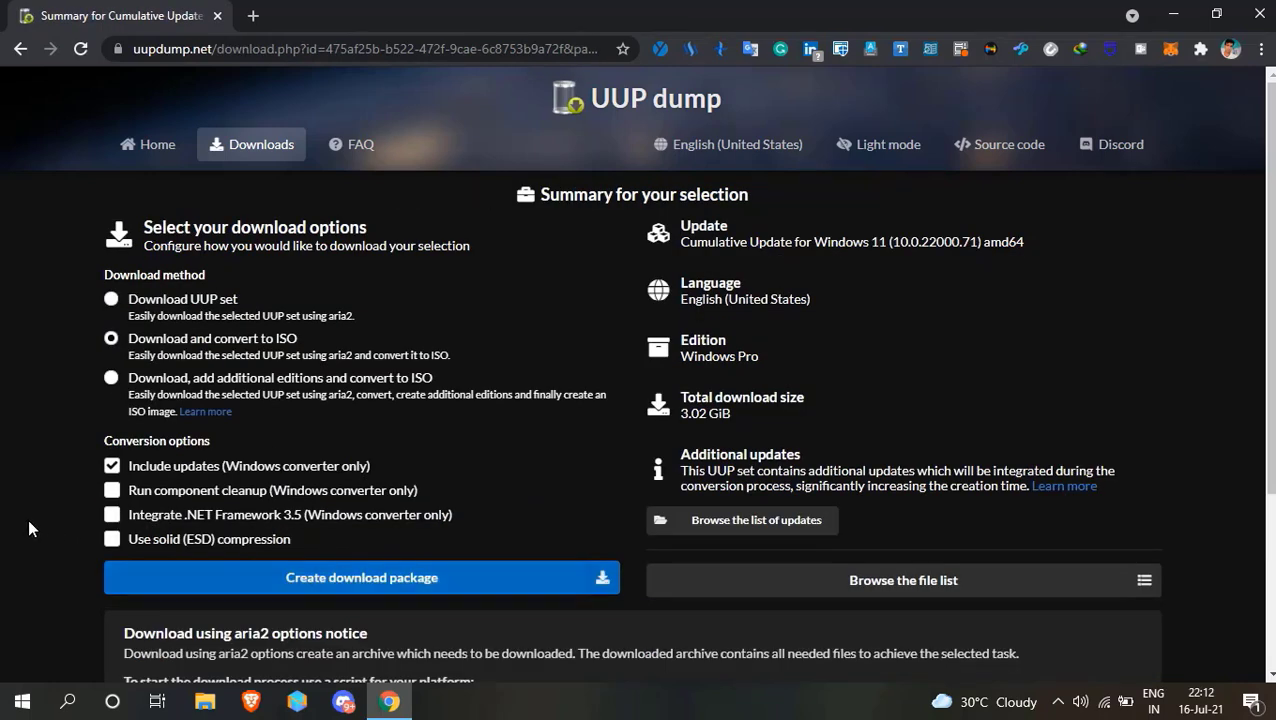
# Create the download package with the Download and convert to ISO method, start its download, and minimize the browser.
pyautogui.click(368, 590)
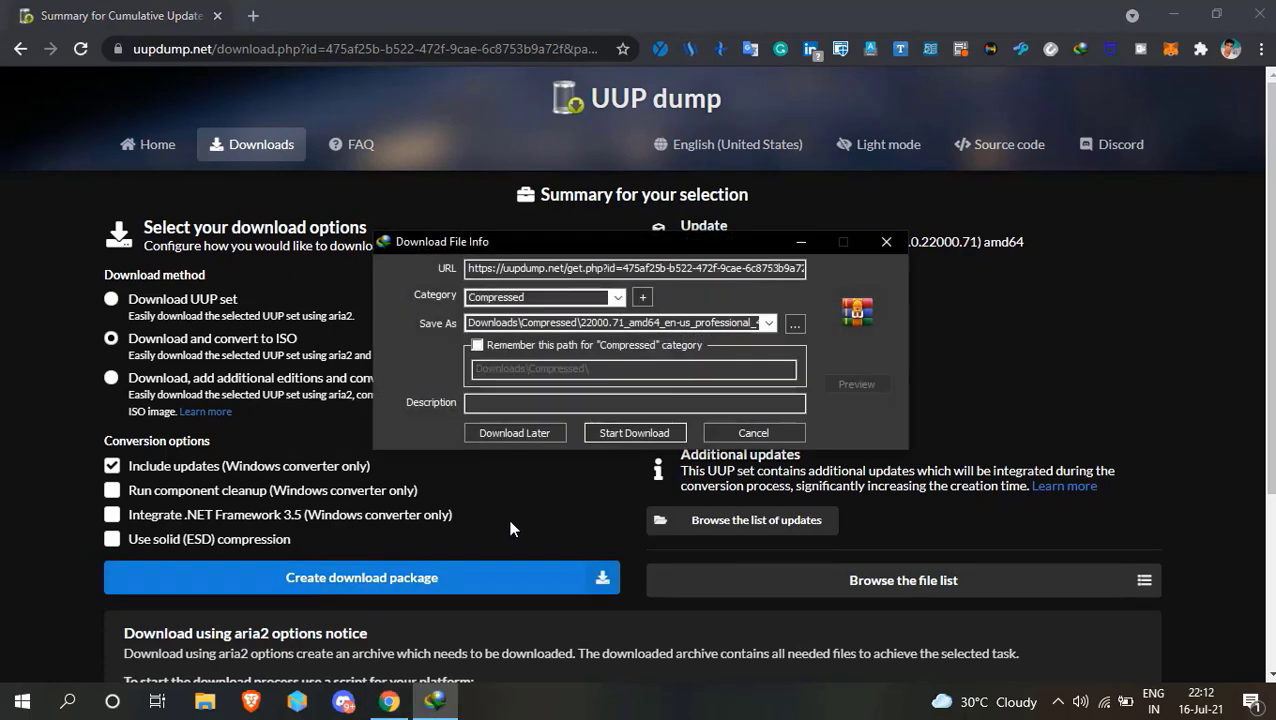
pyautogui.click(630, 433)
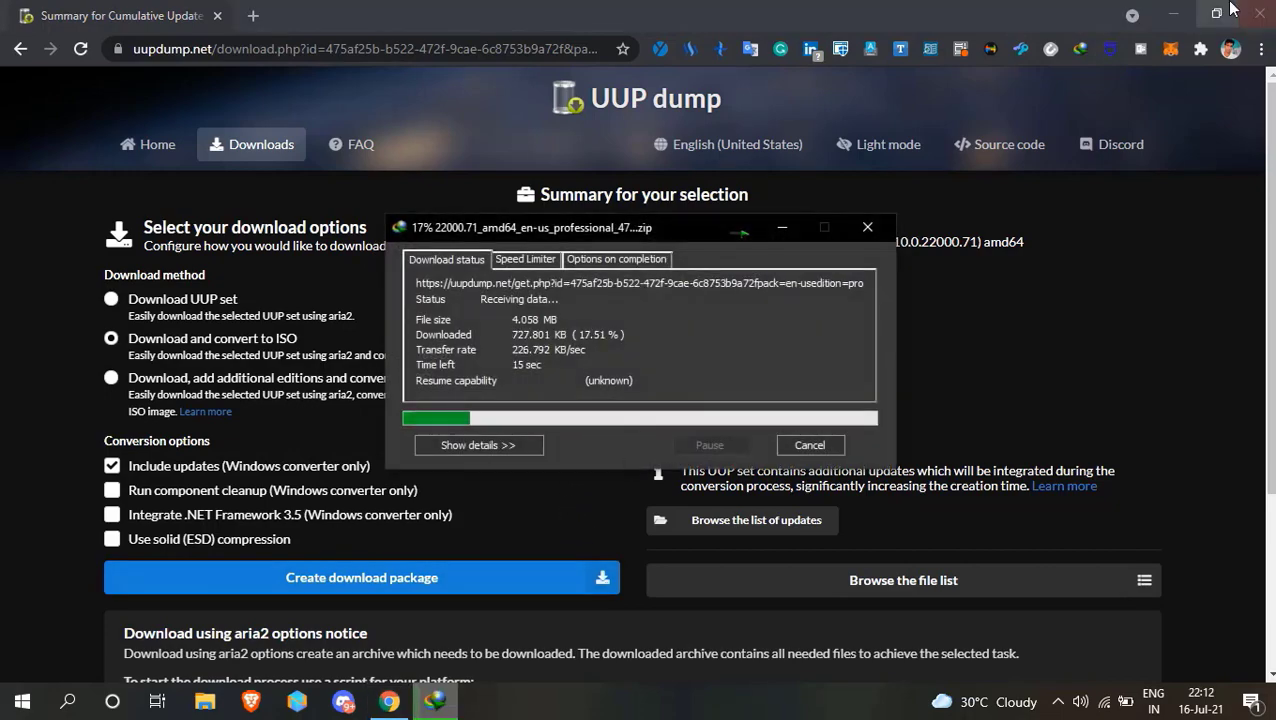
pyautogui.click(1174, 14)
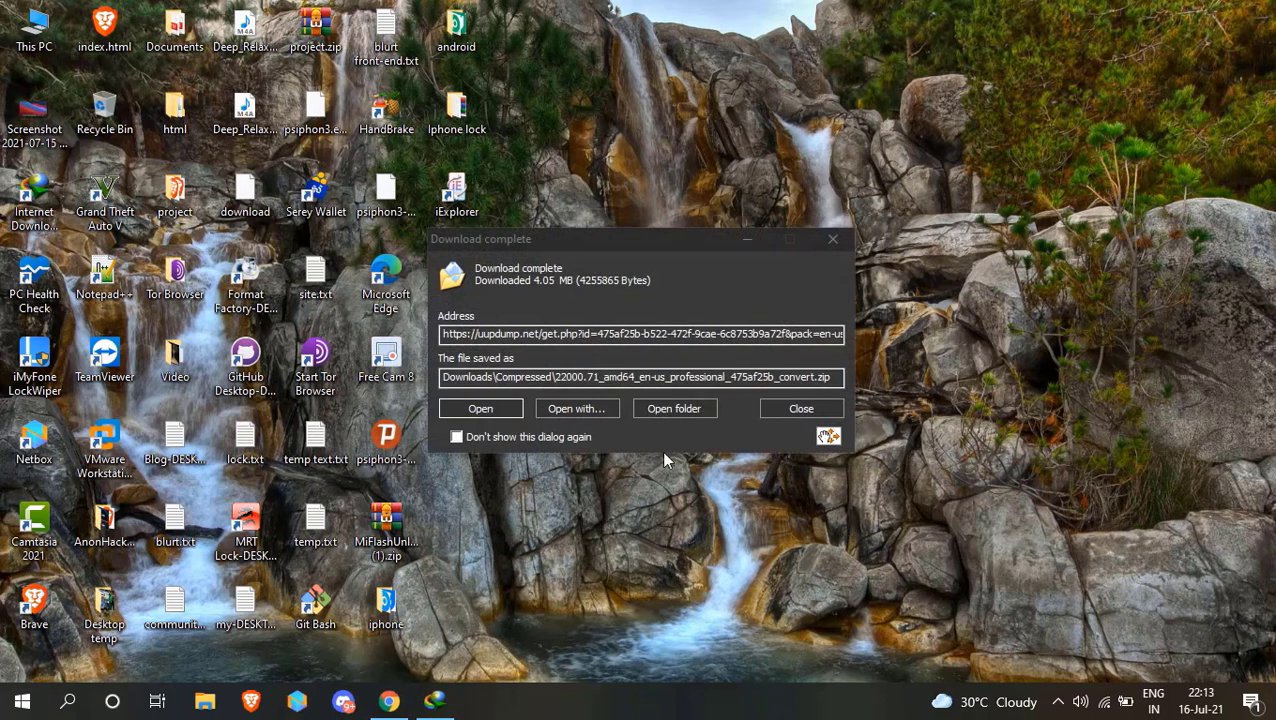
# Move the downloaded 22000.71_amd64_en-us_professional_475af25b_convert.zip from the Compressed folder to Local Disk (E:).
pyautogui.click(710, 408)
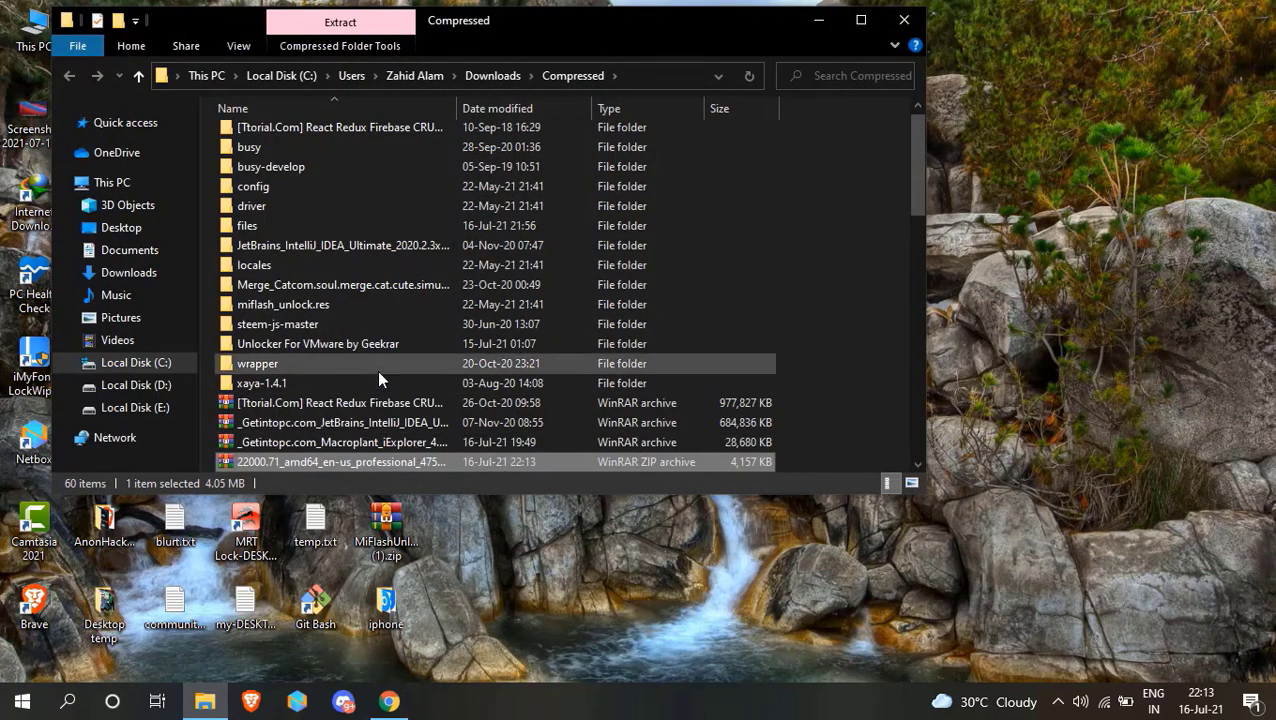
pyautogui.scroll(-1, 377, 370)
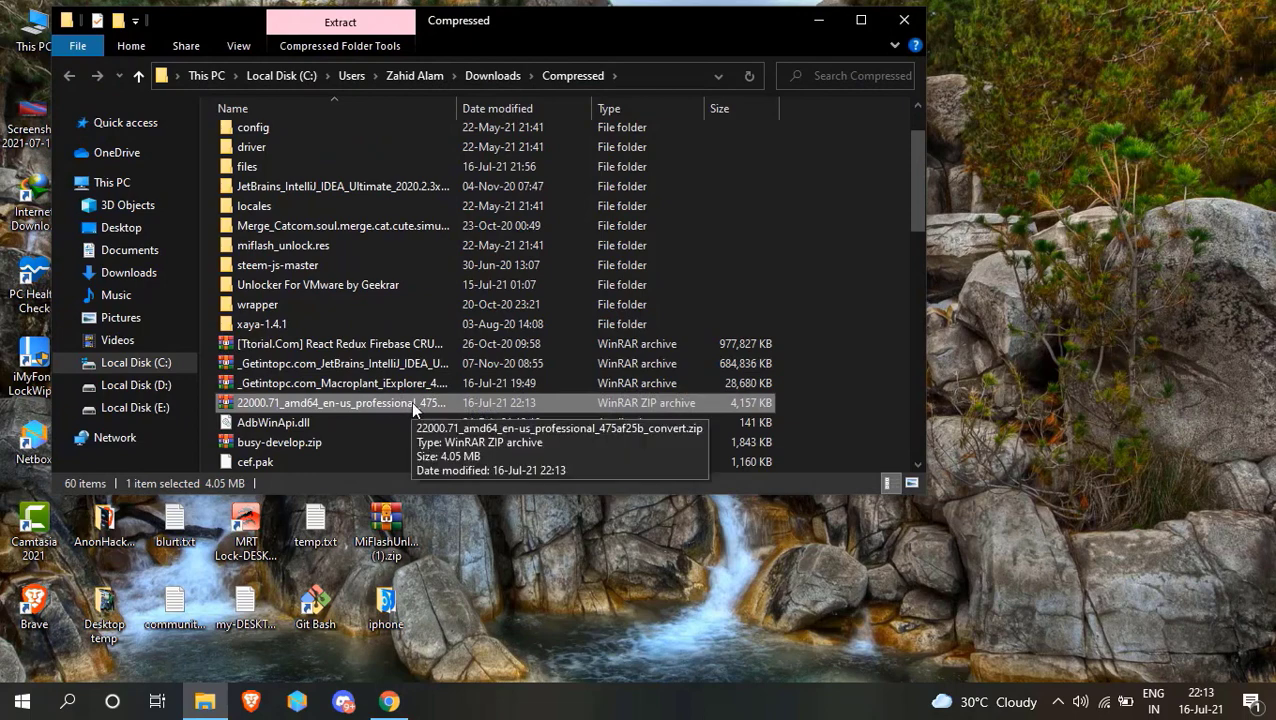
pyautogui.rightClick(411, 401)
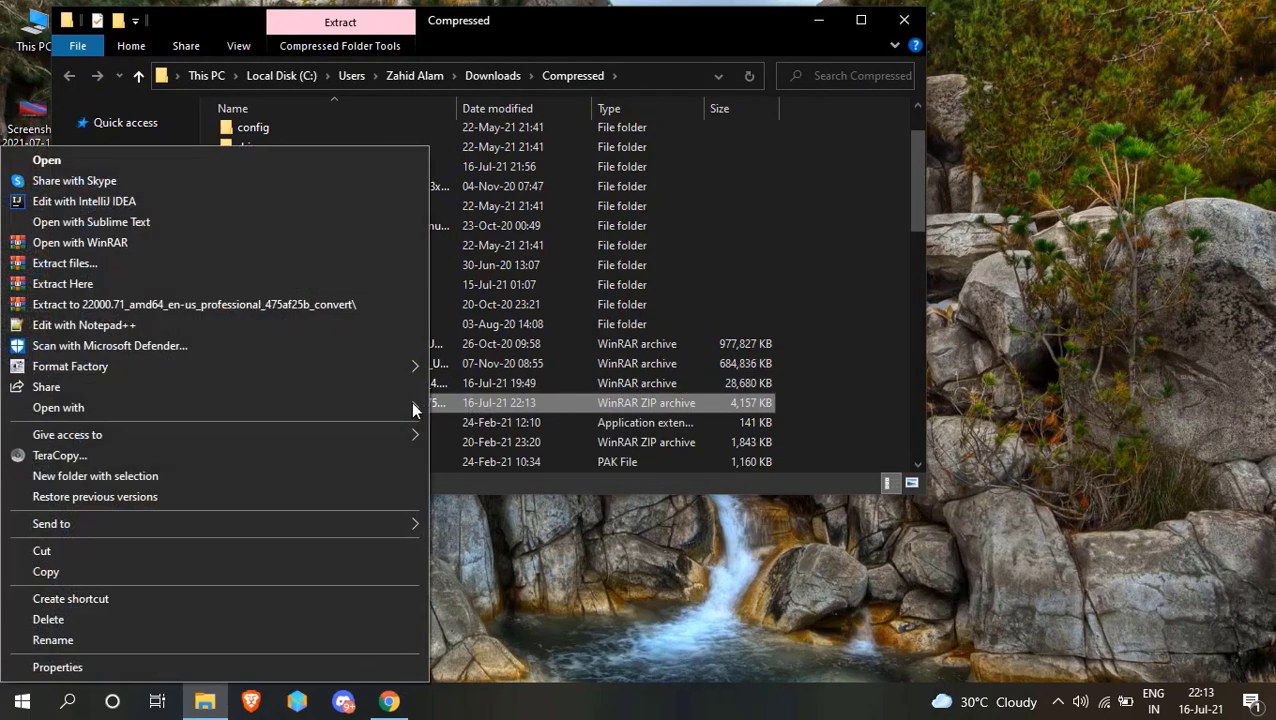
pyautogui.click(241, 550)
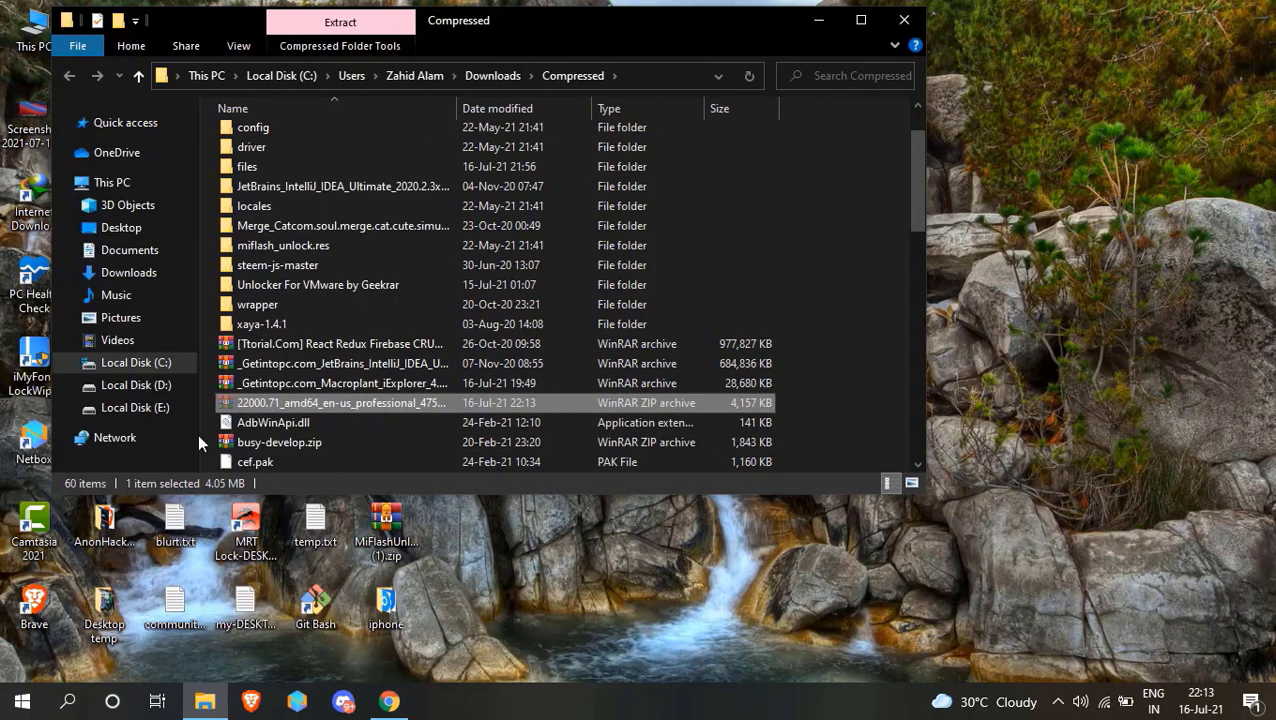
pyautogui.click(112, 183)
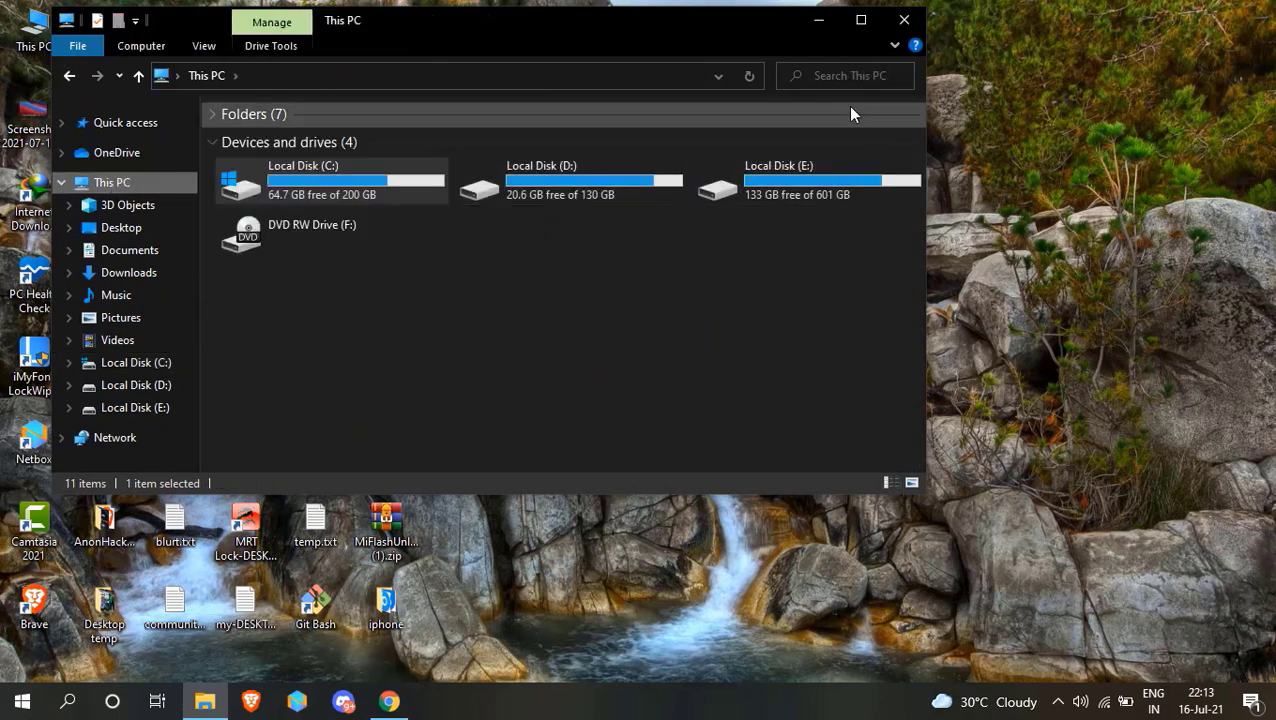
pyautogui.click(860, 20)
pyautogui.doubleClick(812, 165)
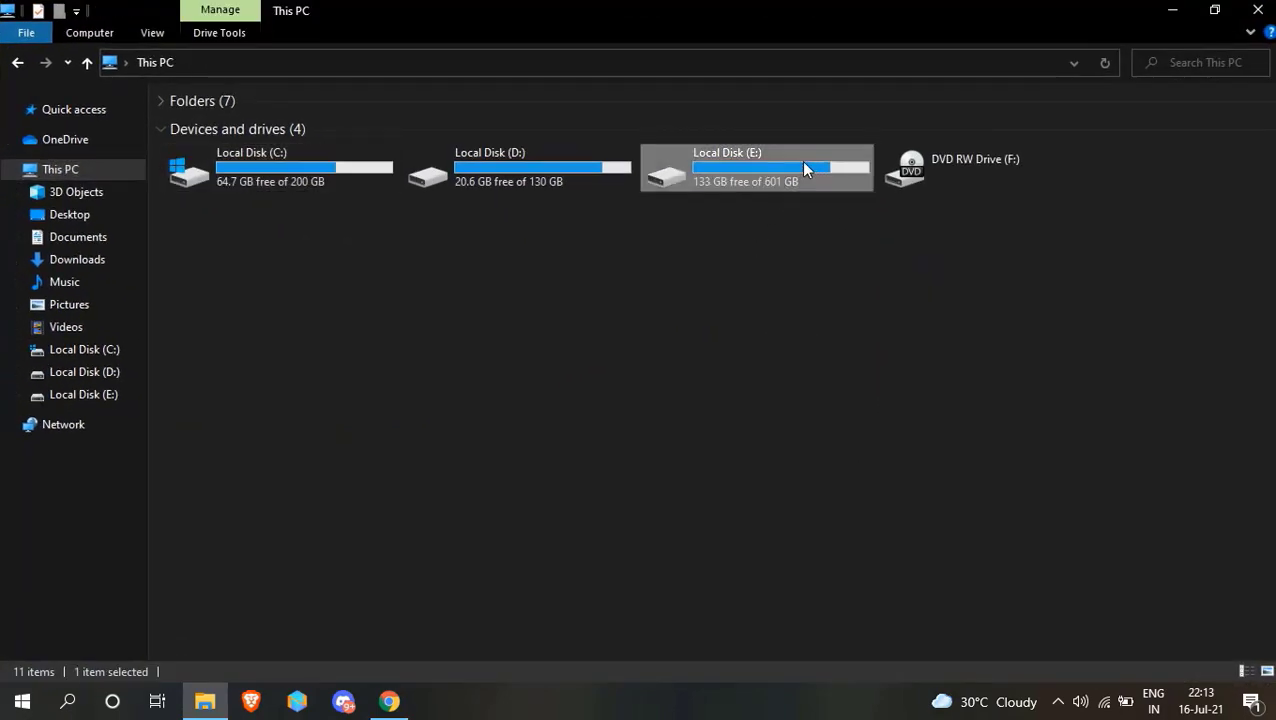
pyautogui.rightClick(617, 437)
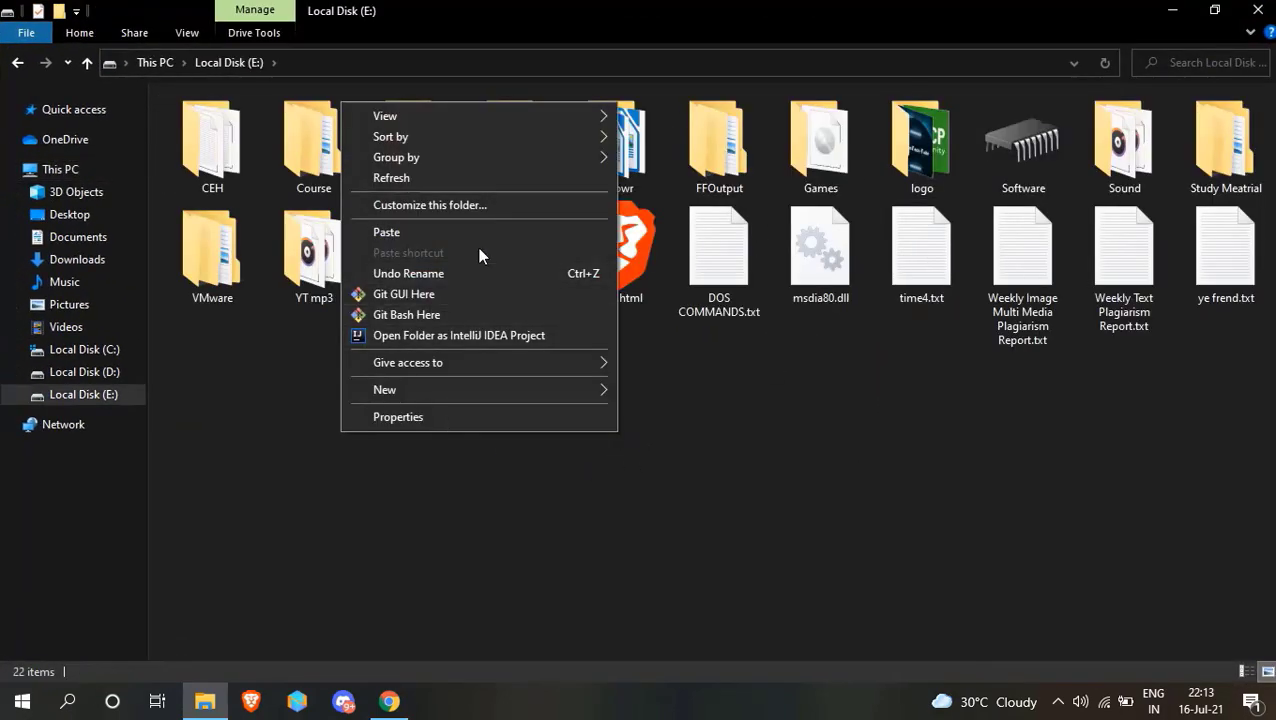
pyautogui.click(478, 232)
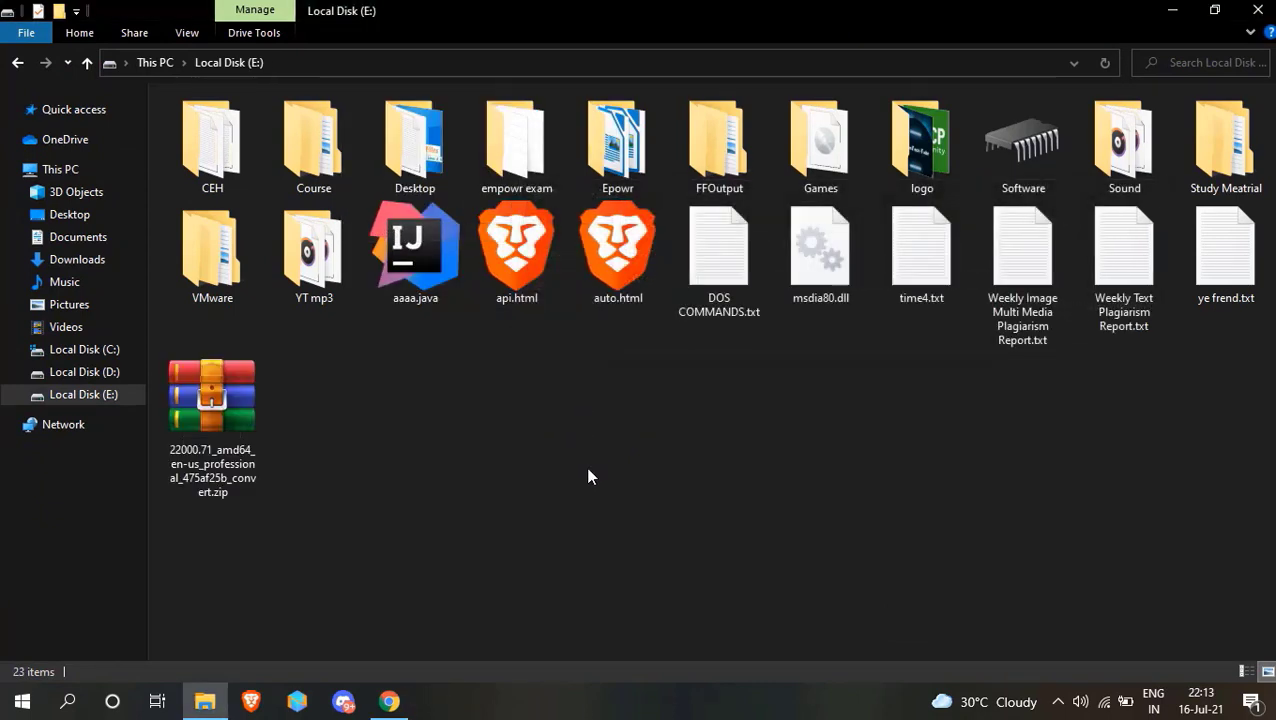
# Extract the moved zip archive on Local Disk (E:) into a folder with the archive's own name.
pyautogui.click(232, 460)
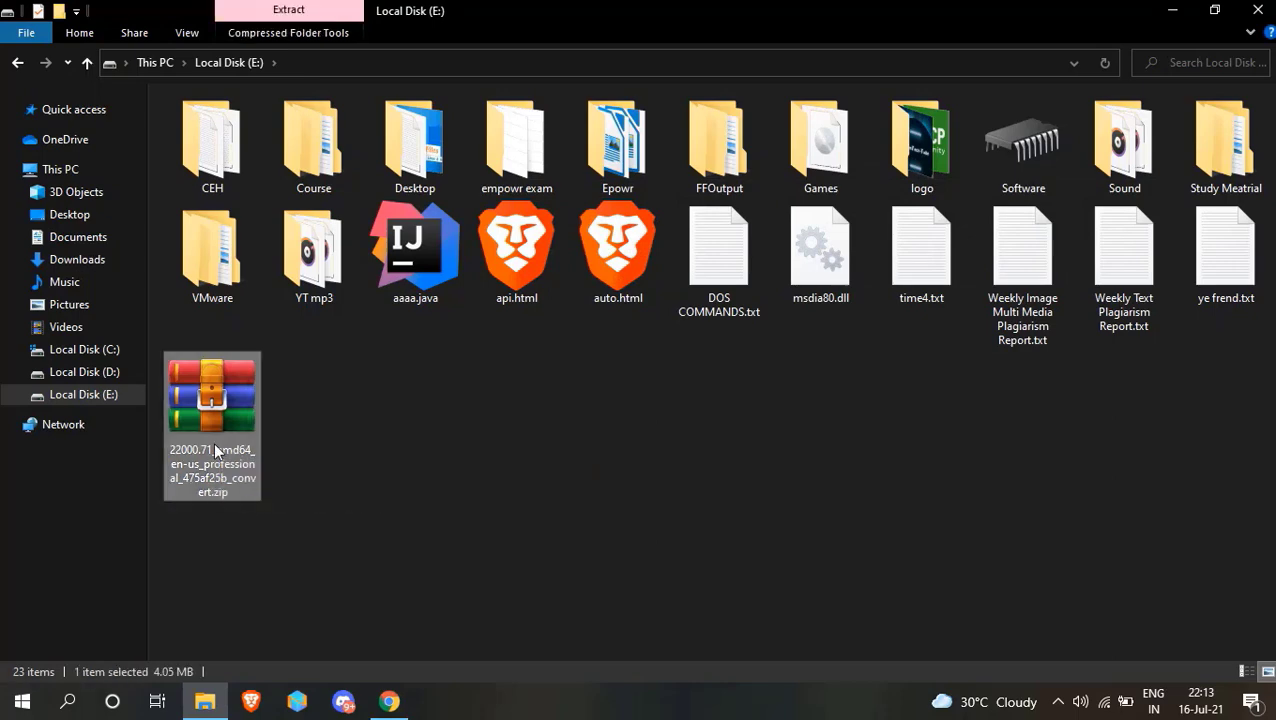
pyautogui.rightClick(215, 452)
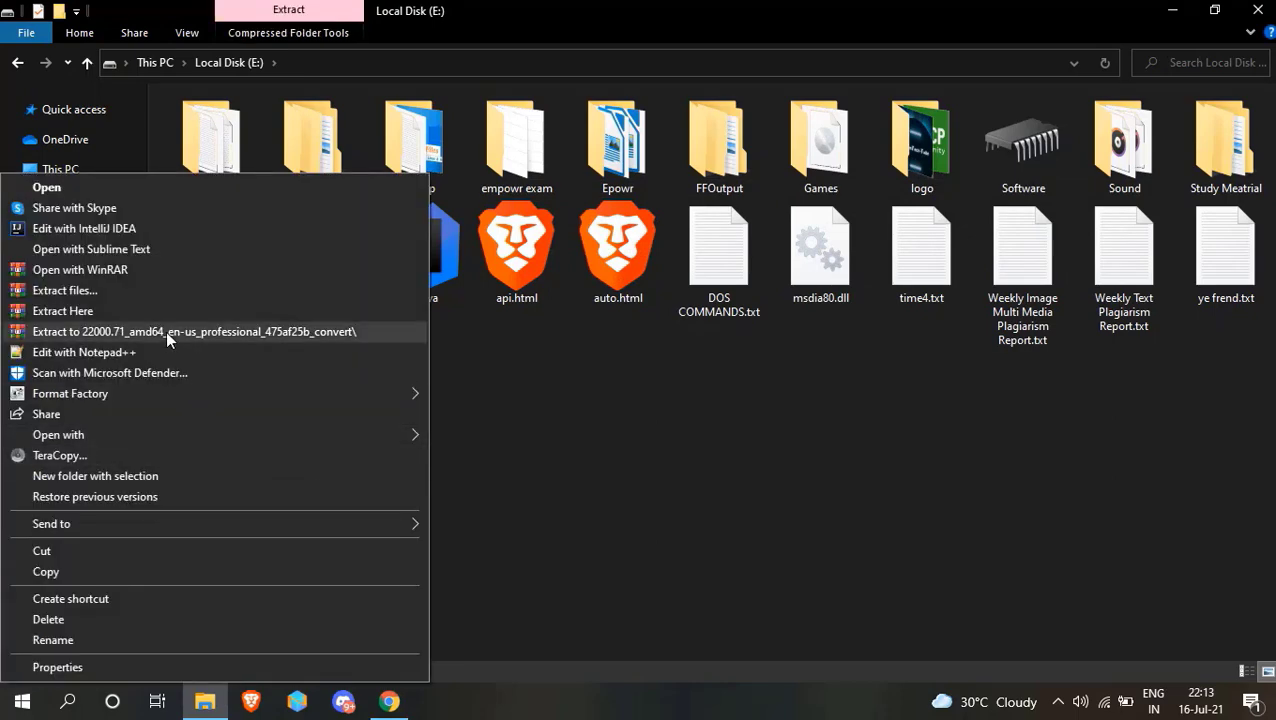
pyautogui.click(208, 330)
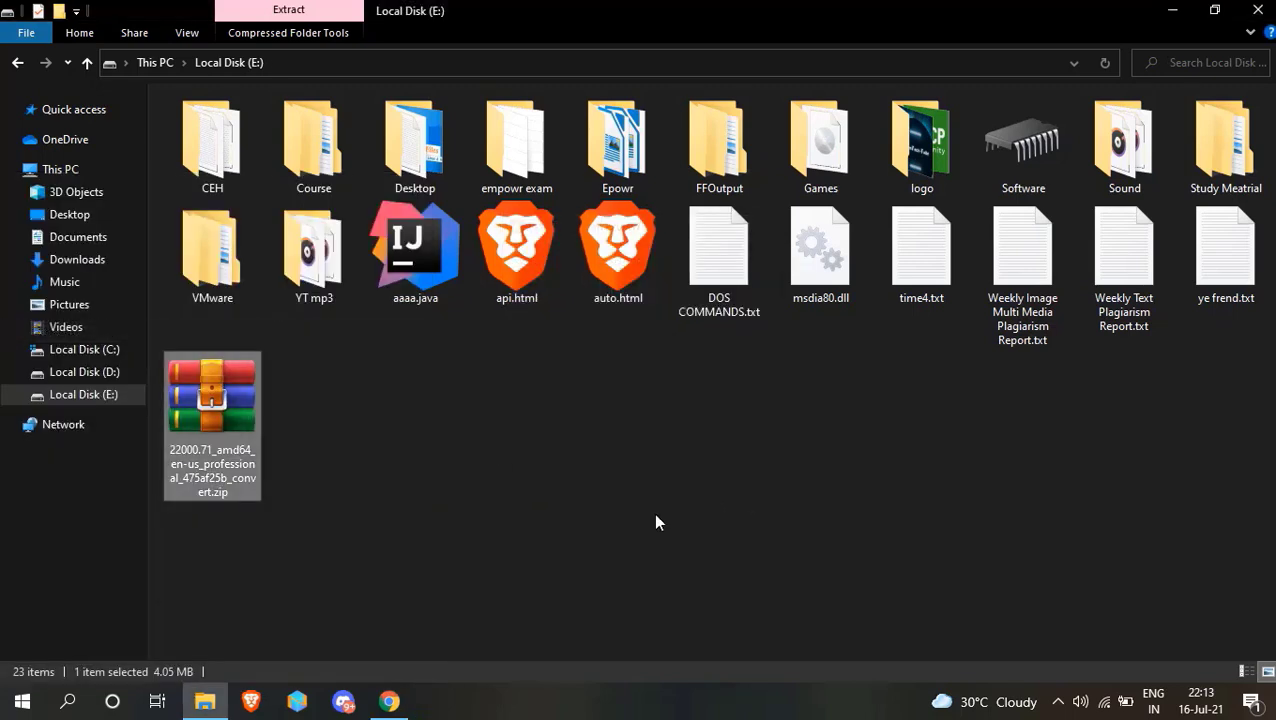
pyautogui.click(615, 486)
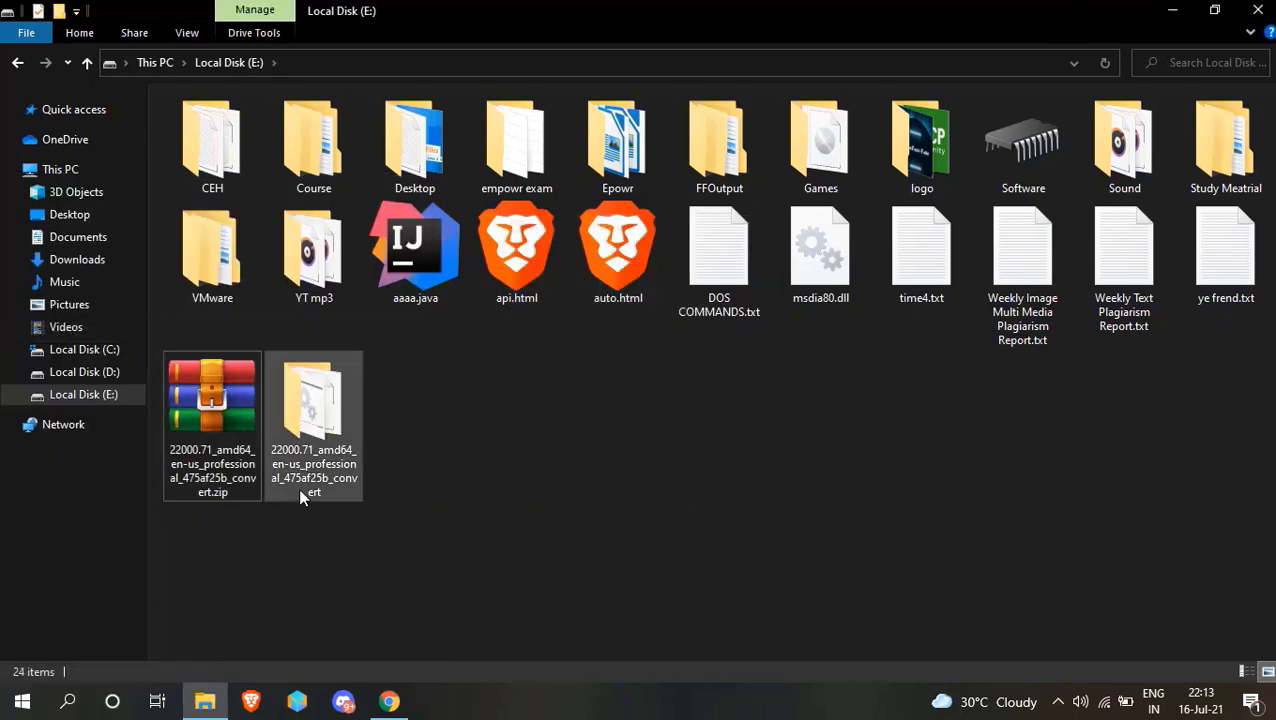
# Run uup_download_windows.cmd from the extracted folder as administrator.
pyautogui.click(336, 473)
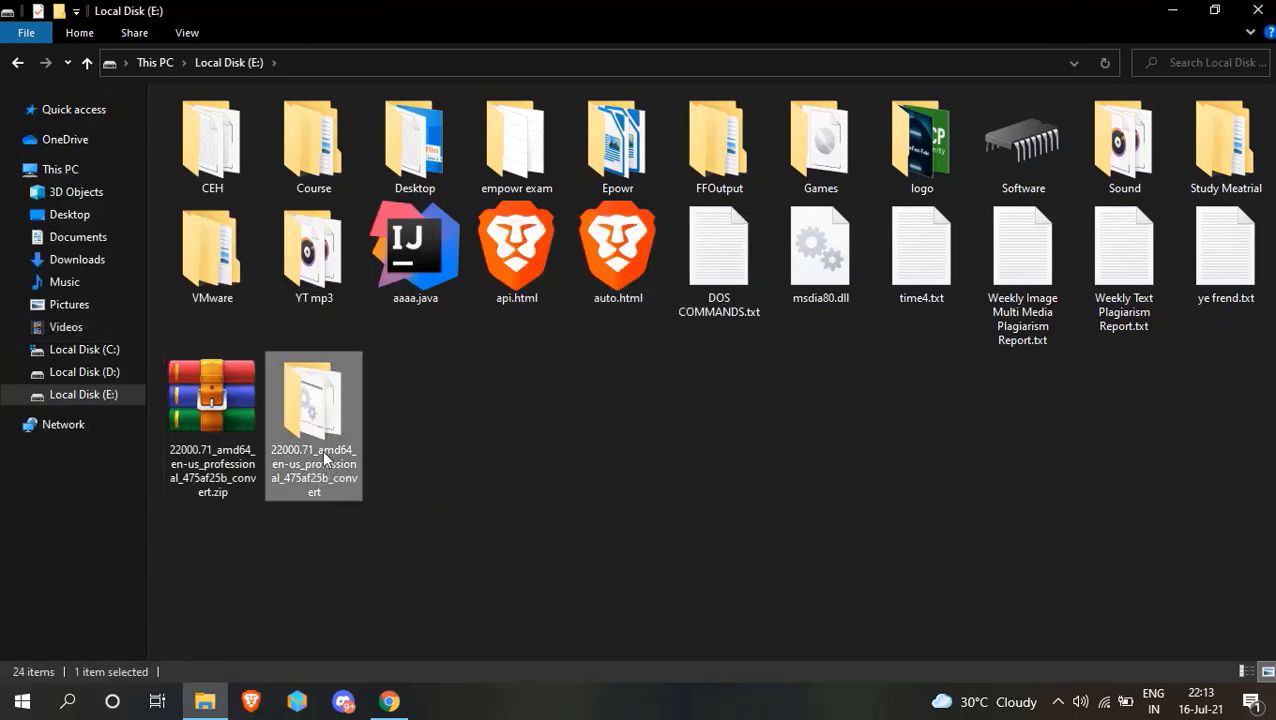
pyautogui.doubleClick(324, 444)
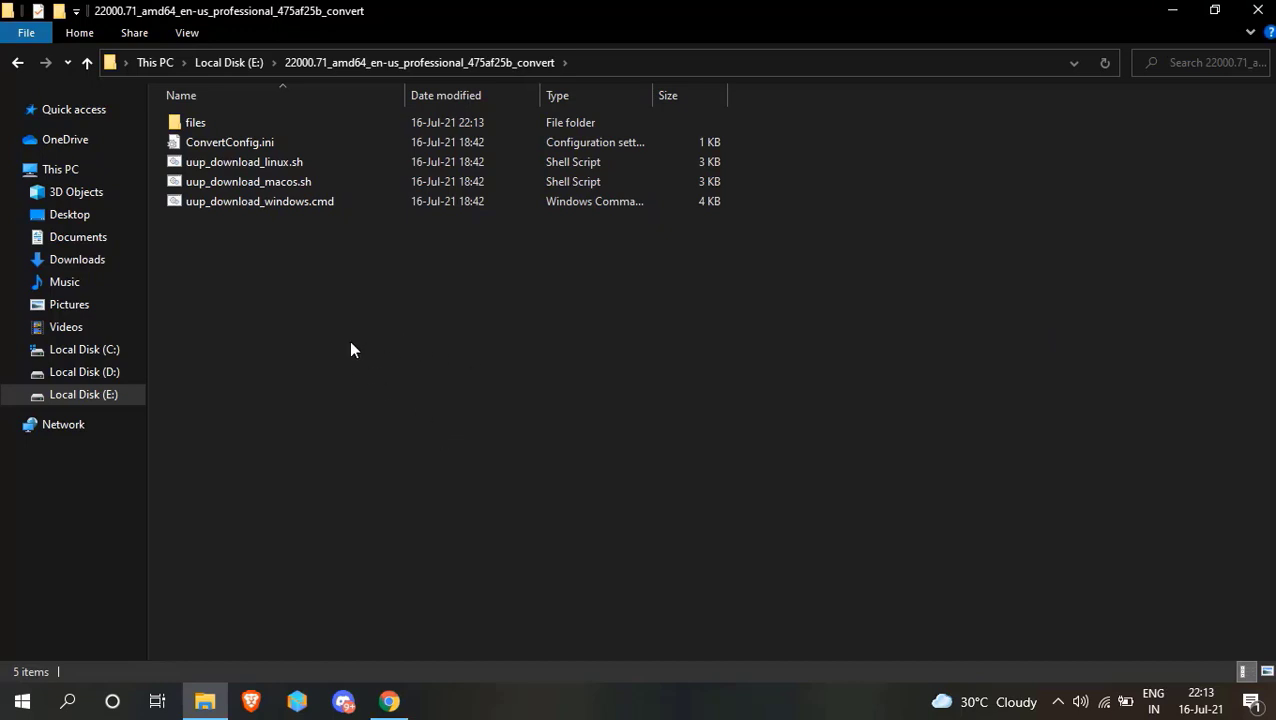
pyautogui.click(282, 204)
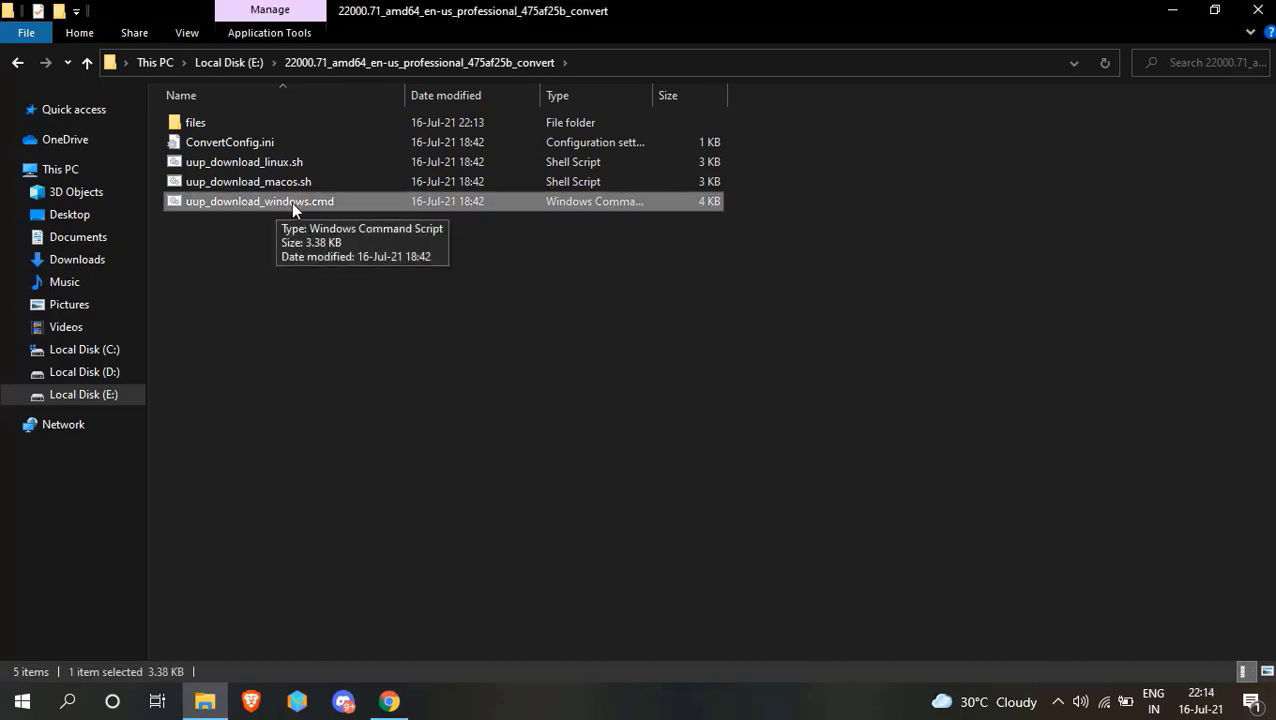
pyautogui.rightClick(291, 202)
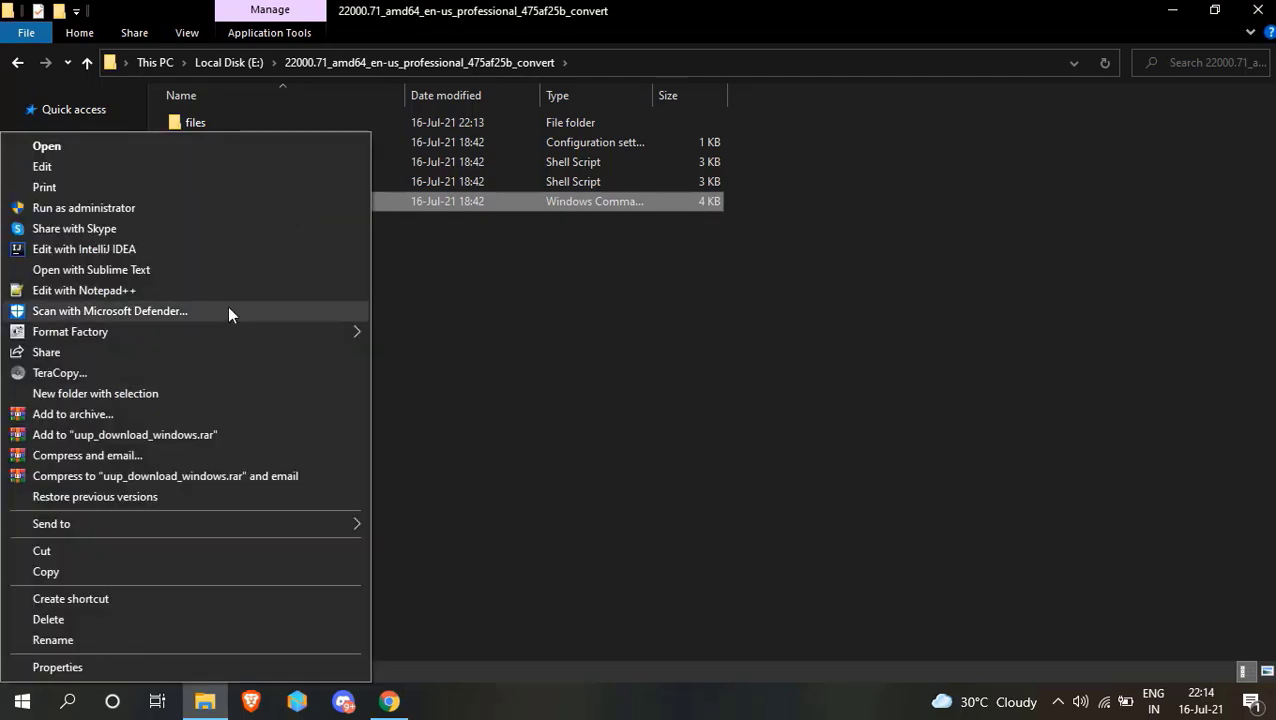
pyautogui.click(274, 211)
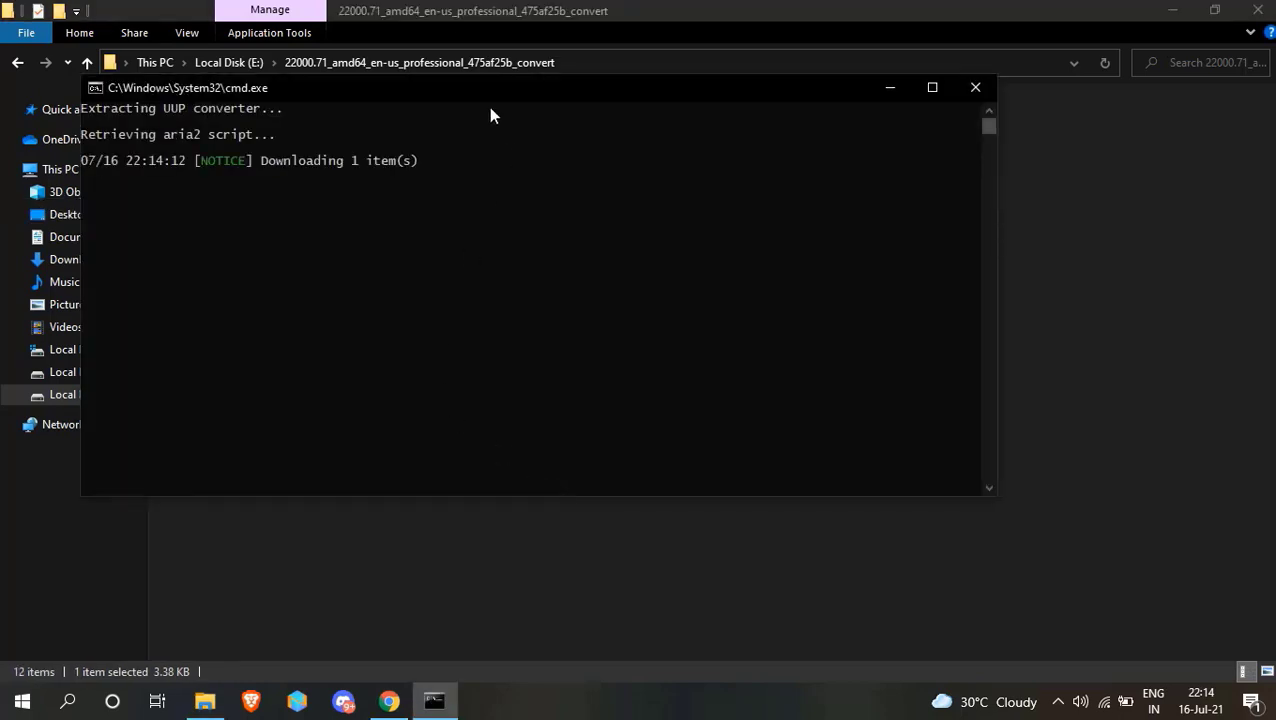
# Let the UUP-to-ISO conversion finish, exit the converter, and select the created 22000.71 disc image in the folder.
pyautogui.moveTo(489, 92); pyautogui.dragTo(635, 153)
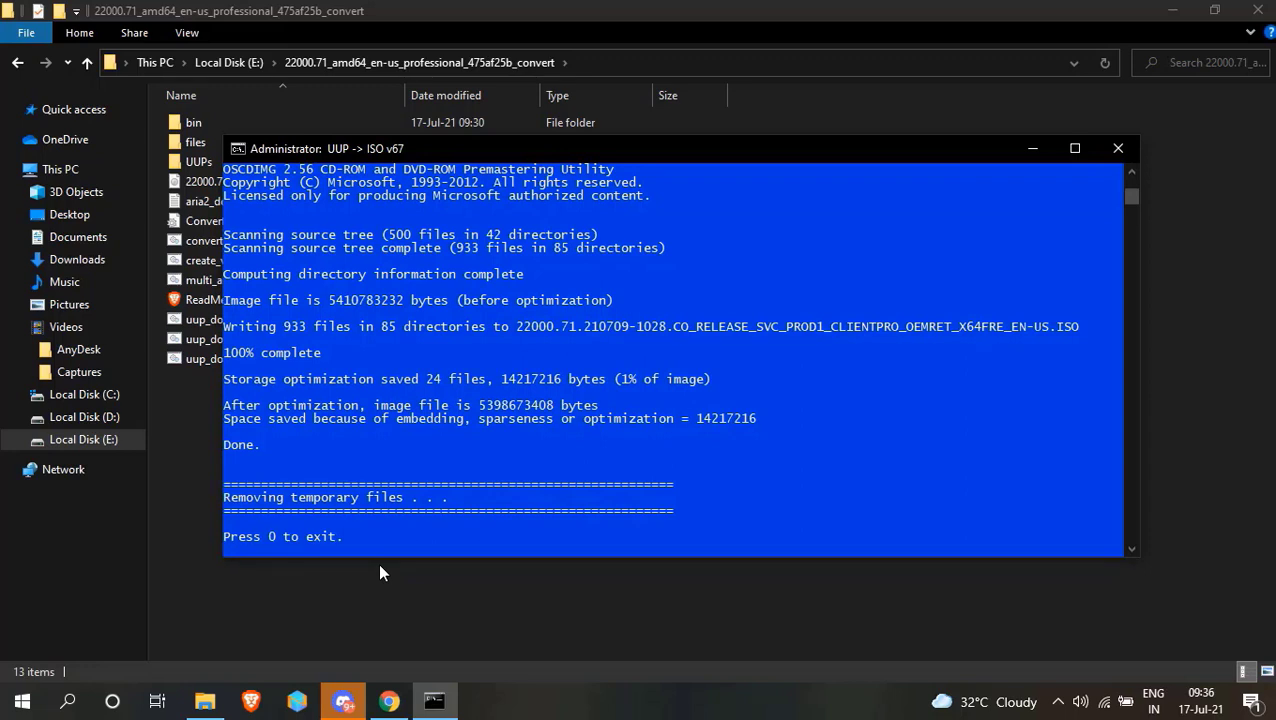
pyautogui.press('0')
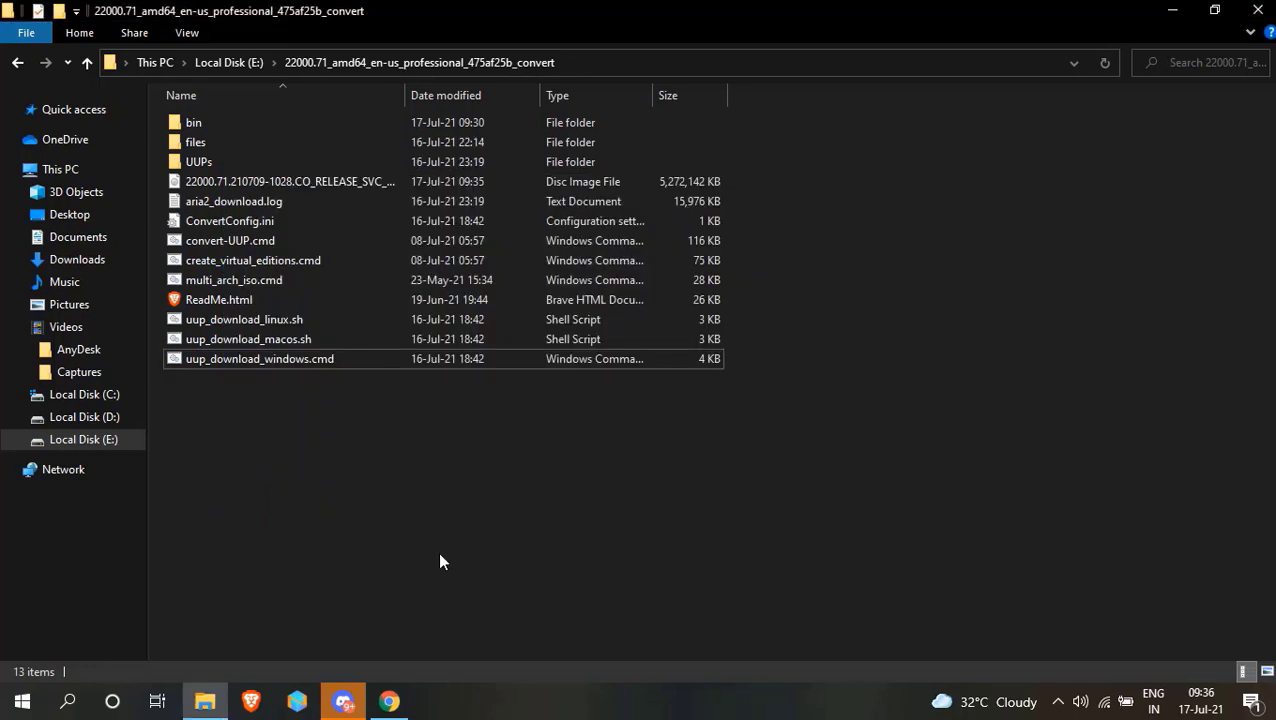
pyautogui.click(310, 181)
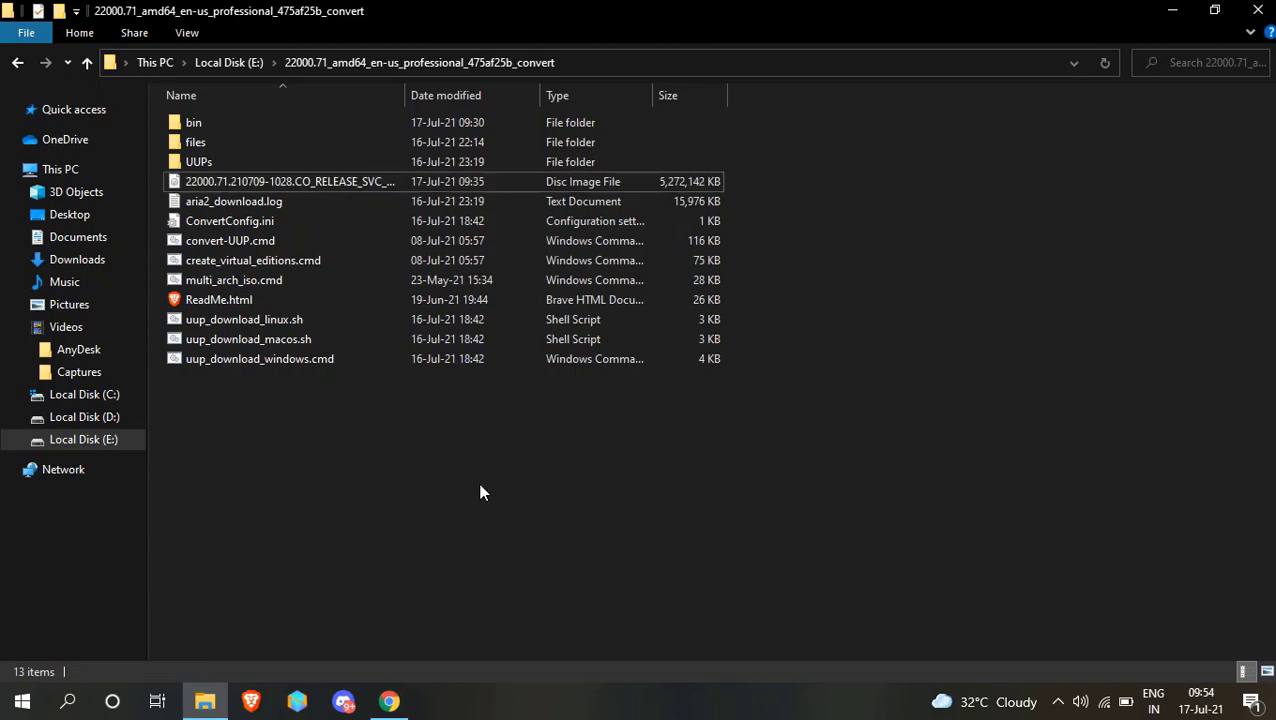
# Minimize File Explorer, switch to VMware Workstation Pro from the desktop, and start creating a new virtual machine.
pyautogui.click(1170, 12)
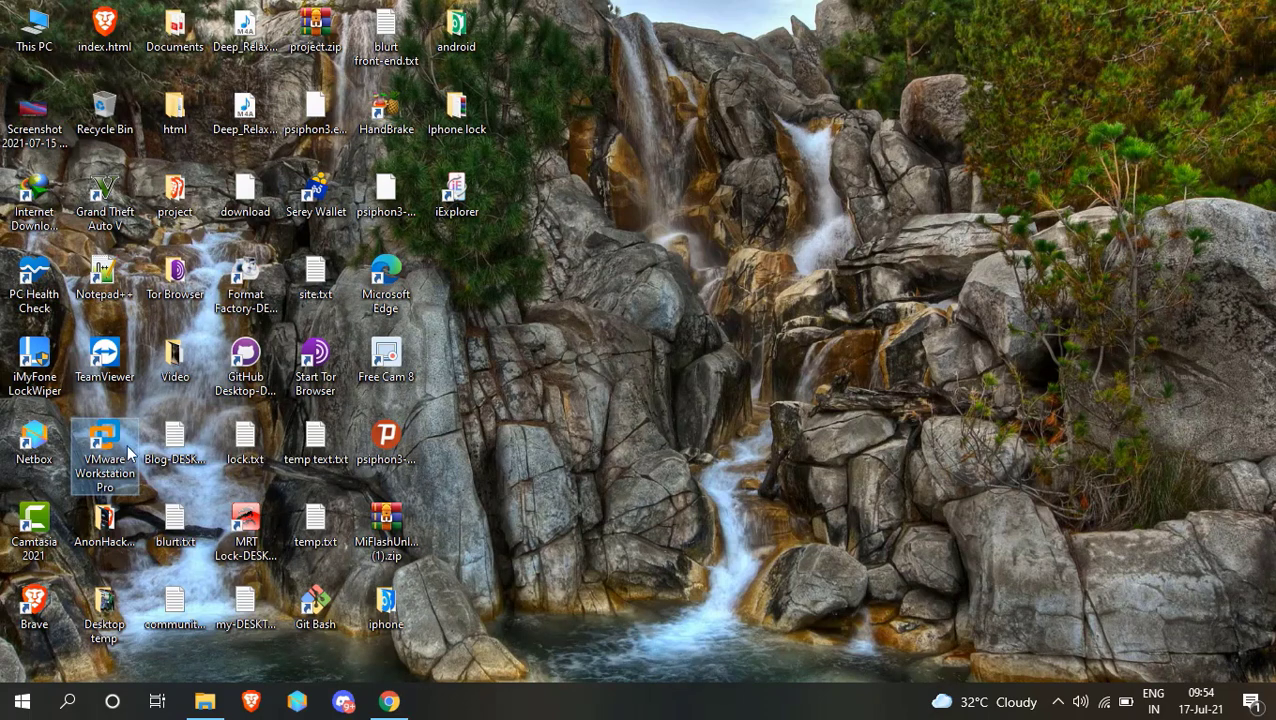
pyautogui.click(92, 466)
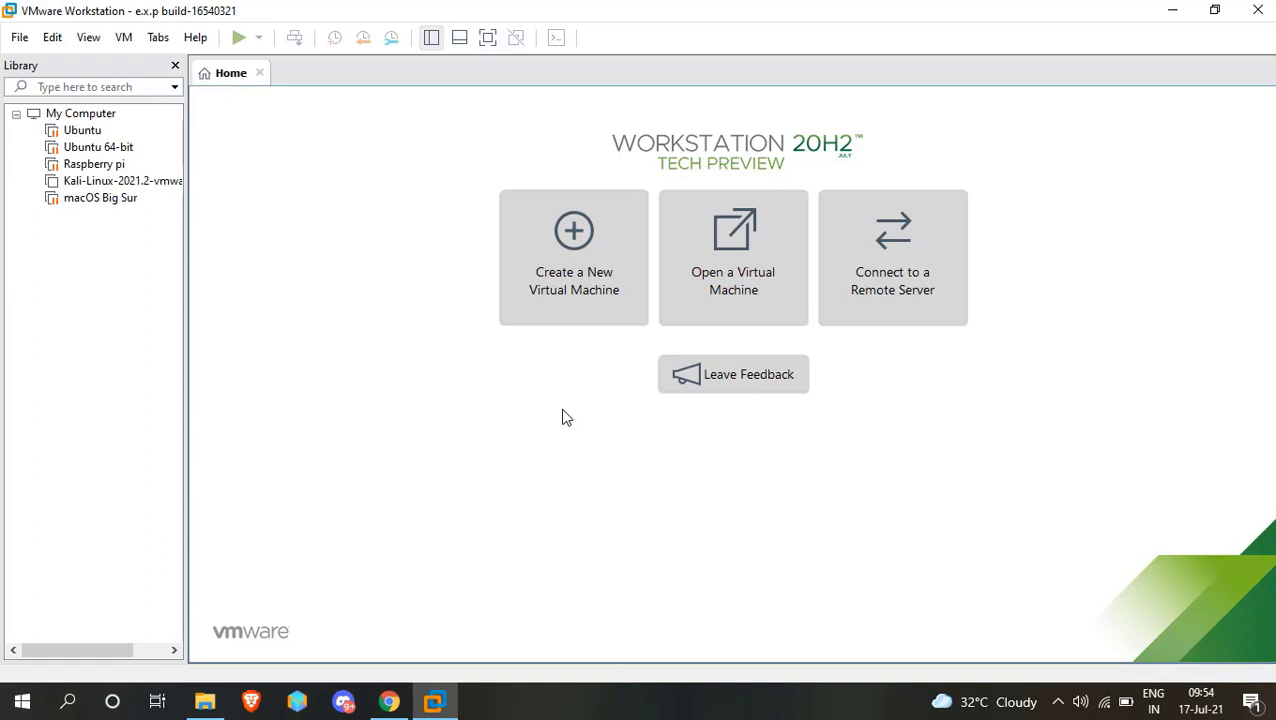
pyautogui.click(588, 297)
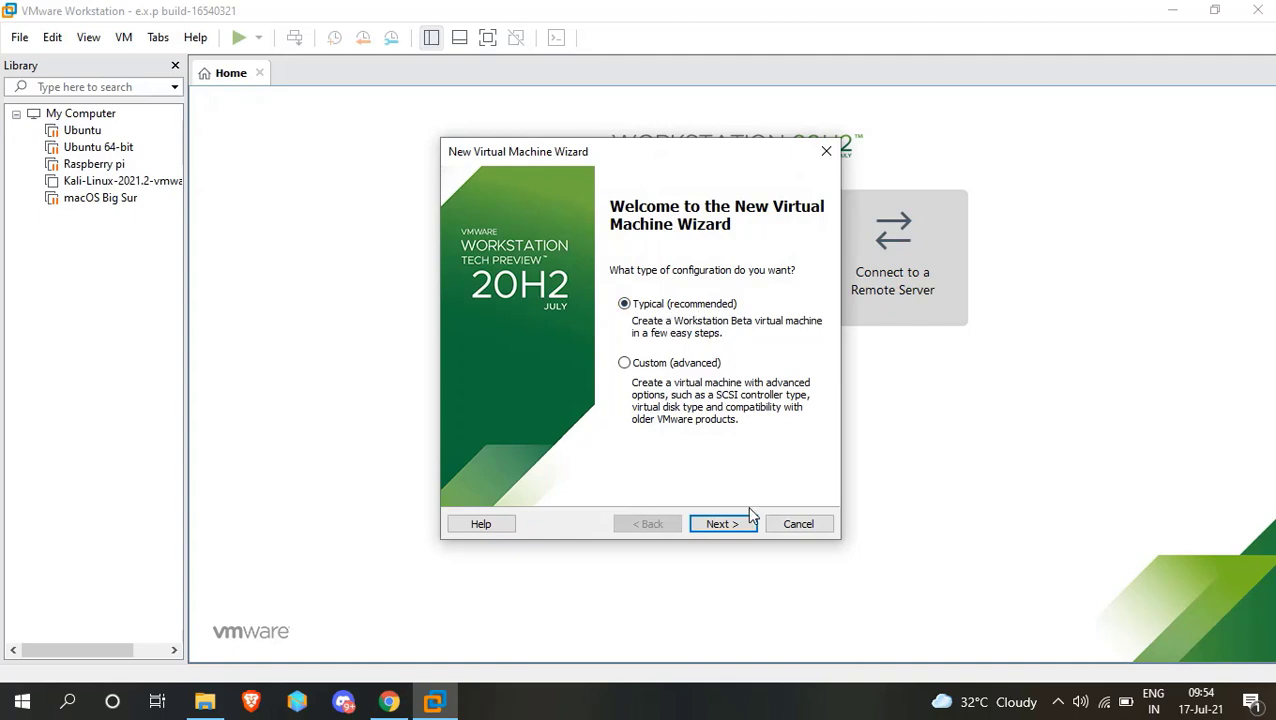
# Use the Typical configuration, leave the operating system for later installation, and choose Microsoft Windows with version Windows 10 x64 as guest.
pyautogui.click(730, 524)
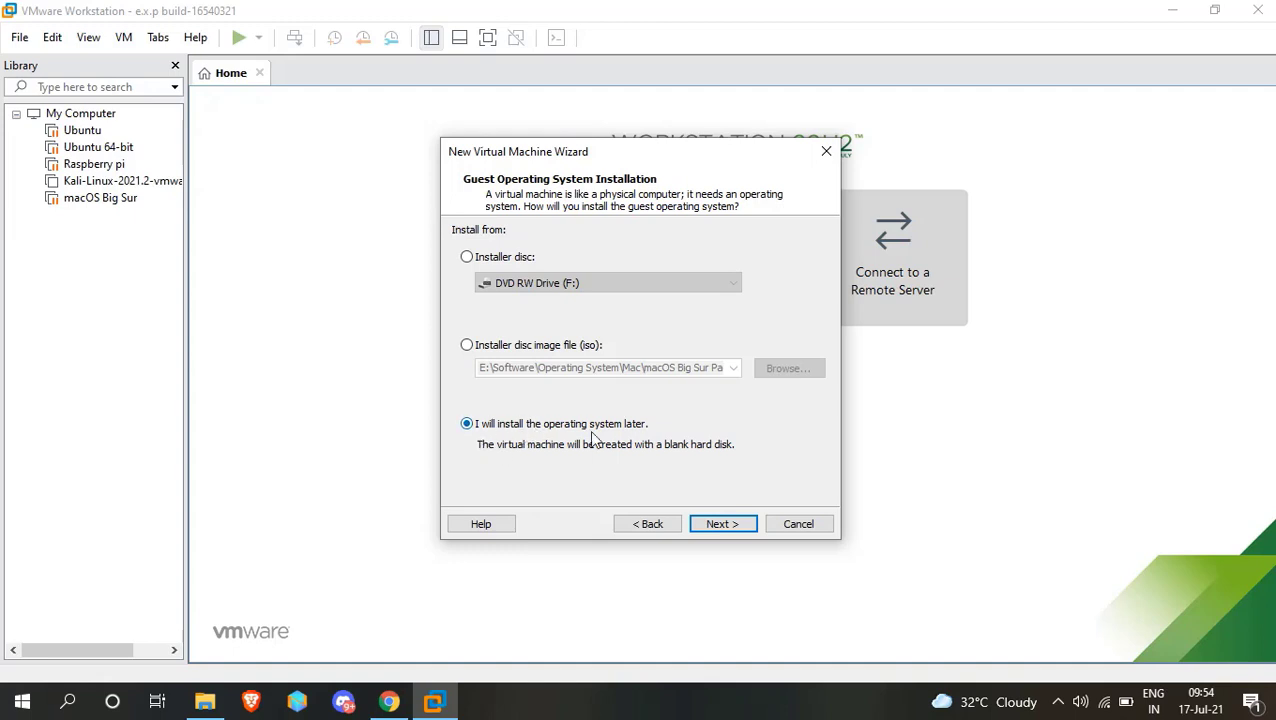
pyautogui.click(732, 525)
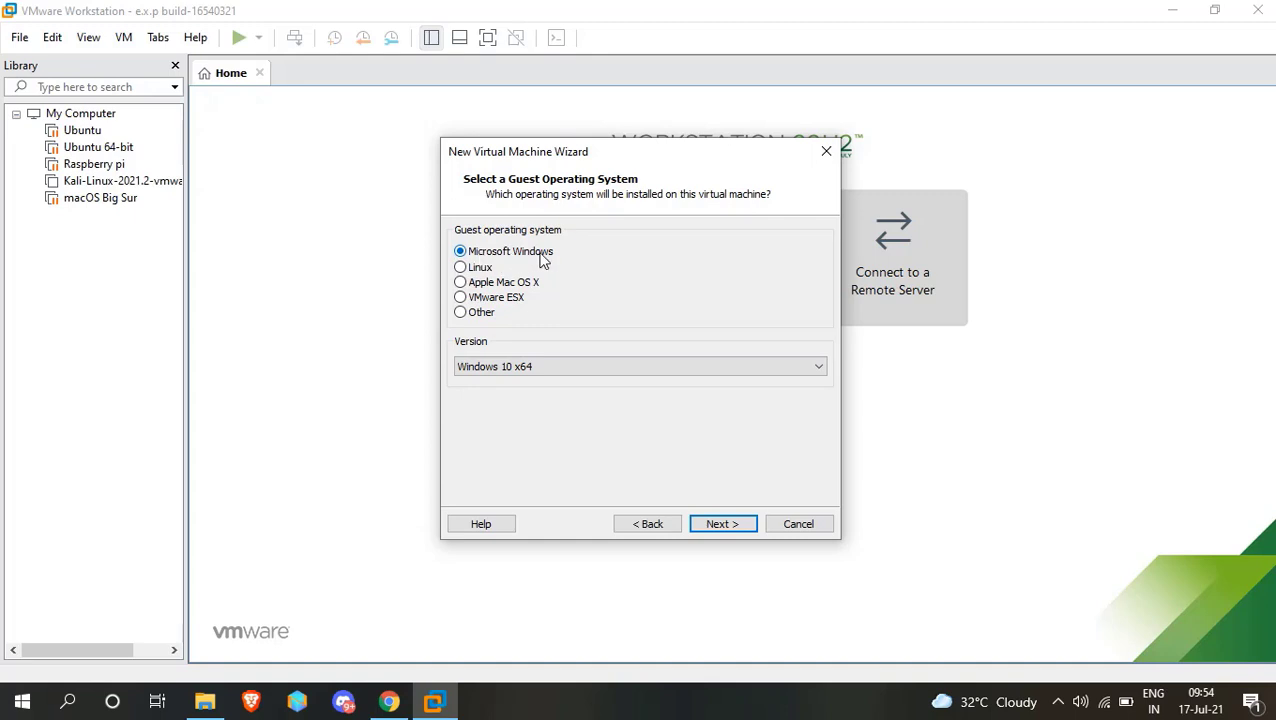
pyautogui.click(543, 368)
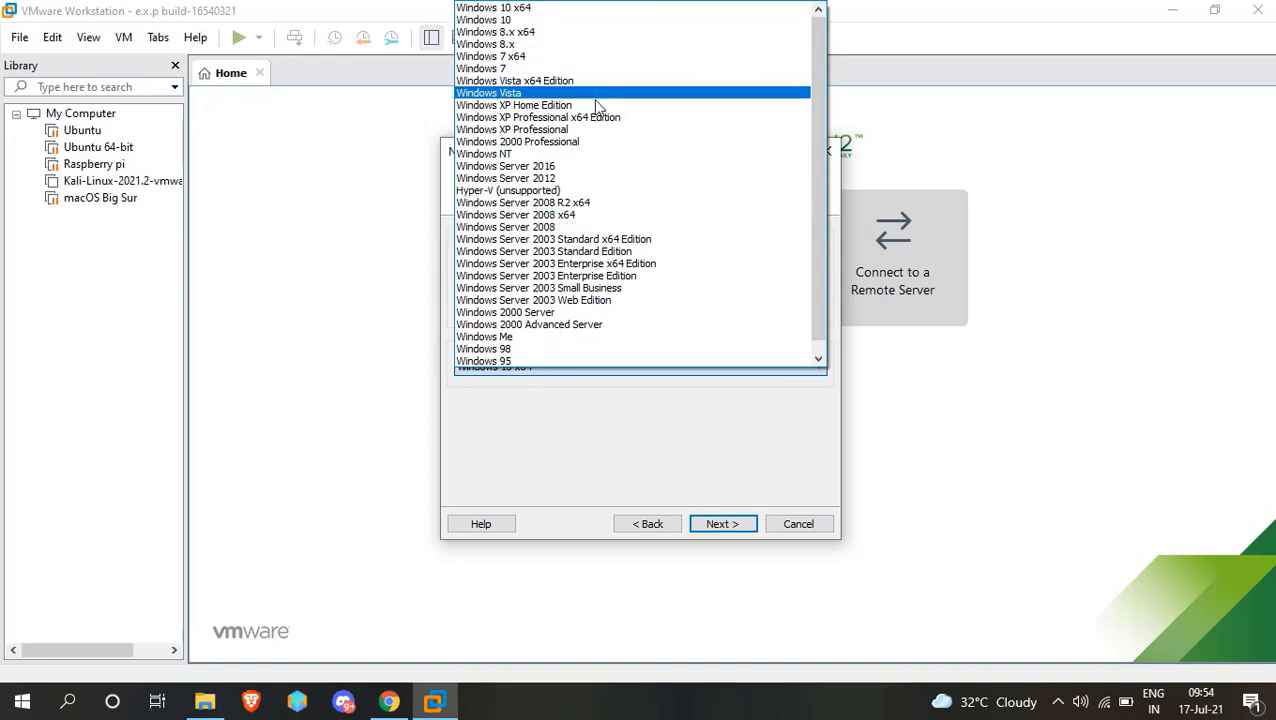
pyautogui.click(541, 10)
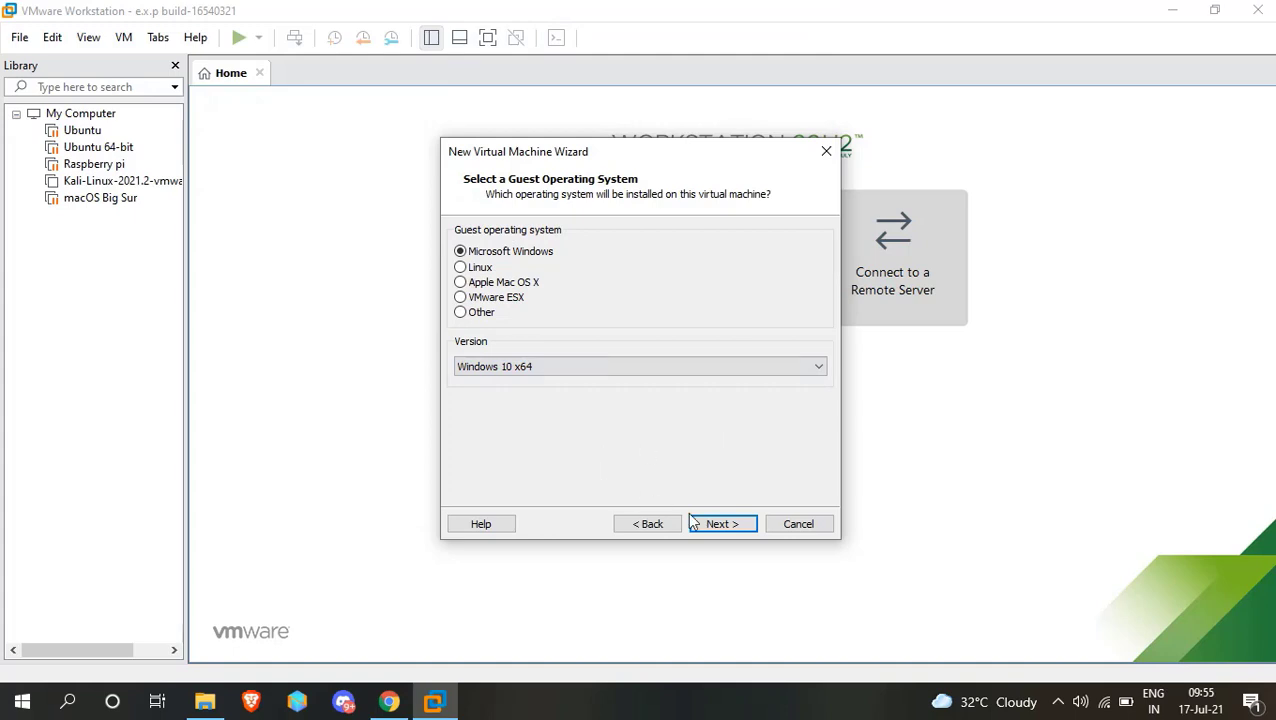
pyautogui.click(727, 524)
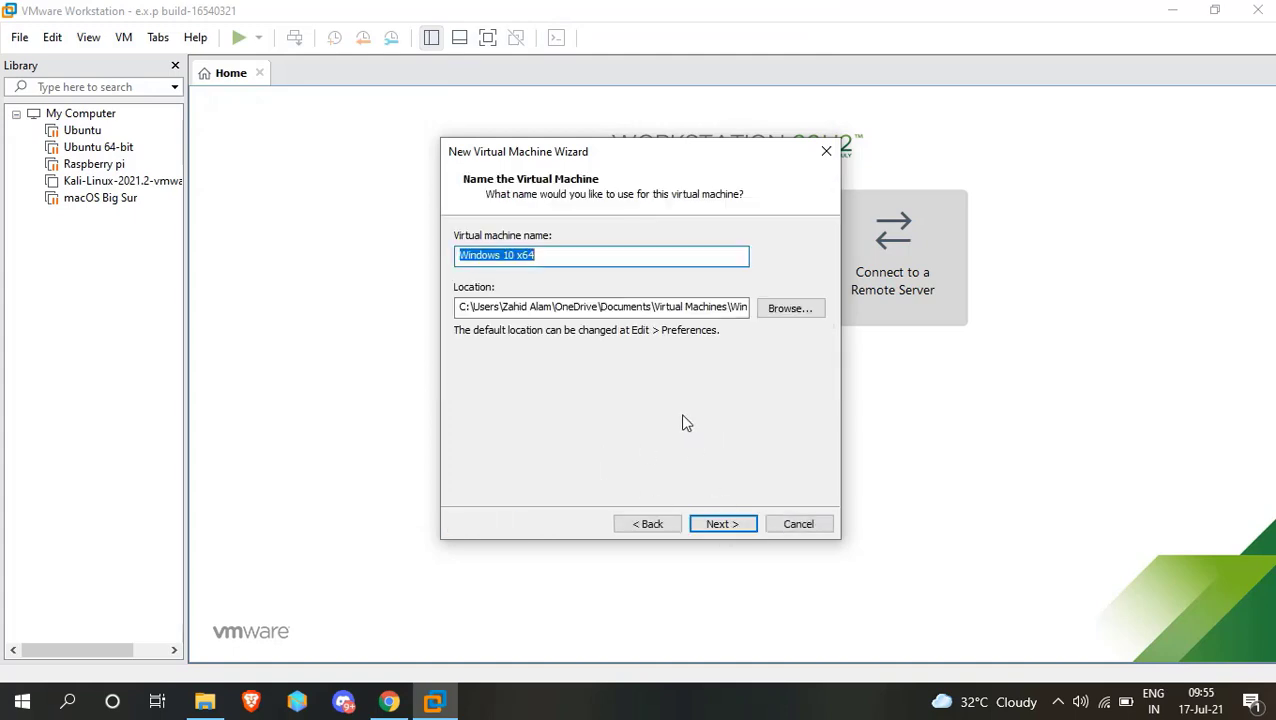
# Name the virtual machine Windows 11.
pyautogui.press('End')
pyautogui.press('BackSpace')
pyautogui.press('BackSpace')
pyautogui.press('BackSpace')
pyautogui.press('BackSpace')
pyautogui.press('BackSpace')
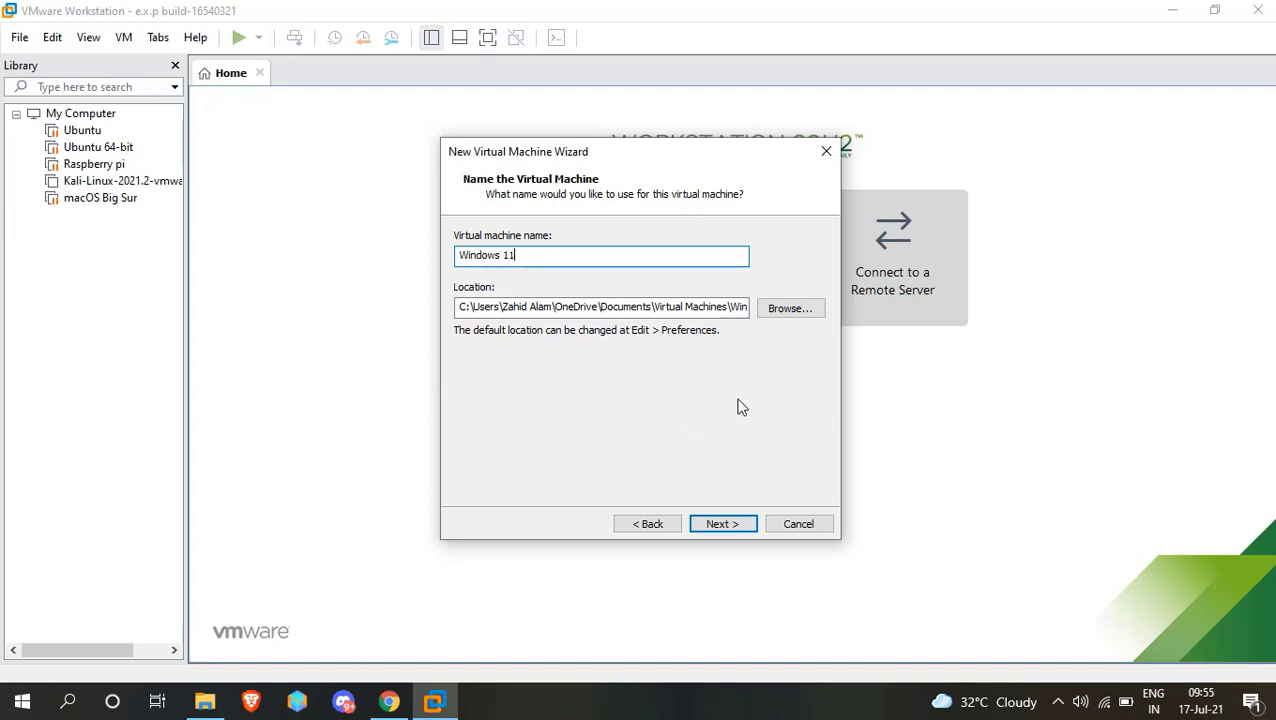
# Browse for the virtual machine location and create a folder named Windows inside the VMware folder on Local Disk (E:).
pyautogui.click(805, 314)
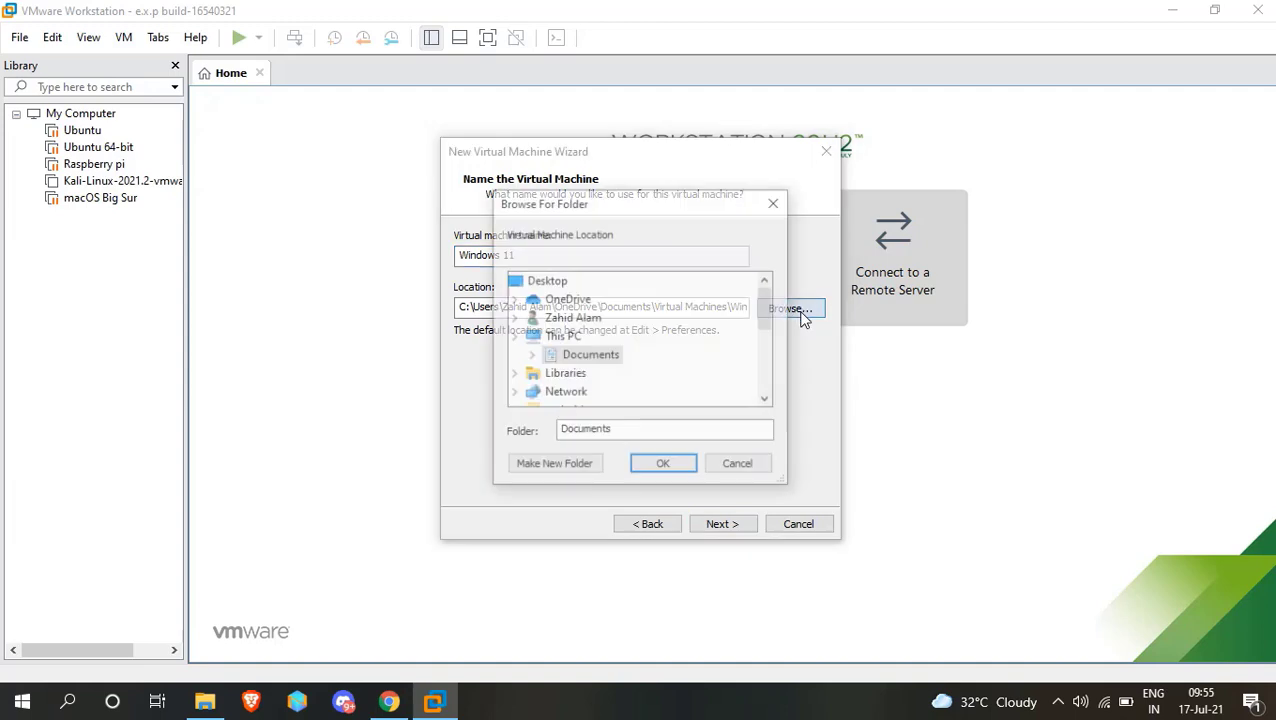
pyautogui.scroll(-4, 612, 360)
pyautogui.scroll(3, 612, 360)
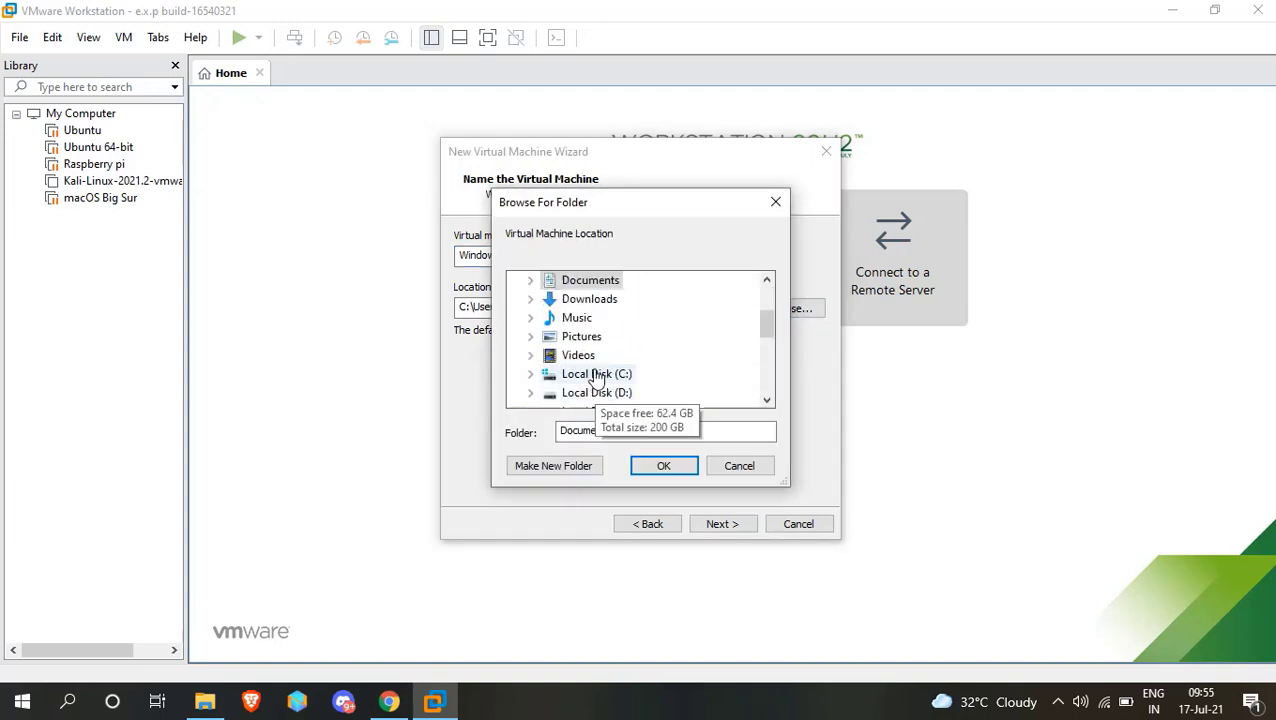
pyautogui.scroll(-1, 575, 370)
pyautogui.click(592, 358)
pyautogui.scroll(-4, 605, 355)
pyautogui.doubleClick(617, 360)
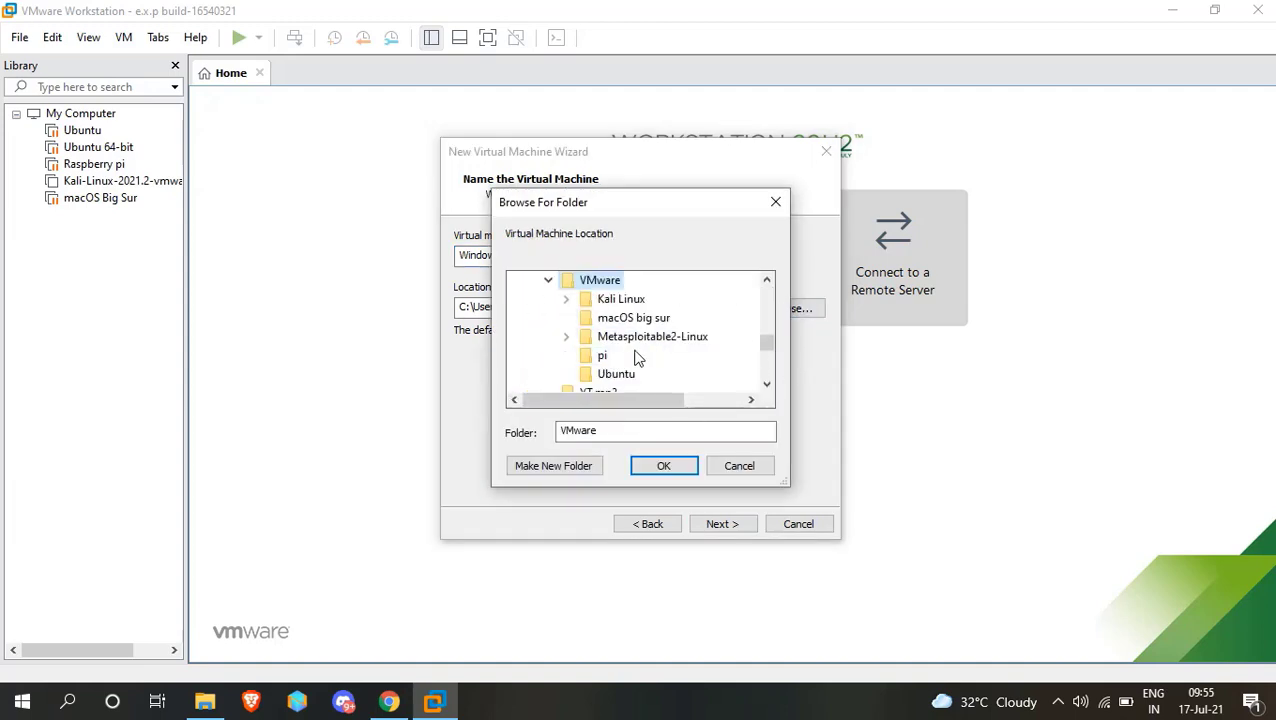
pyautogui.click(570, 468)
pyautogui.write('Windows')
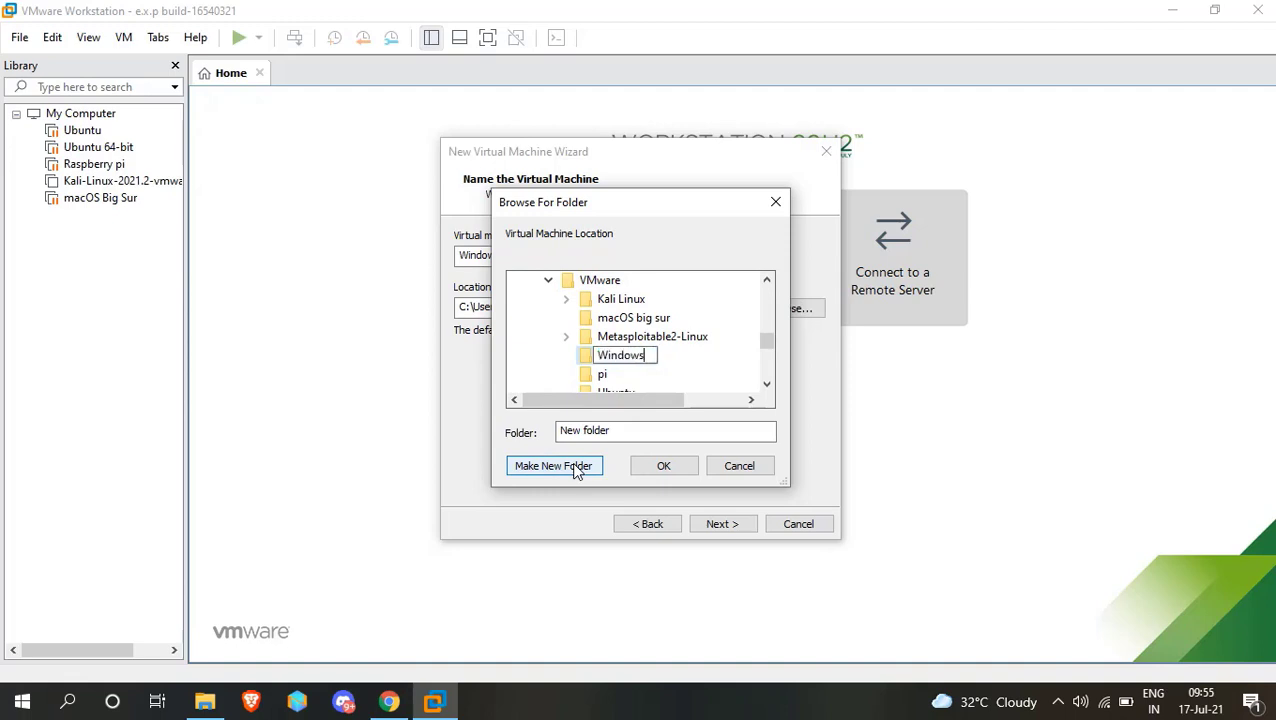
pyautogui.press('Return')
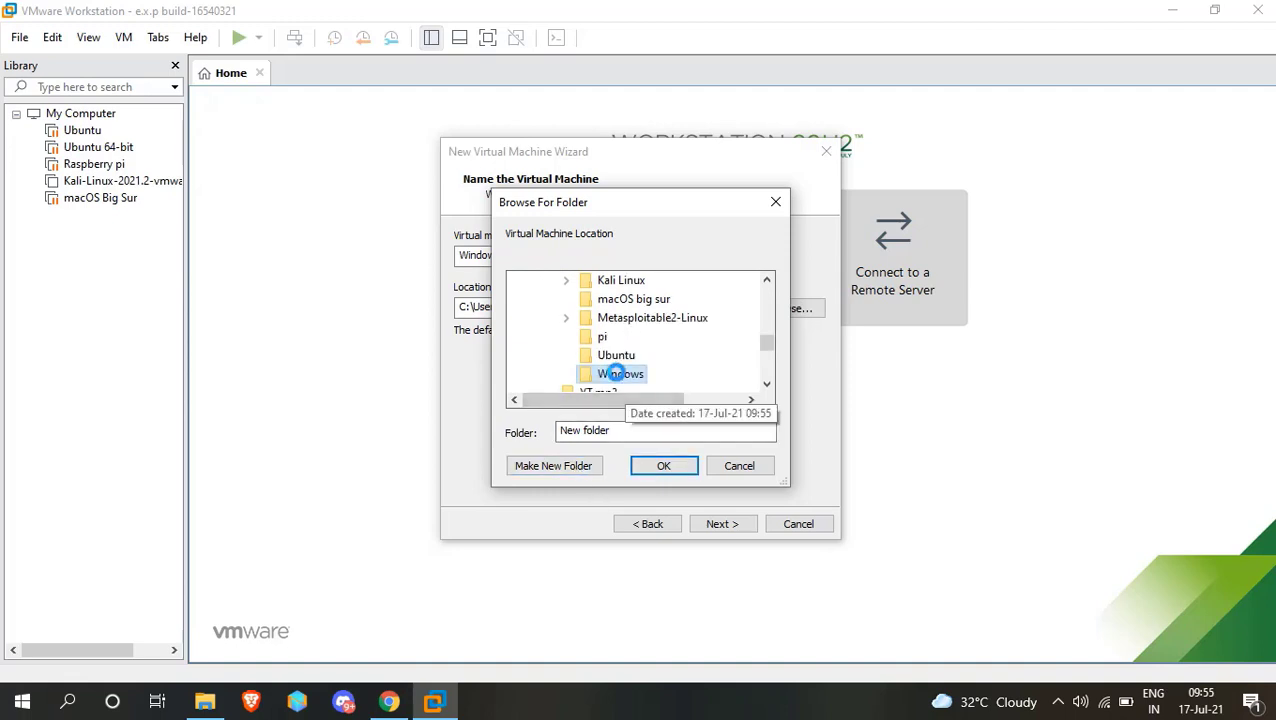
# Rename the new folder to Windows 11 and accept E:\VMware\Windows 11 as the virtual machine's location.
pyautogui.rightClick(615, 376)
pyautogui.click(476, 614)
pyautogui.press('End')
pyautogui.write('11')
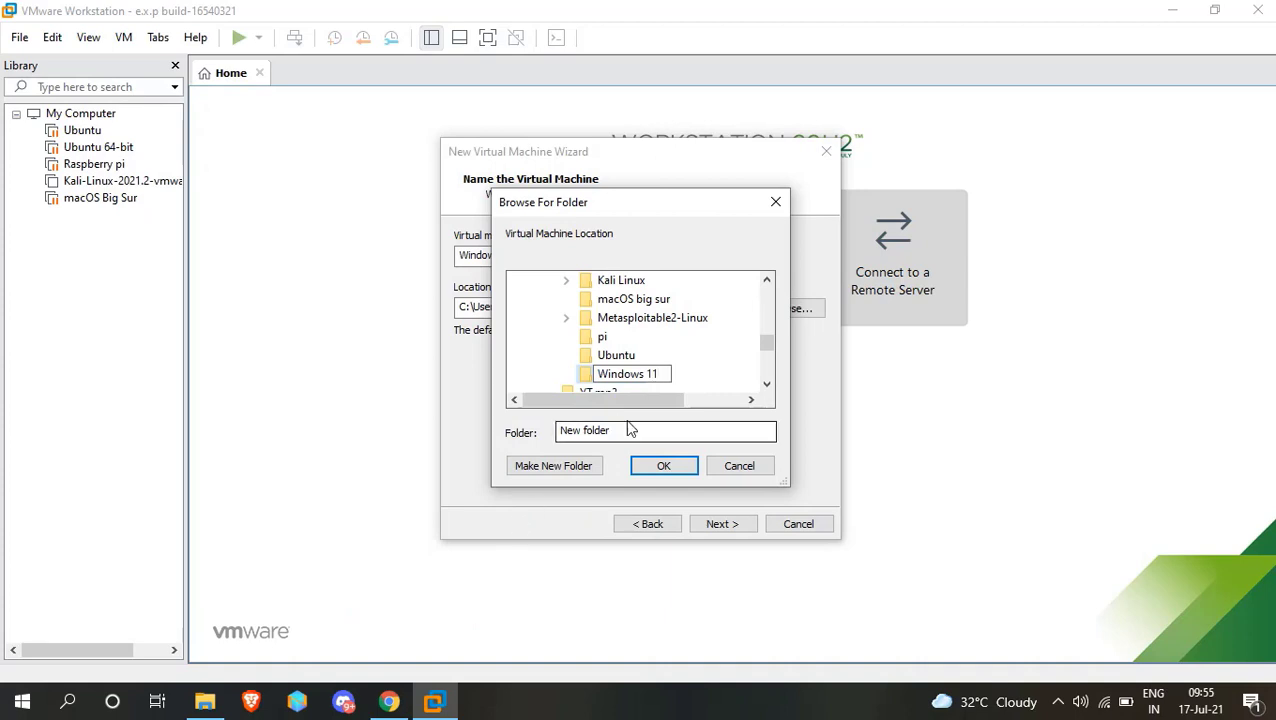
pyautogui.press('Return')
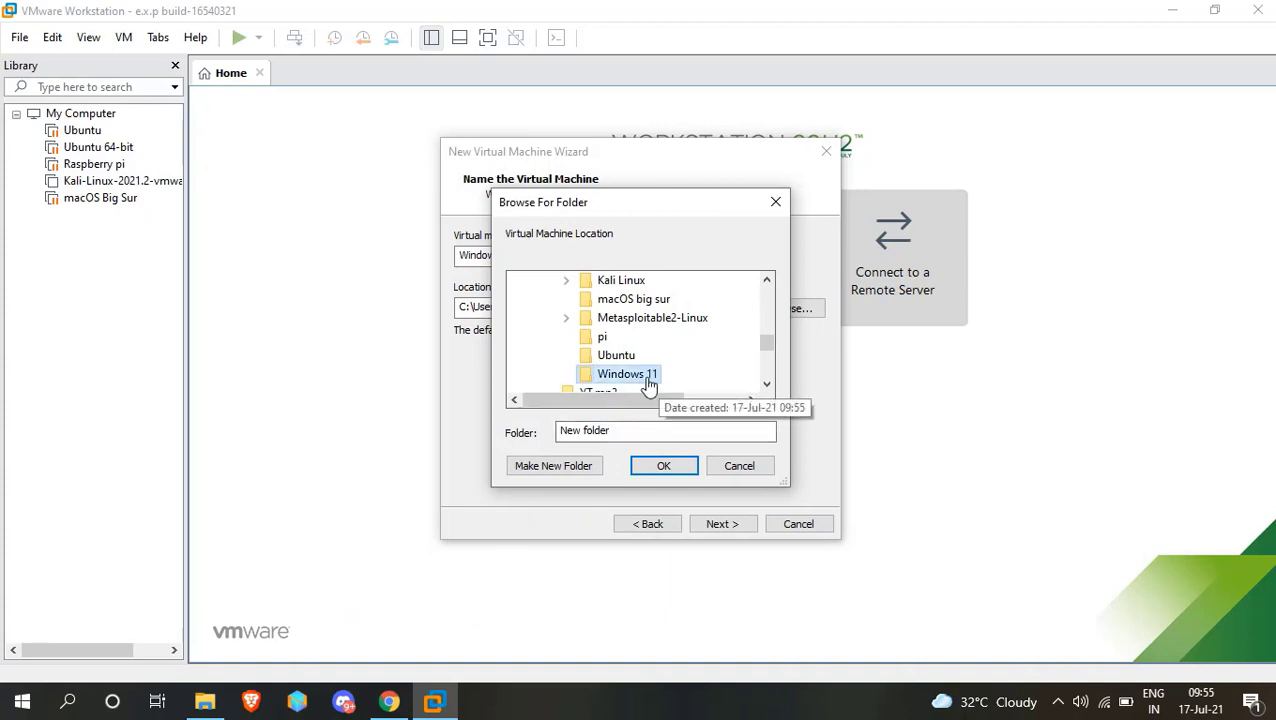
pyautogui.click(665, 467)
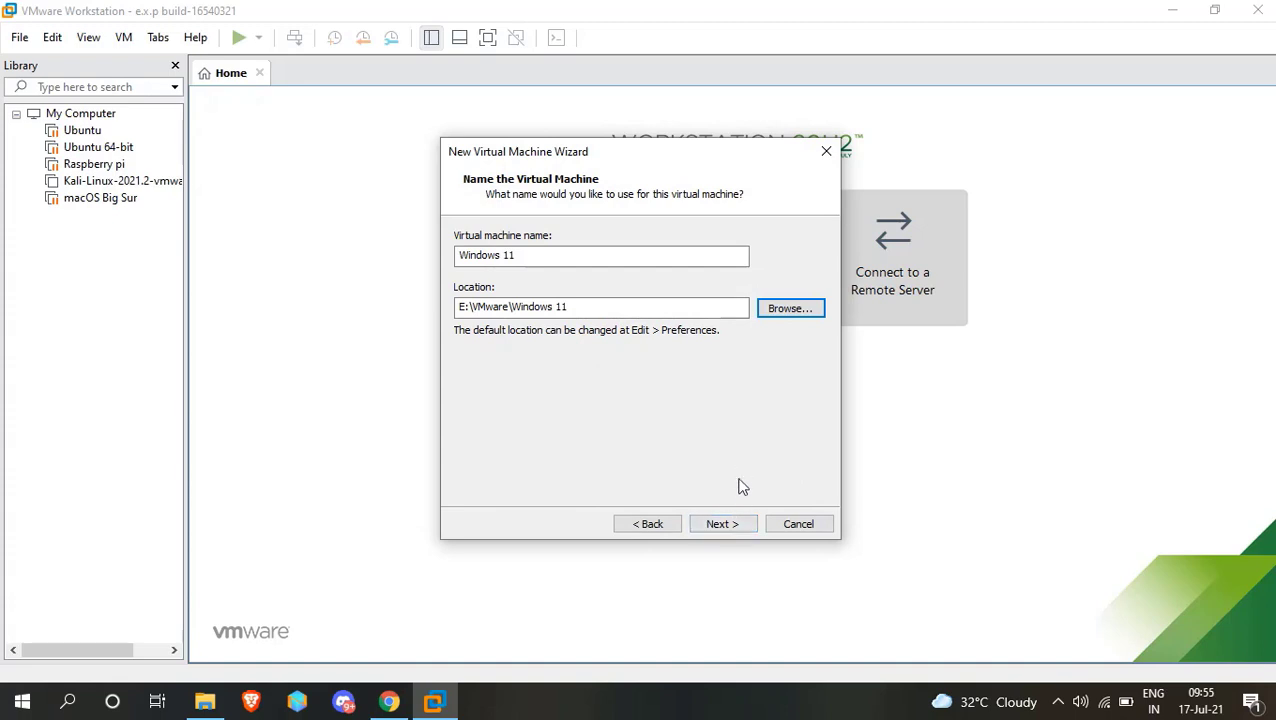
pyautogui.click(730, 524)
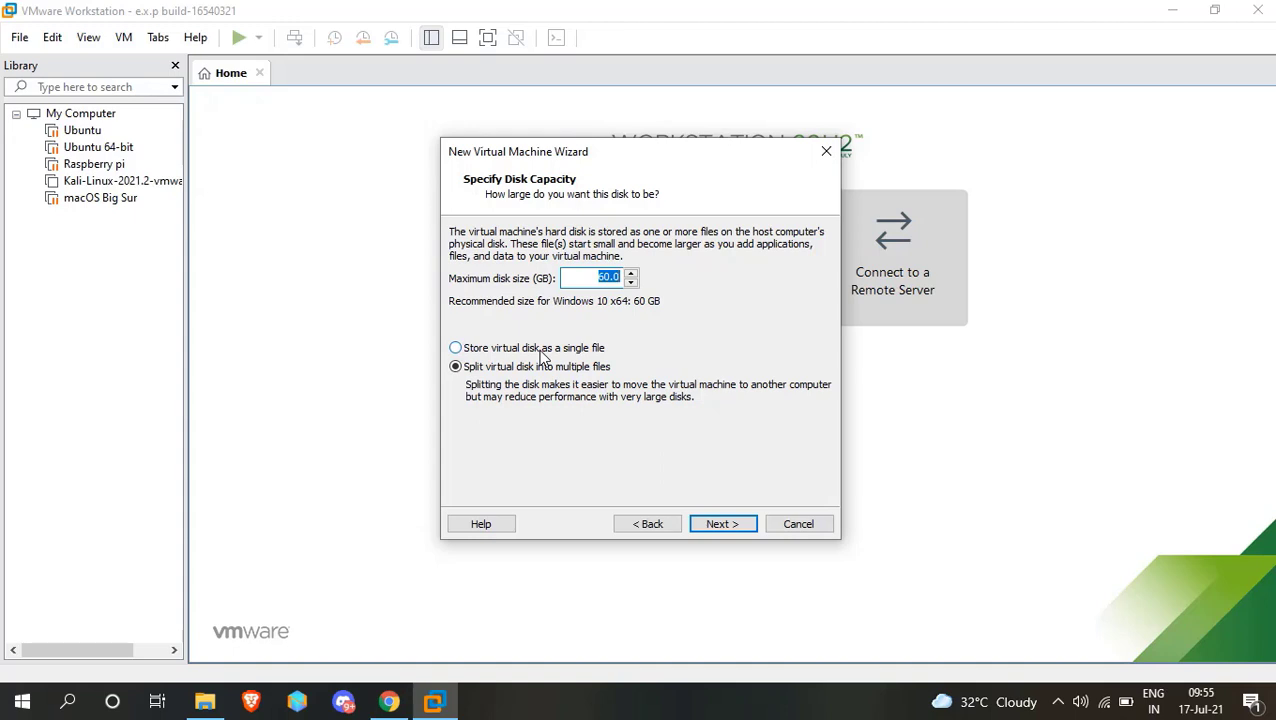
# Store the 60 GB virtual disk as a single file and customize the hardware with 4 GB of memory.
pyautogui.click(572, 348)
pyautogui.click(735, 524)
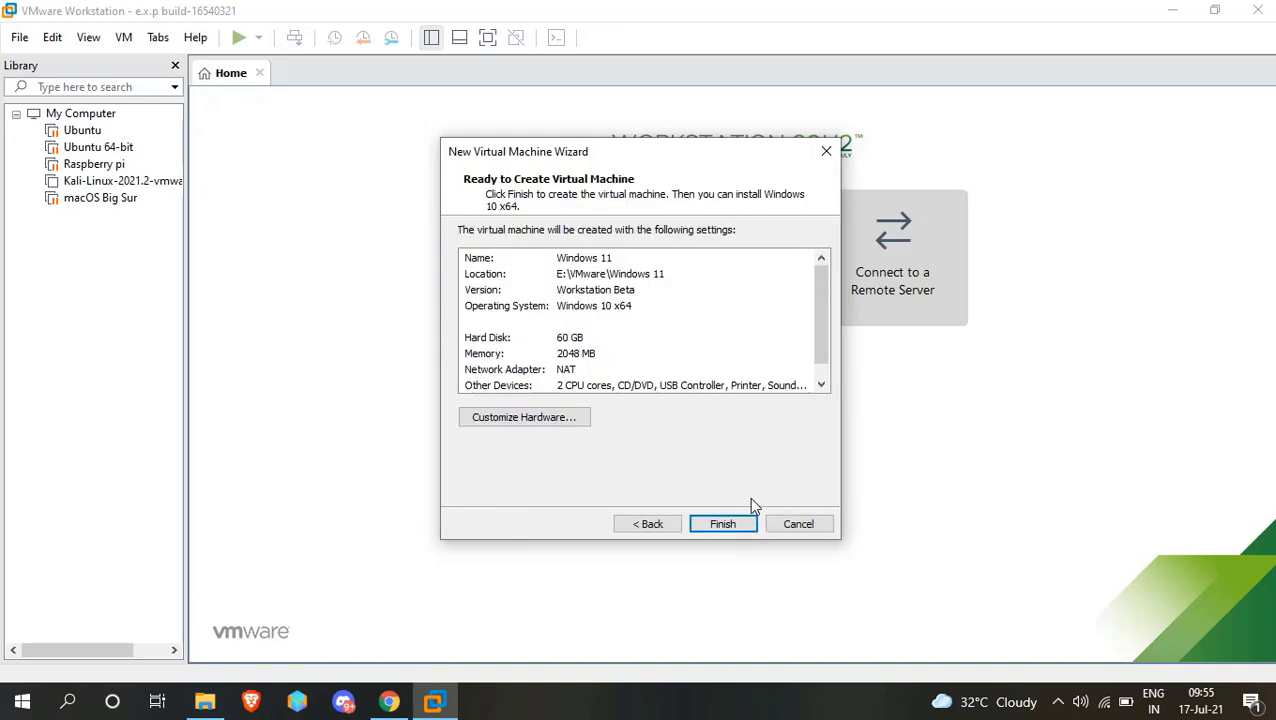
pyautogui.click(561, 428)
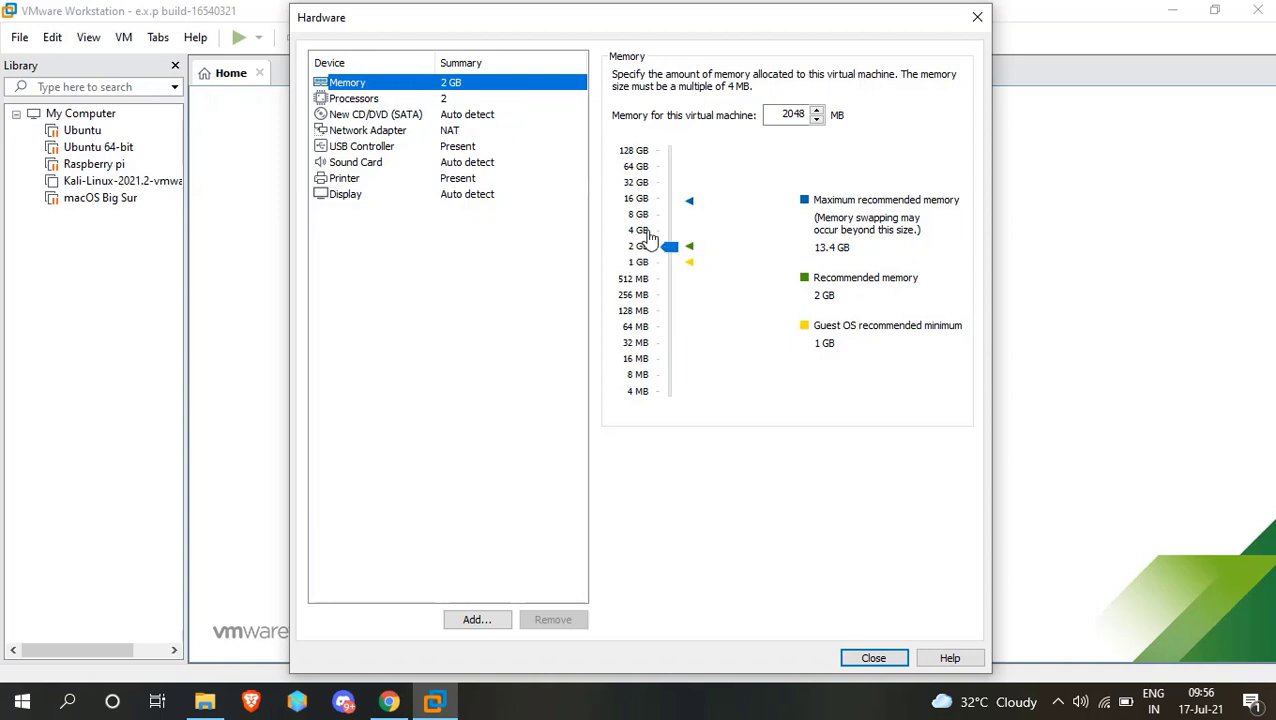
pyautogui.moveTo(667, 246); pyautogui.dragTo(662, 240)
# Set the CD/DVD drive to use the 22000.71 ISO from the convert folder on Local Disk (E:) and close the hardware settings.
pyautogui.click(378, 116)
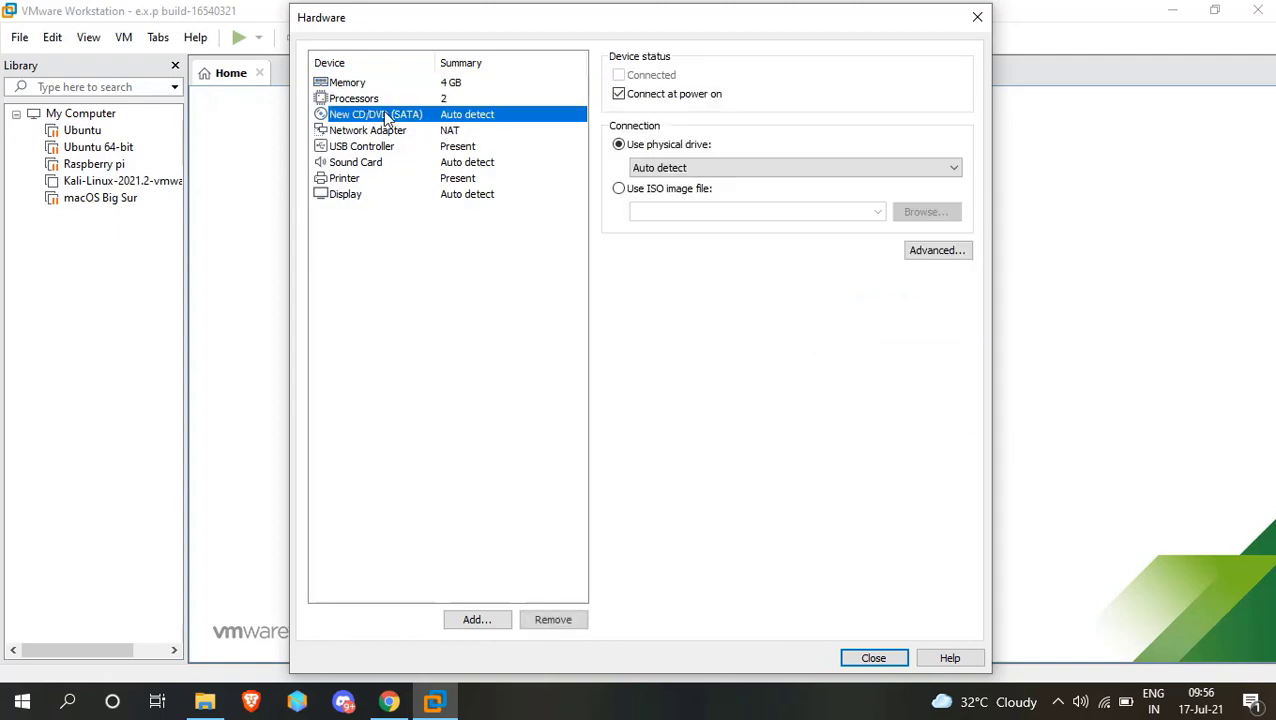
pyautogui.click(634, 192)
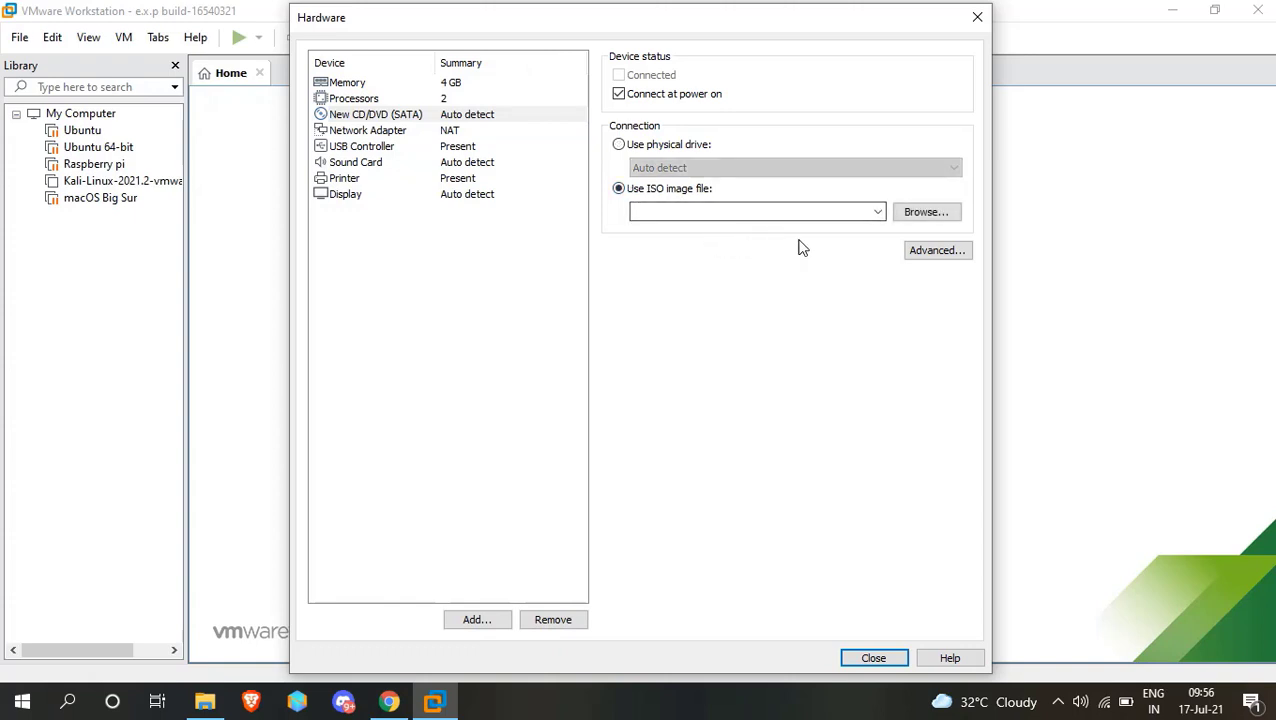
pyautogui.click(925, 214)
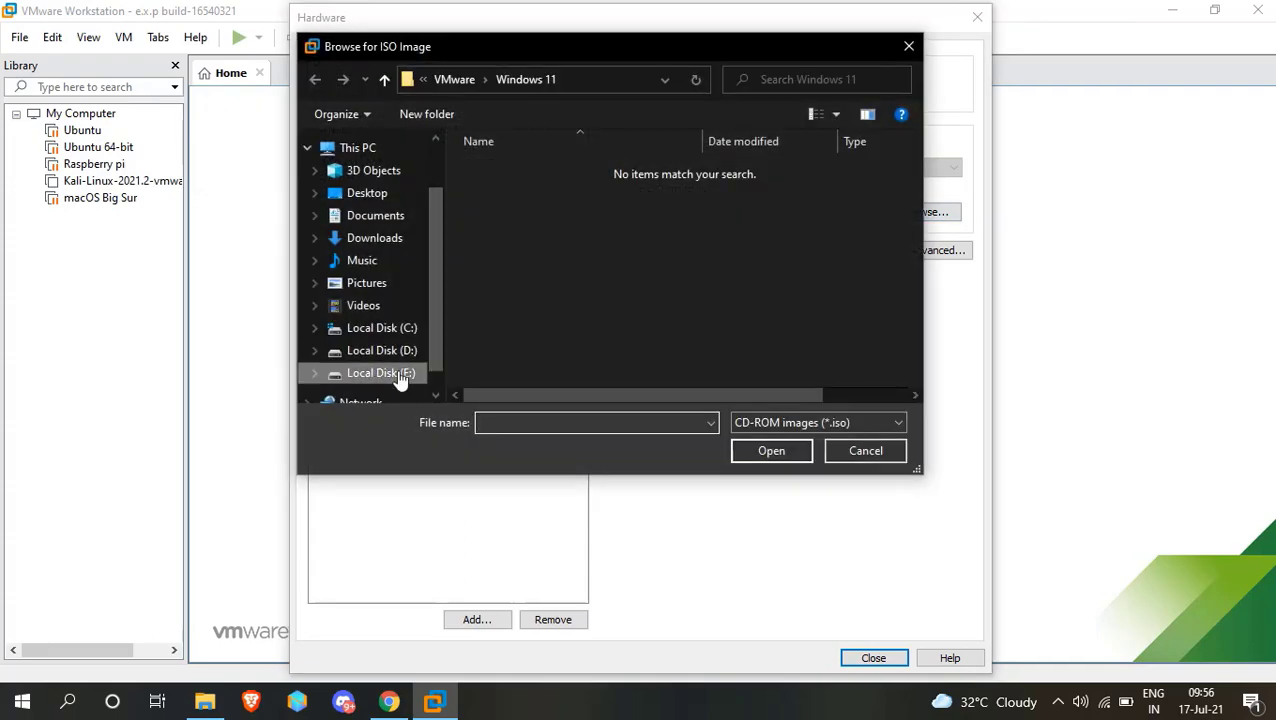
pyautogui.click(340, 373)
pyautogui.scroll(-1, 536, 315)
pyautogui.scroll(1, 550, 260)
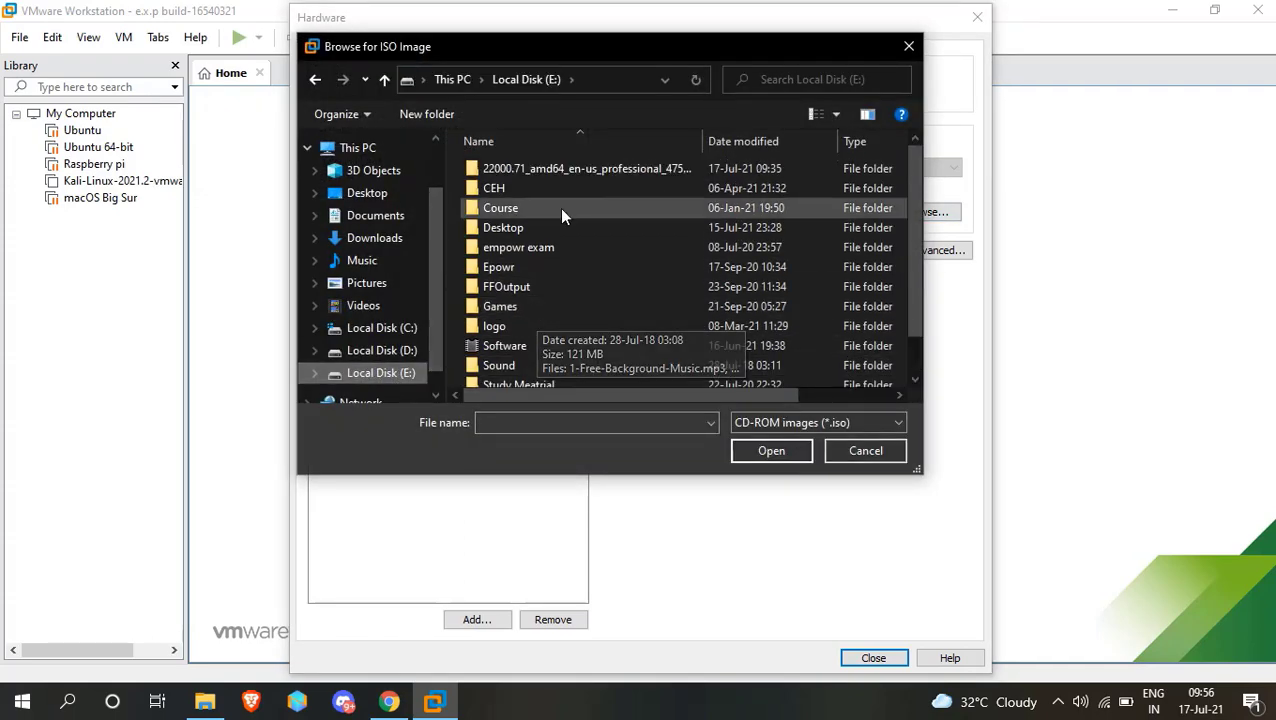
pyautogui.doubleClick(592, 174)
pyautogui.click(588, 228)
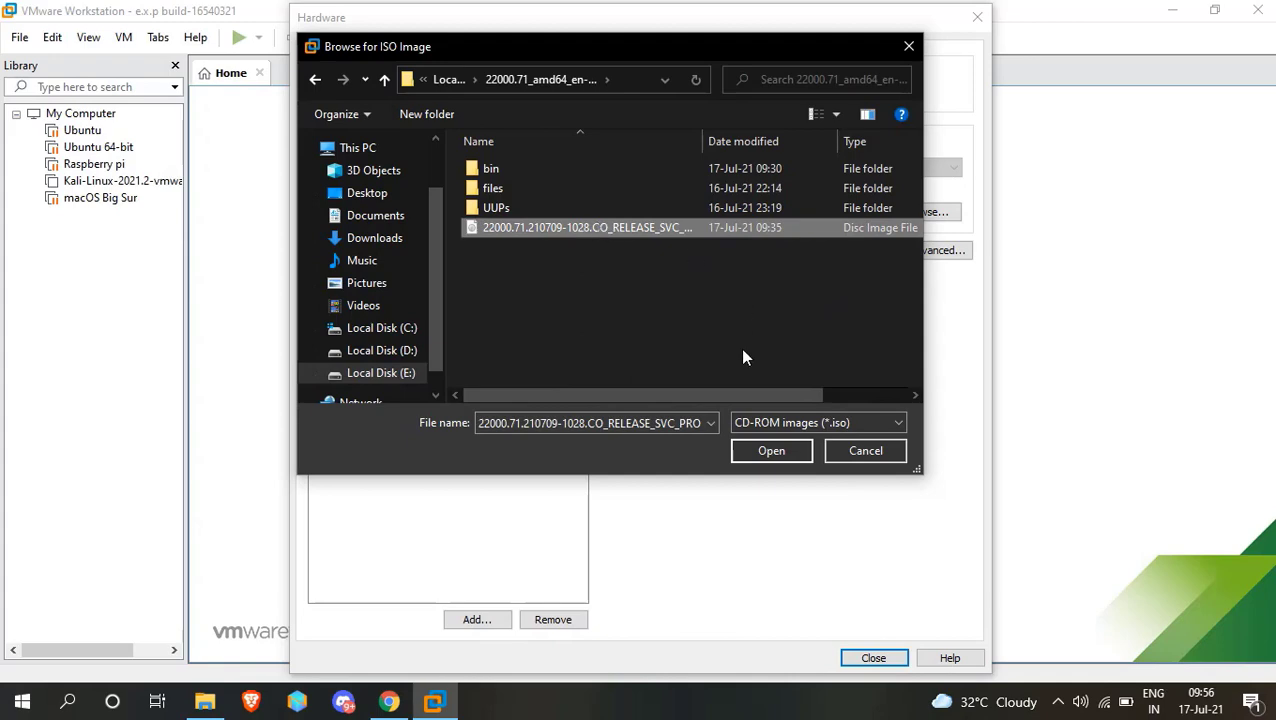
pyautogui.click(789, 450)
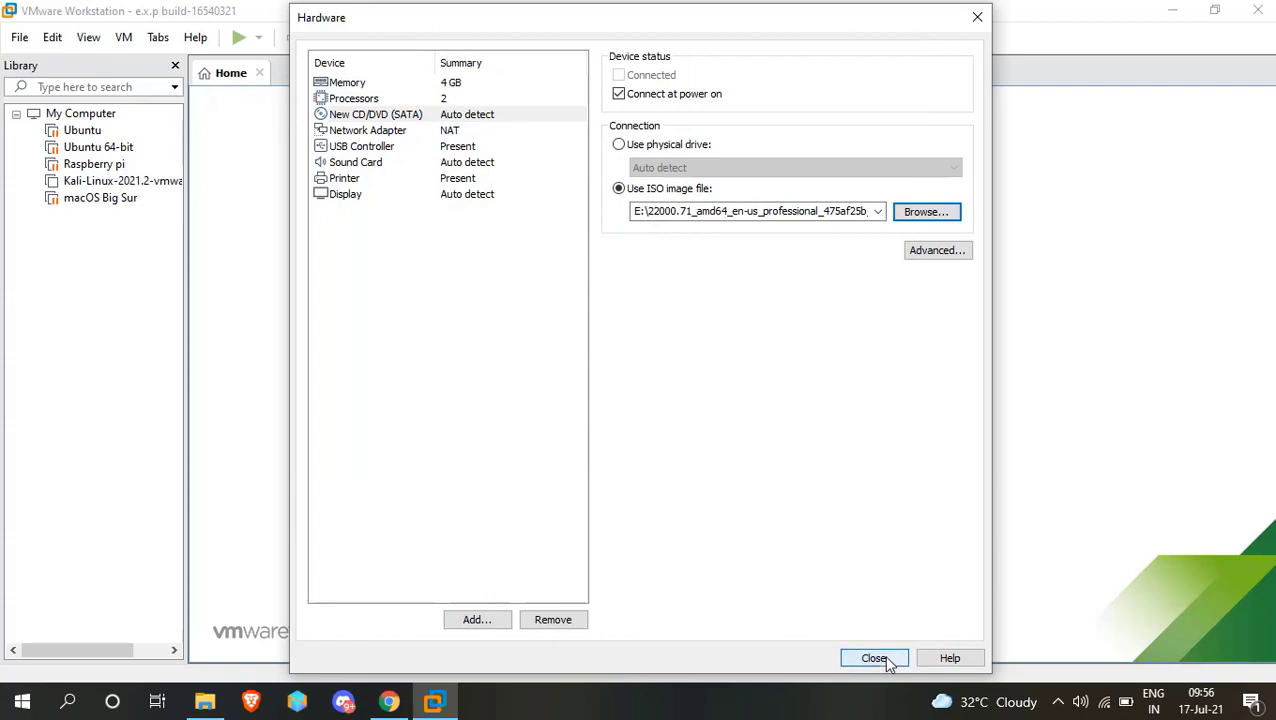
pyautogui.click(845, 656)
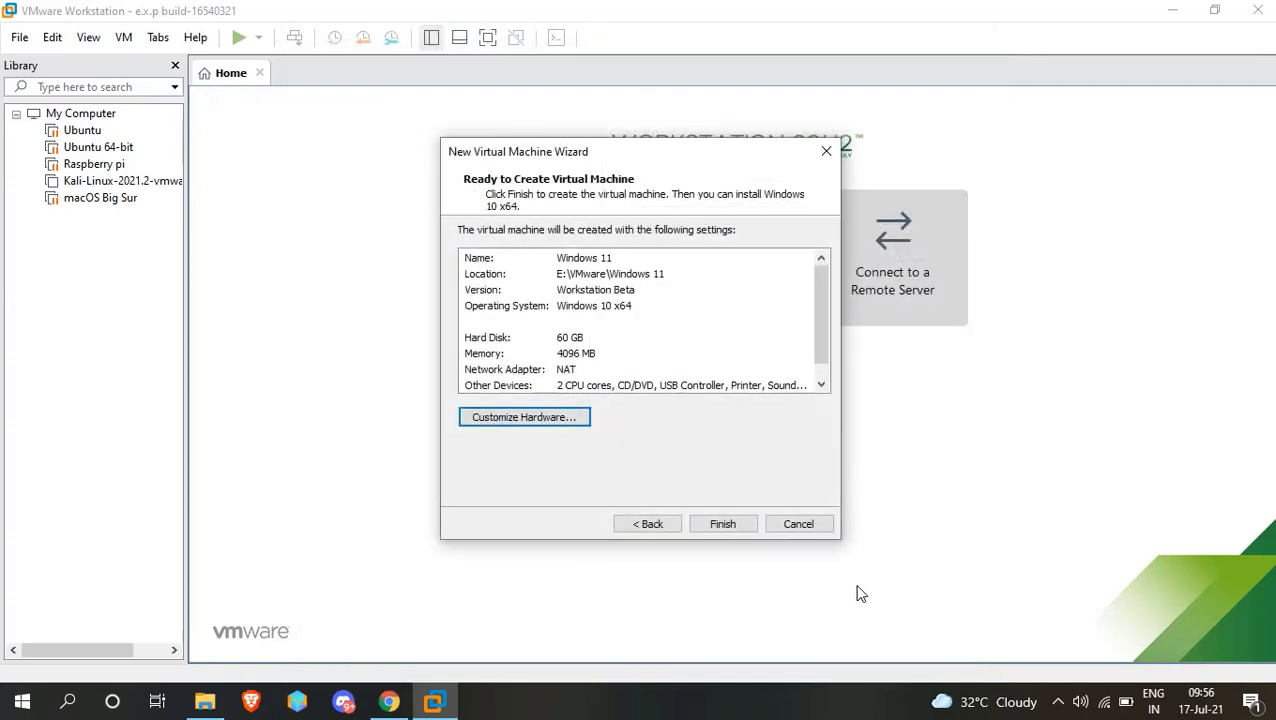
# Finish creating the Windows 11 virtual machine, power it on, and dismiss the side channel mitigations hint.
pyautogui.click(724, 525)
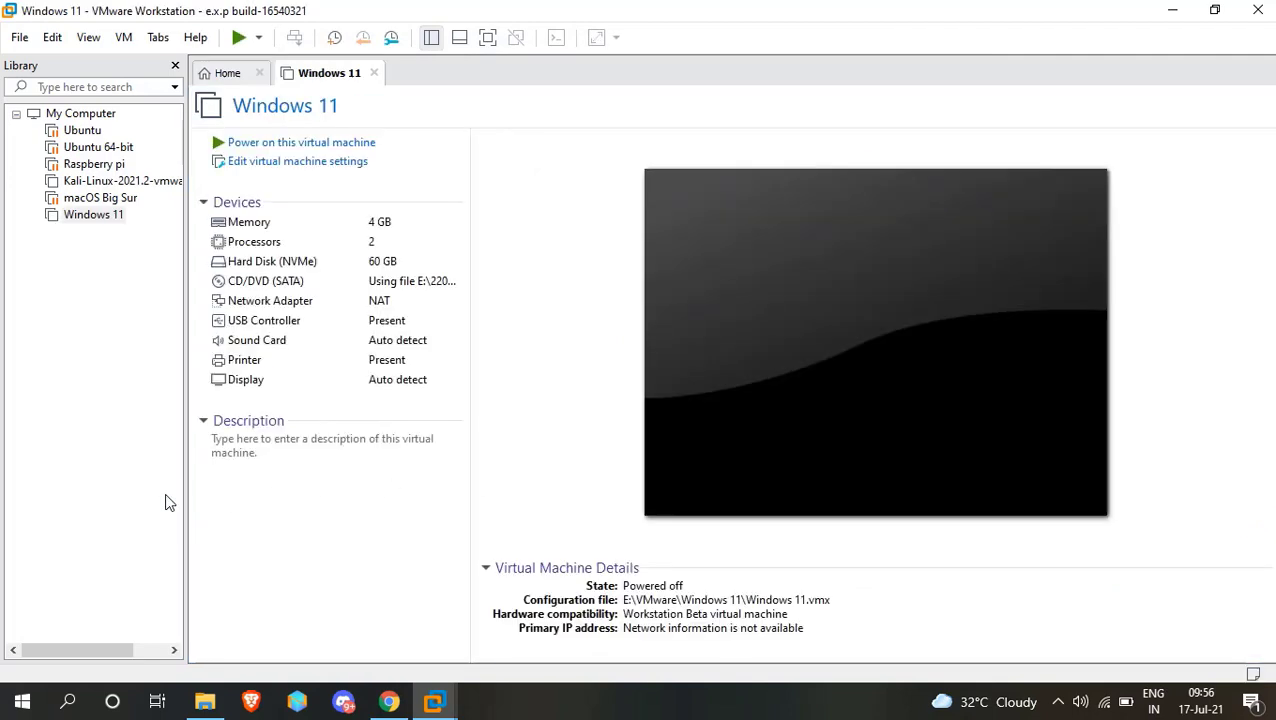
pyautogui.click(313, 549)
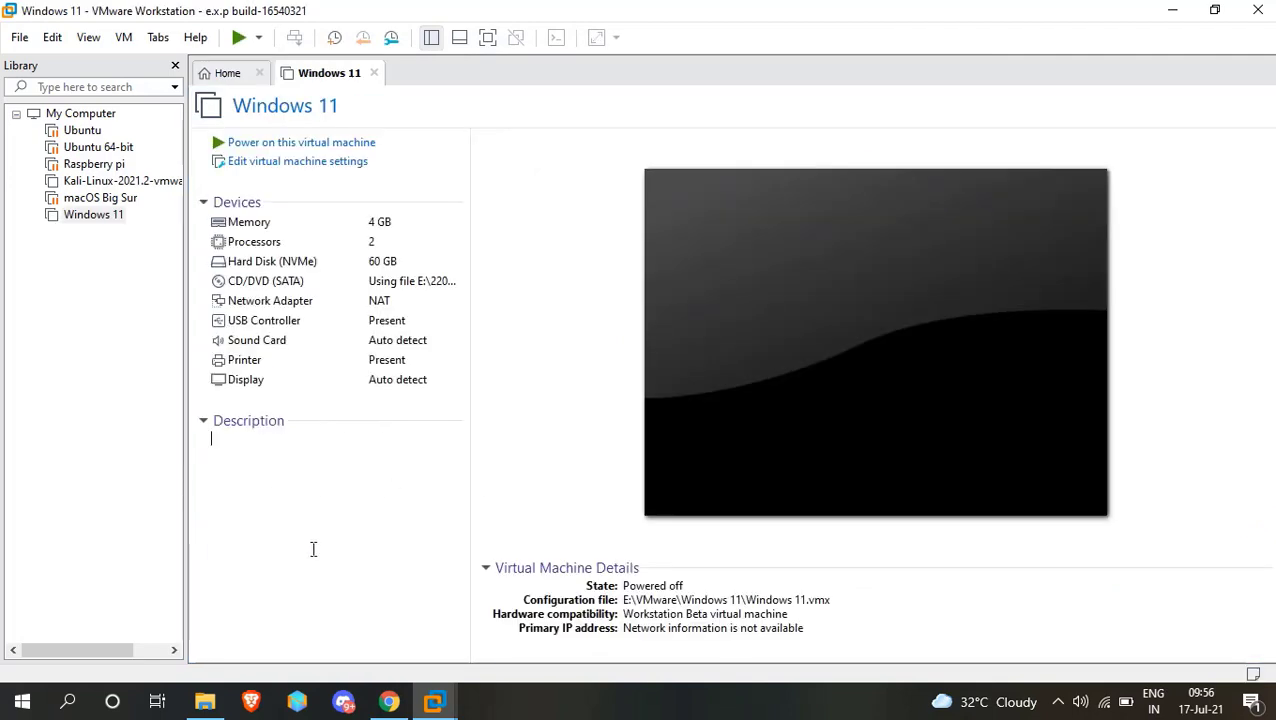
pyautogui.click(58, 547)
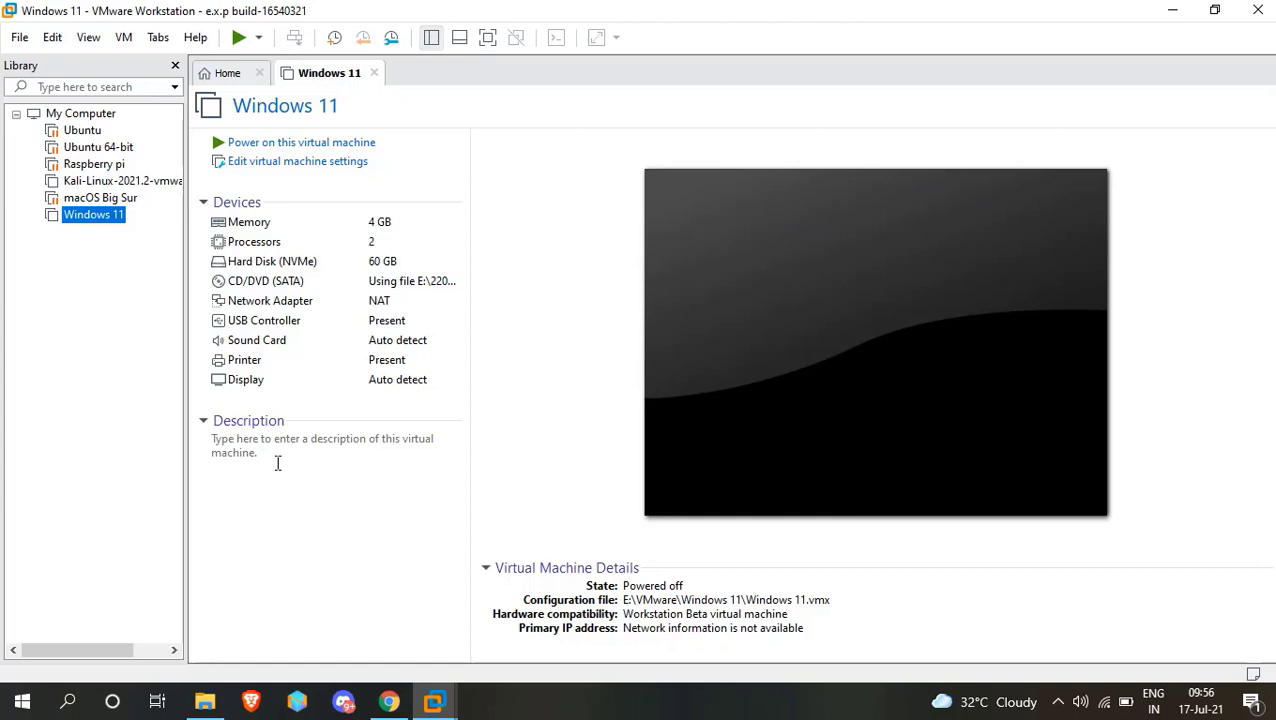
pyautogui.click(263, 143)
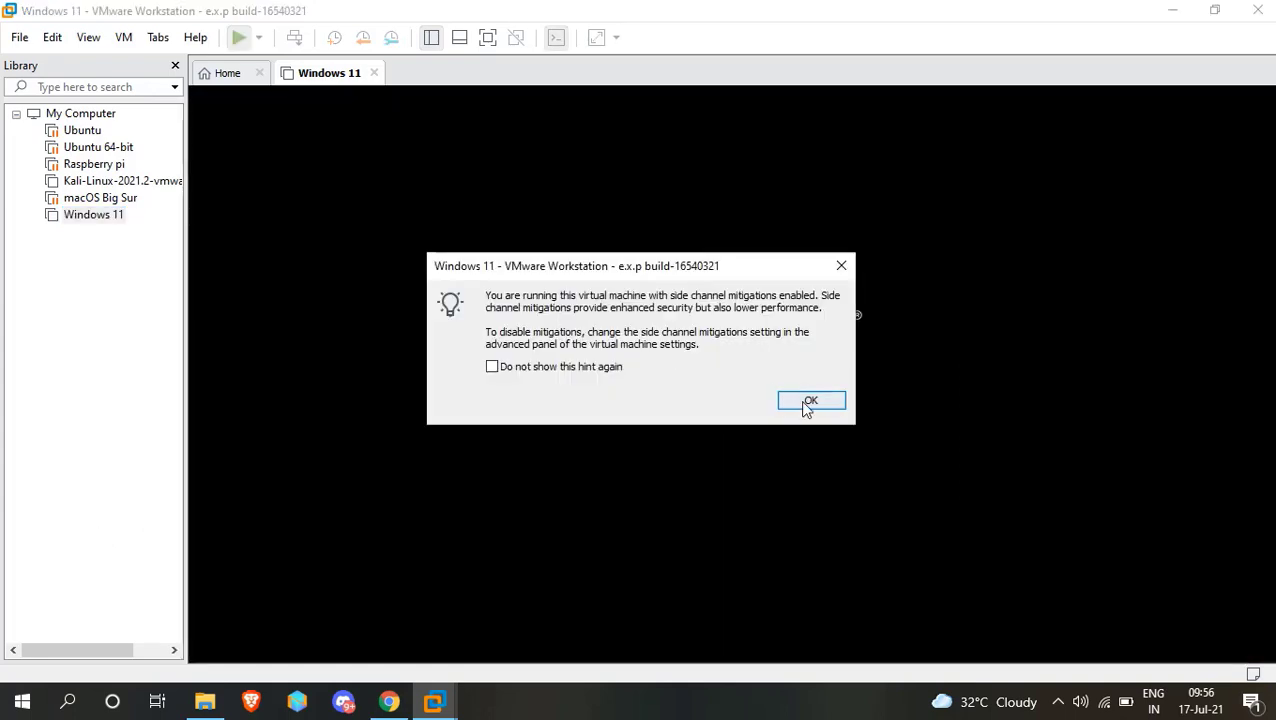
pyautogui.click(806, 400)
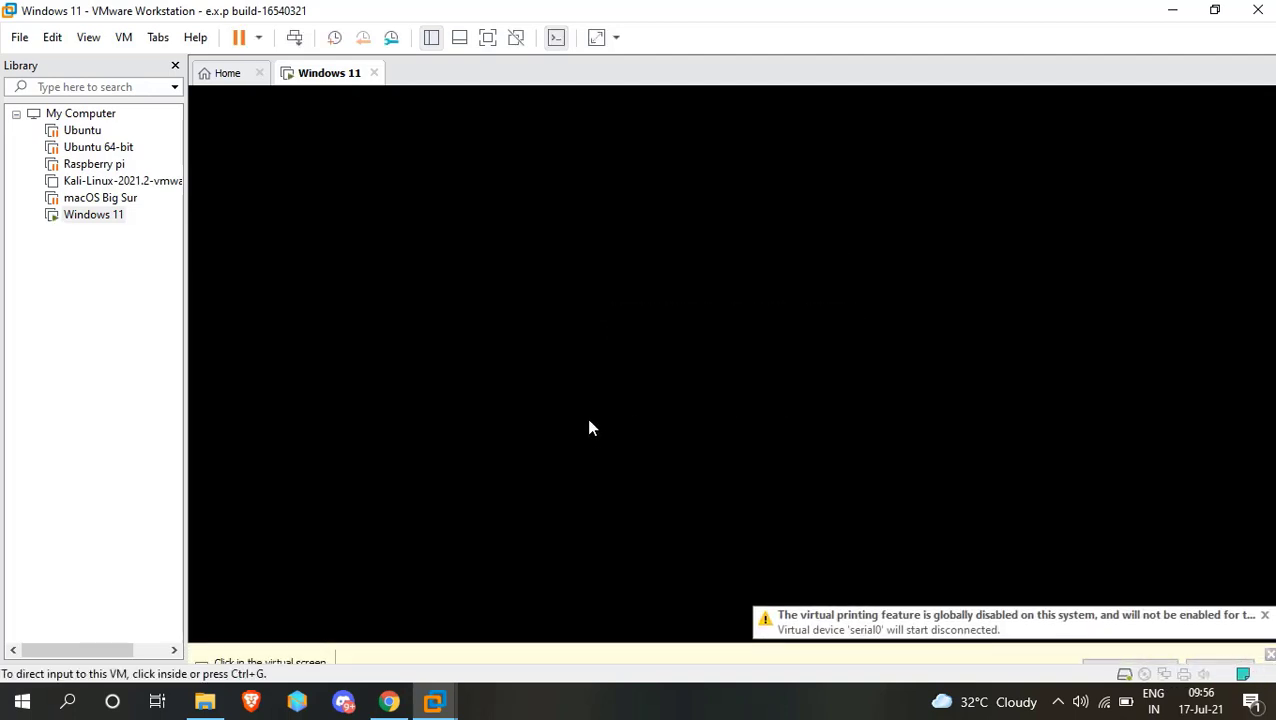
# Boot the Windows 11 virtual machine from the installation ISO and switch it to full screen.
pyautogui.click(589, 428)
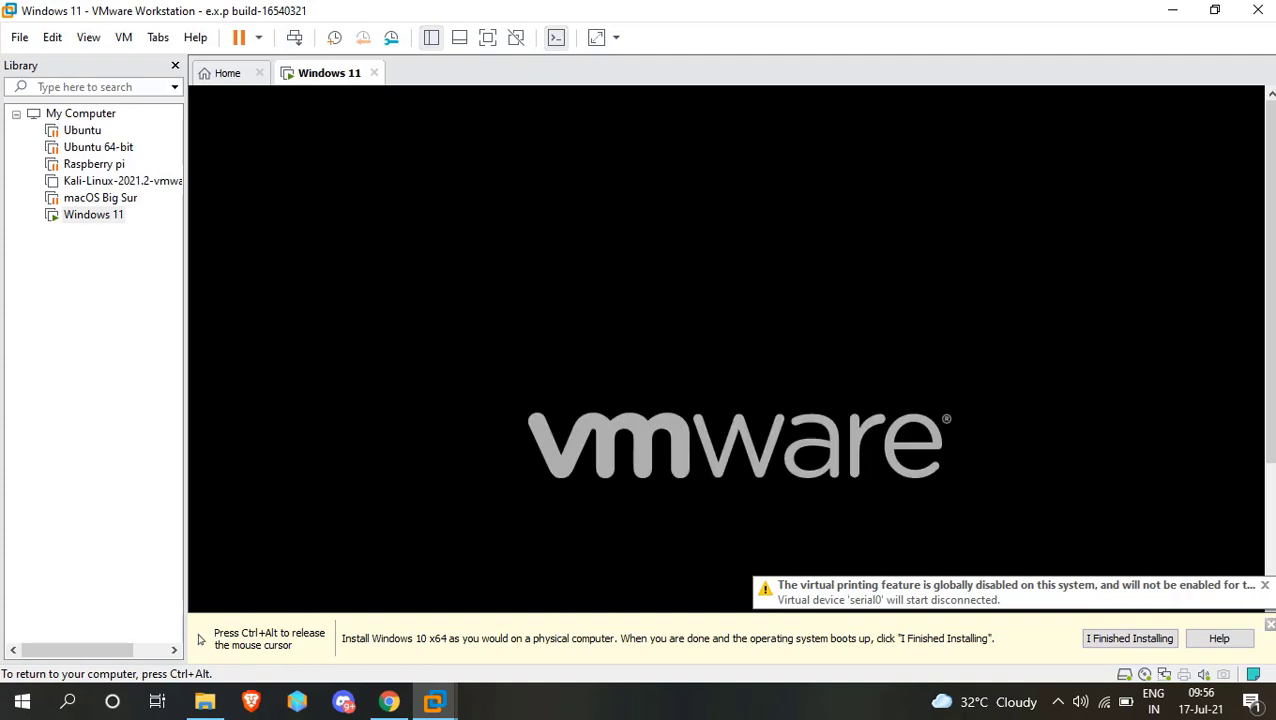
pyautogui.press('Return')
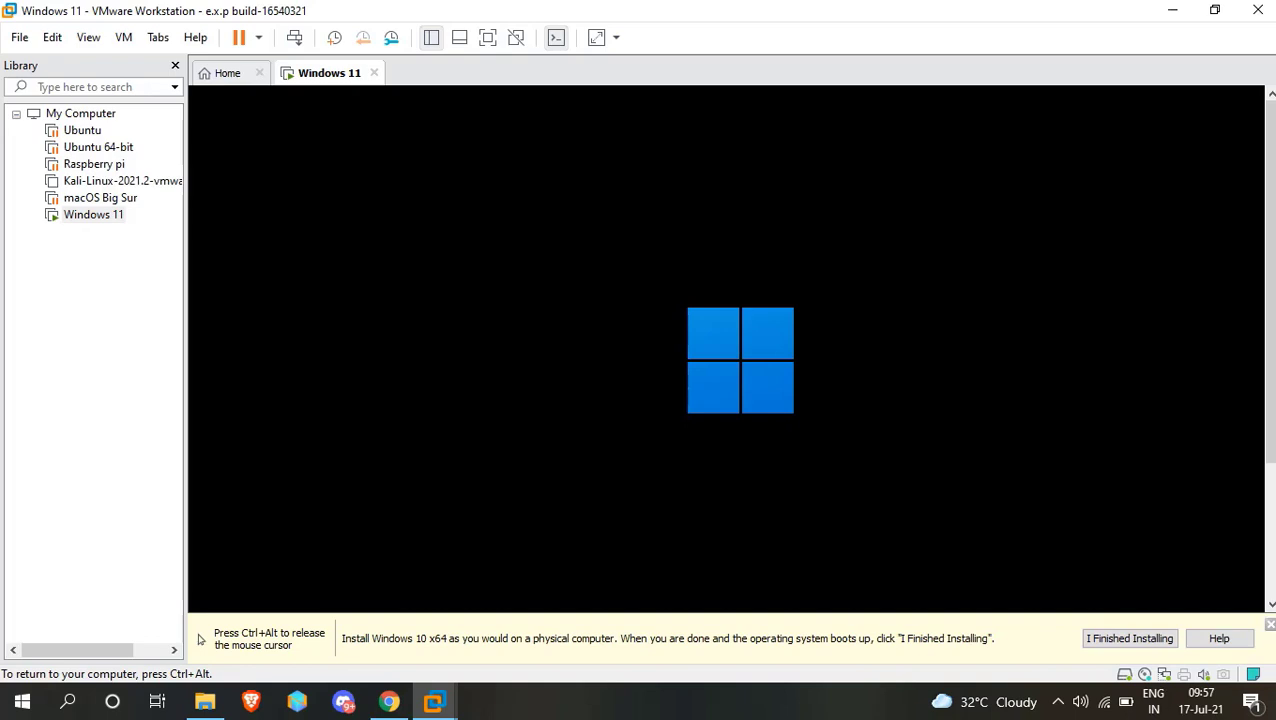
pyautogui.hotkey('ctrl', 'alt')
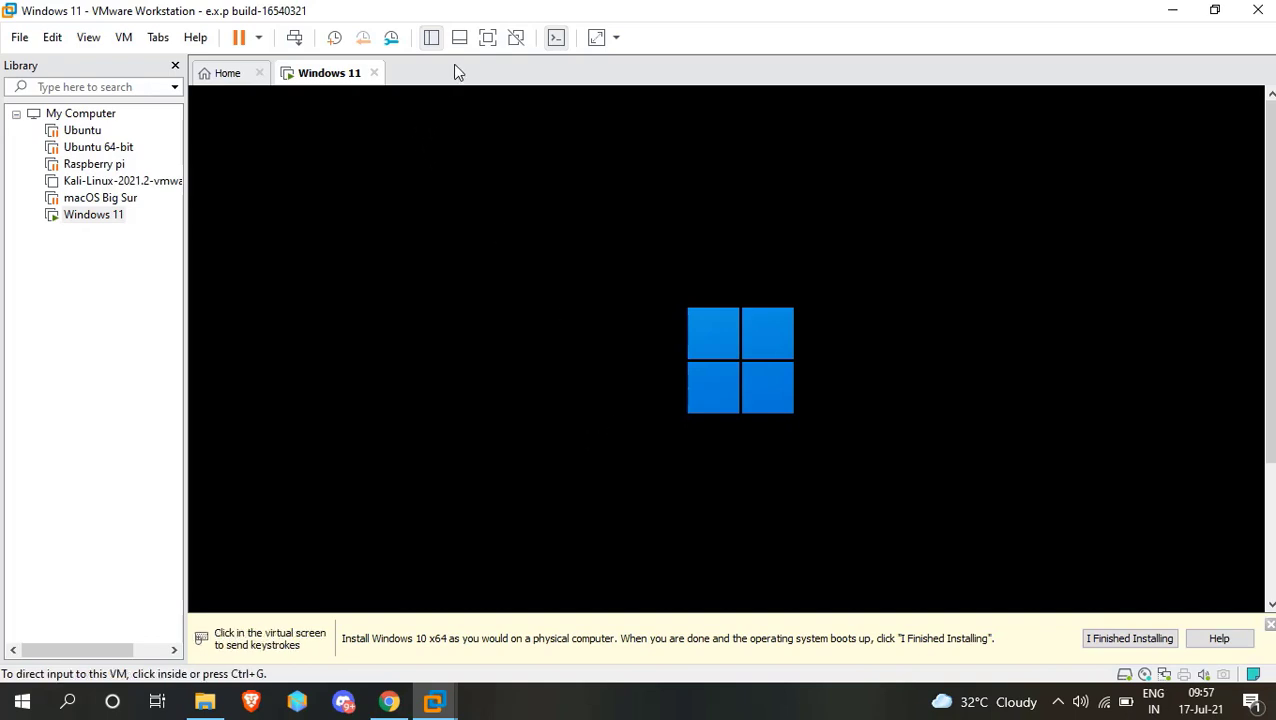
pyautogui.click(485, 41)
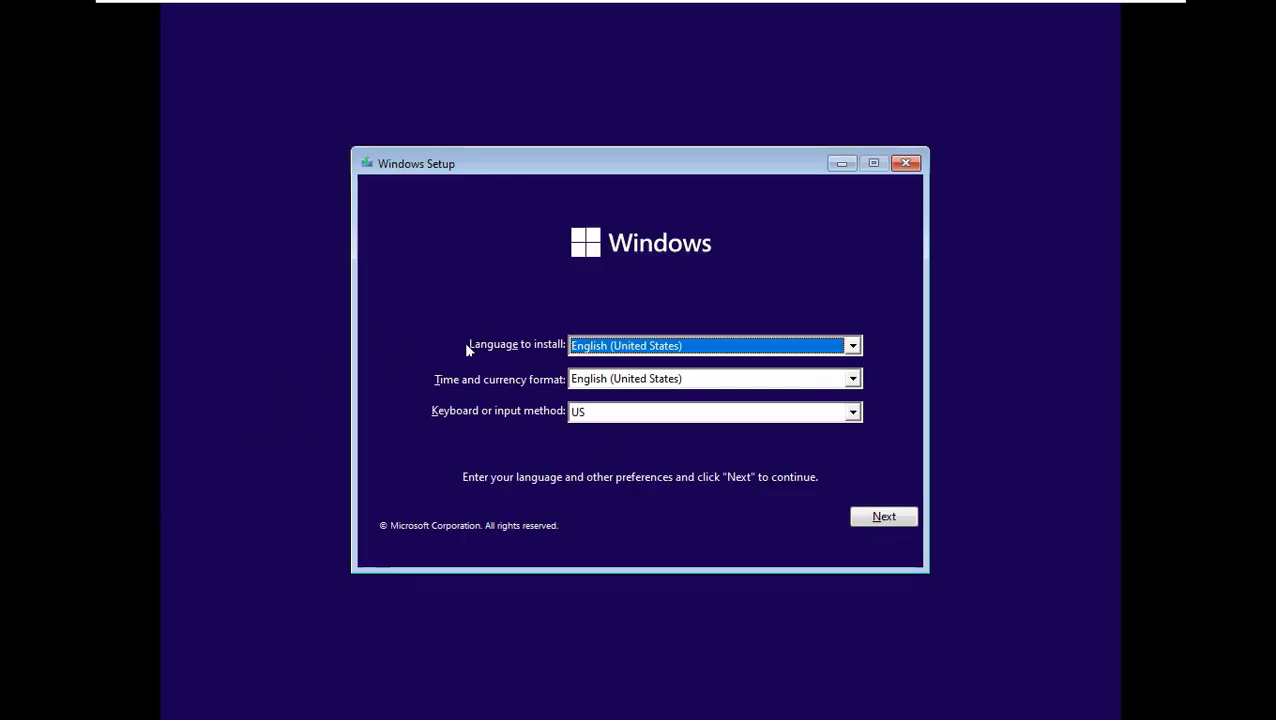
# Set the time and currency format to English (India) and continue Windows Setup.
pyautogui.click(659, 382)
pyautogui.scroll(-7, 648, 451)
pyautogui.scroll(-20, 648, 451)
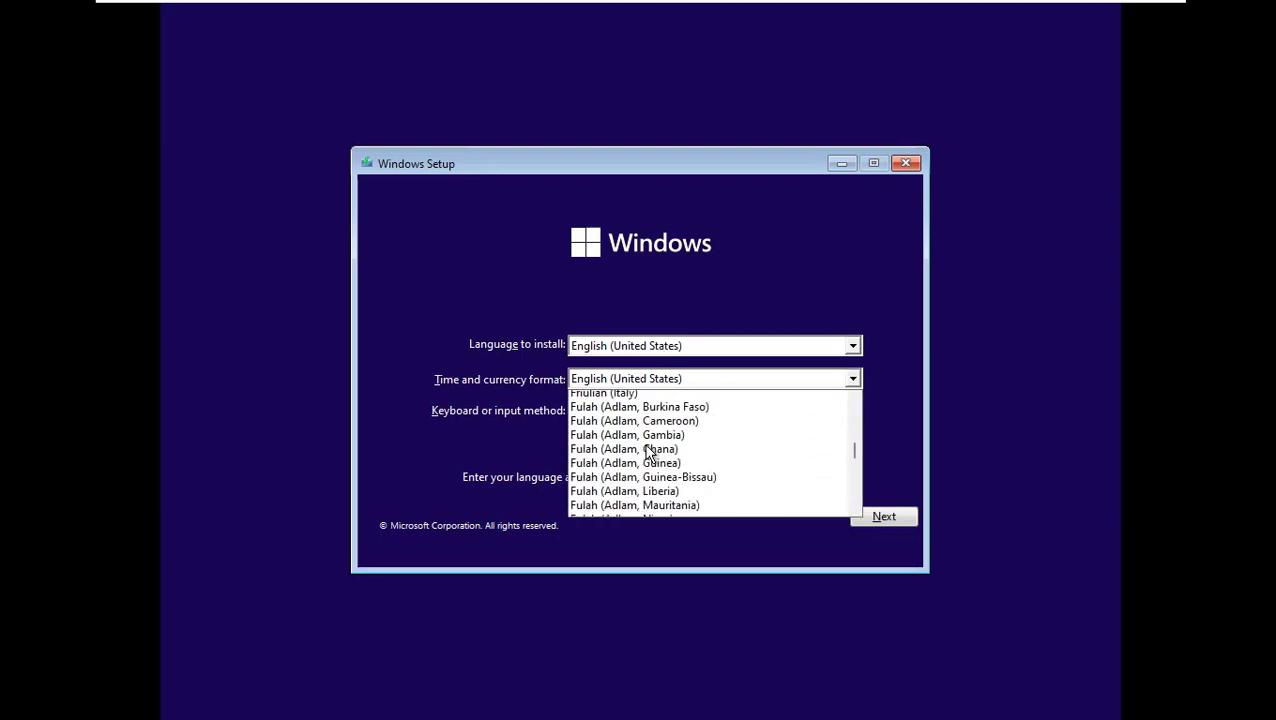
pyautogui.scroll(10, 648, 452)
pyautogui.scroll(20, 648, 453)
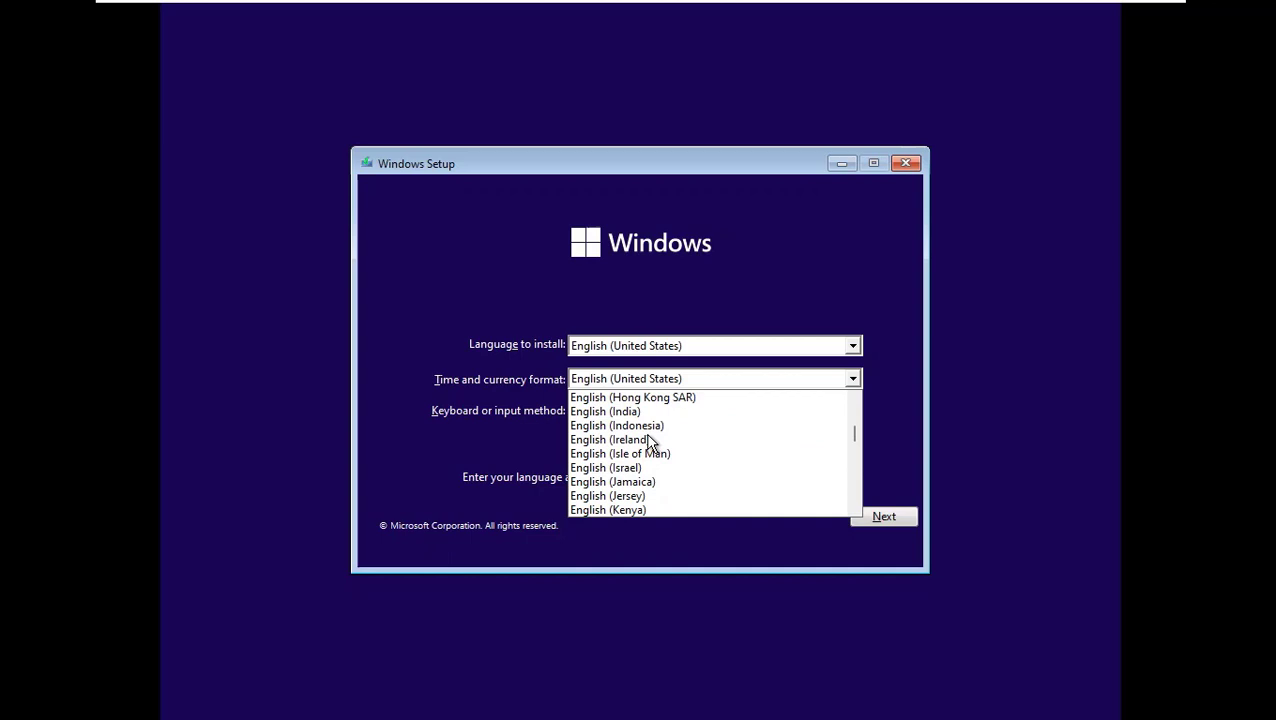
pyautogui.click(617, 412)
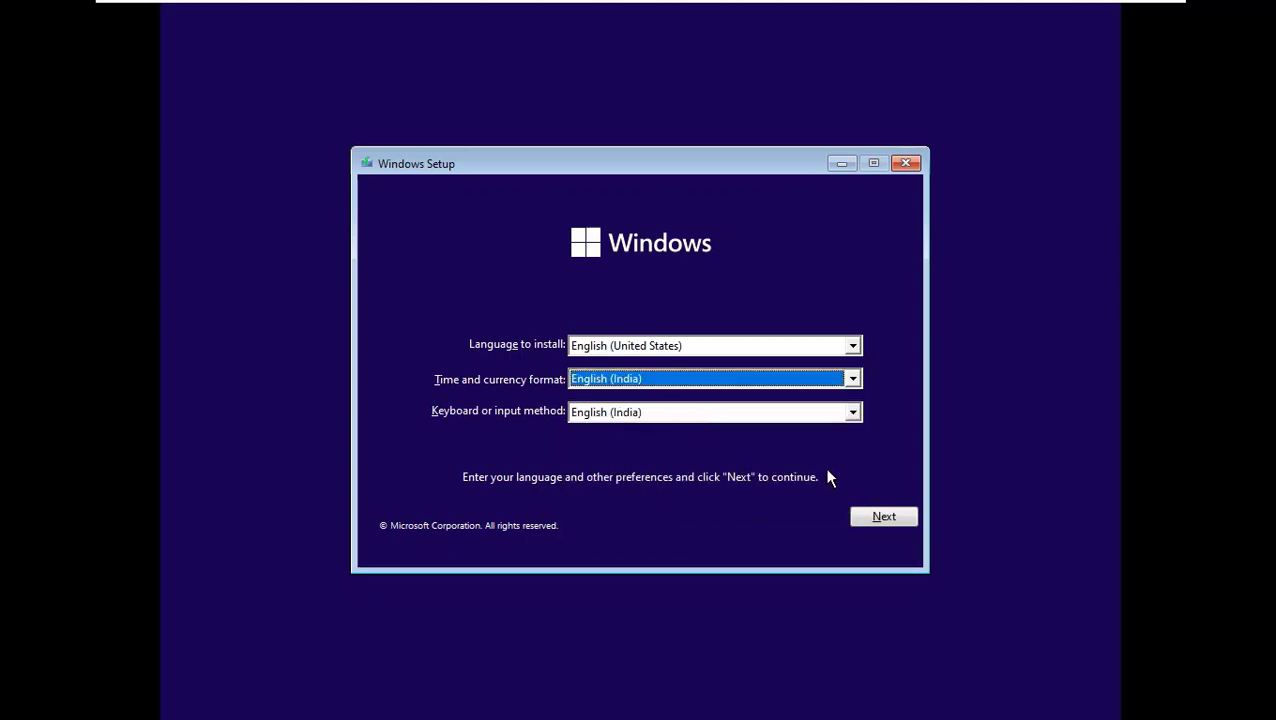
pyautogui.click(888, 517)
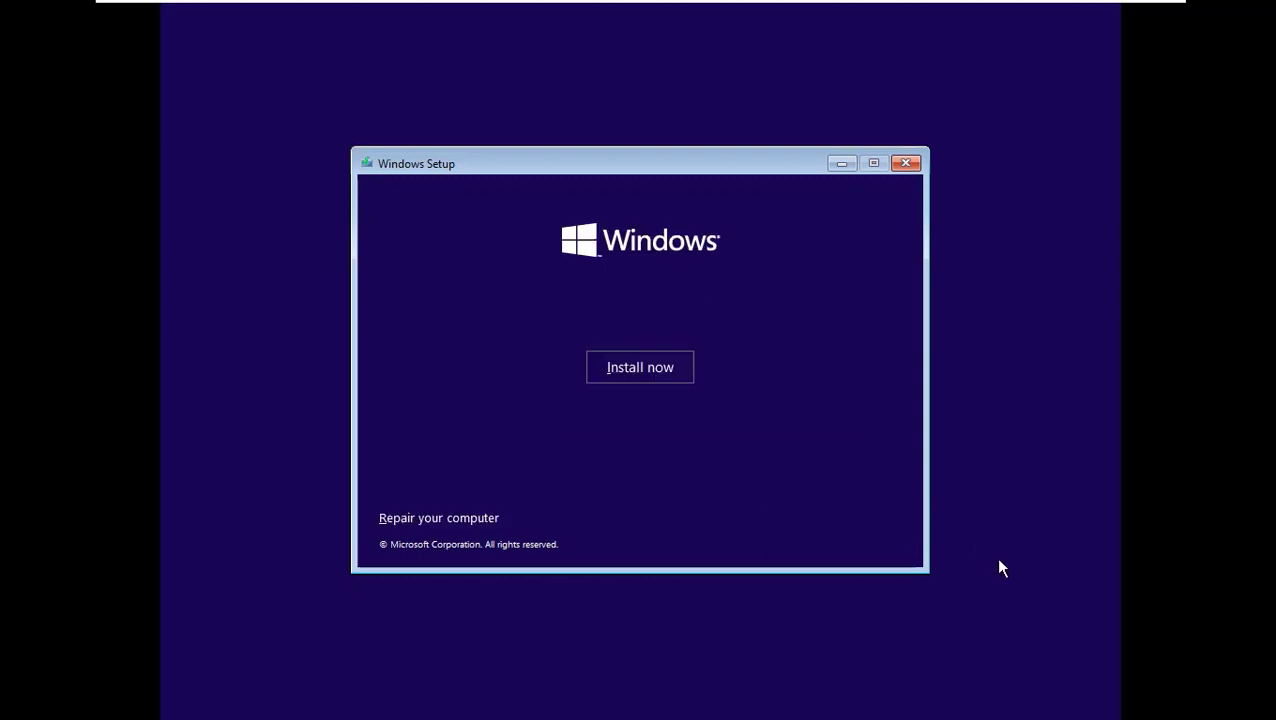
# Start the Windows installation without a product key and accept the Microsoft Software License Terms.
pyautogui.click(641, 369)
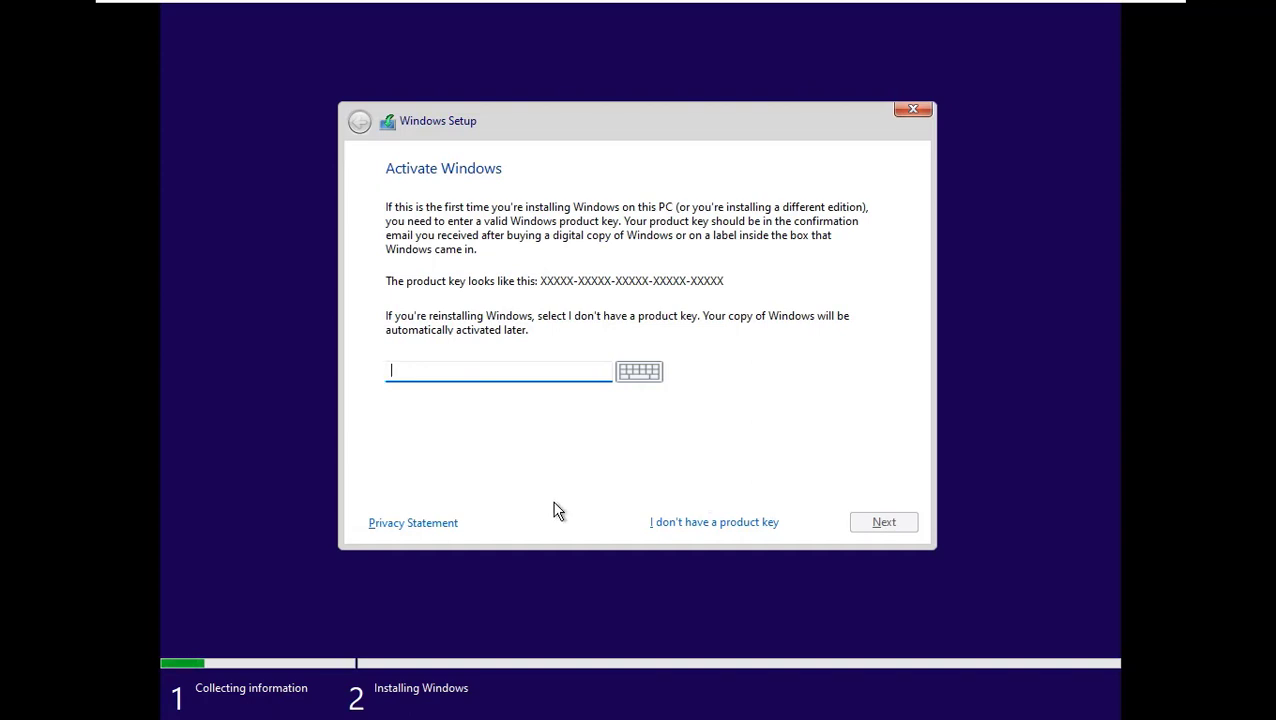
pyautogui.click(708, 522)
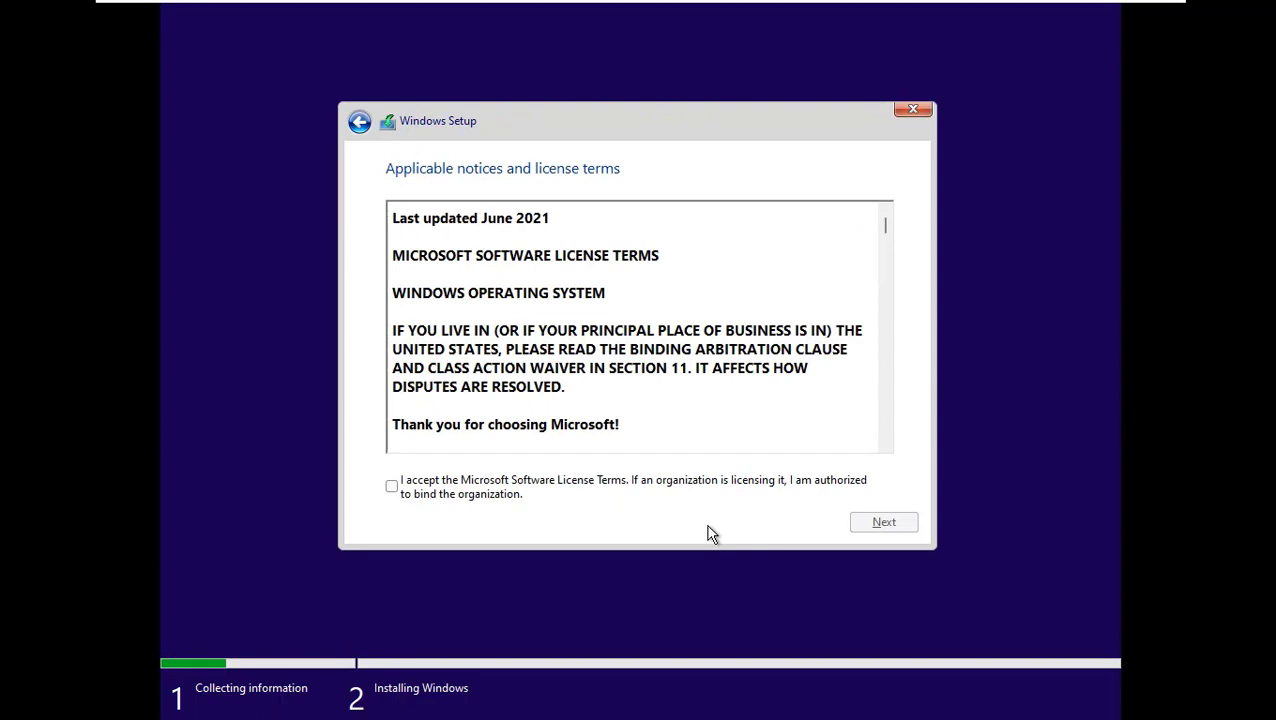
pyautogui.click(425, 482)
pyautogui.click(888, 524)
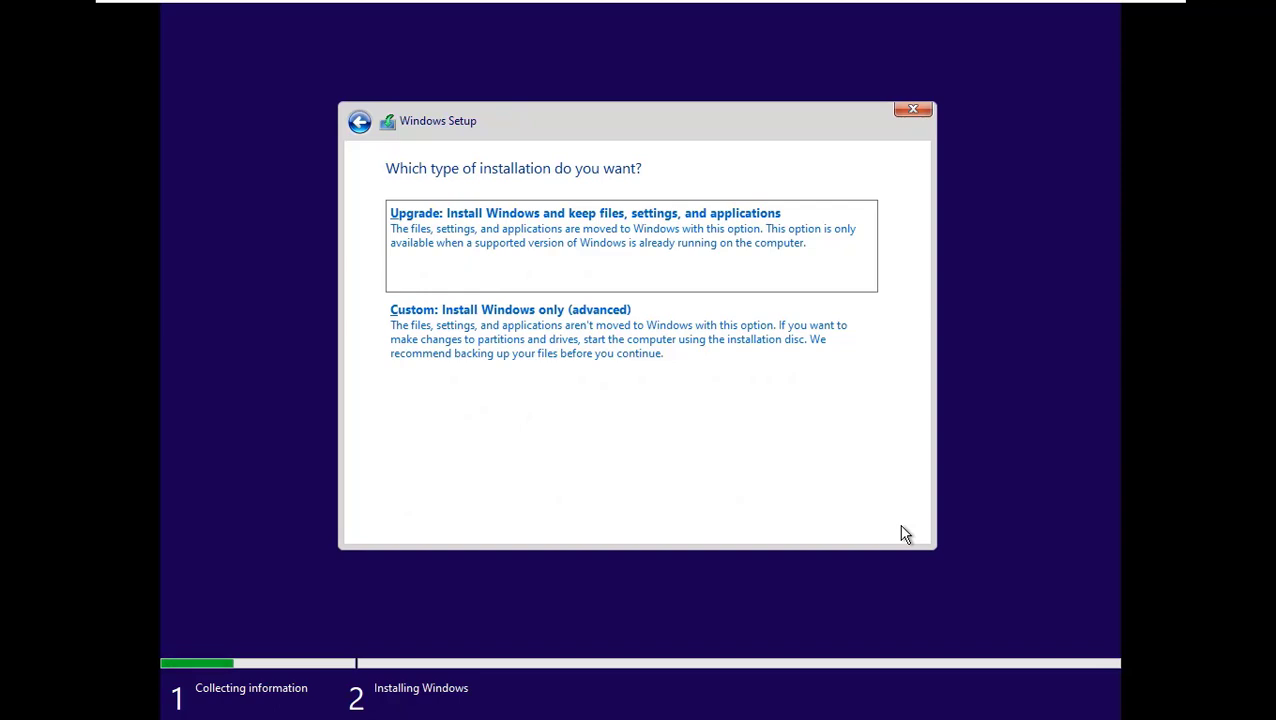
# Choose the custom installation and install Windows on Drive 0 Unallocated Space.
pyautogui.click(541, 344)
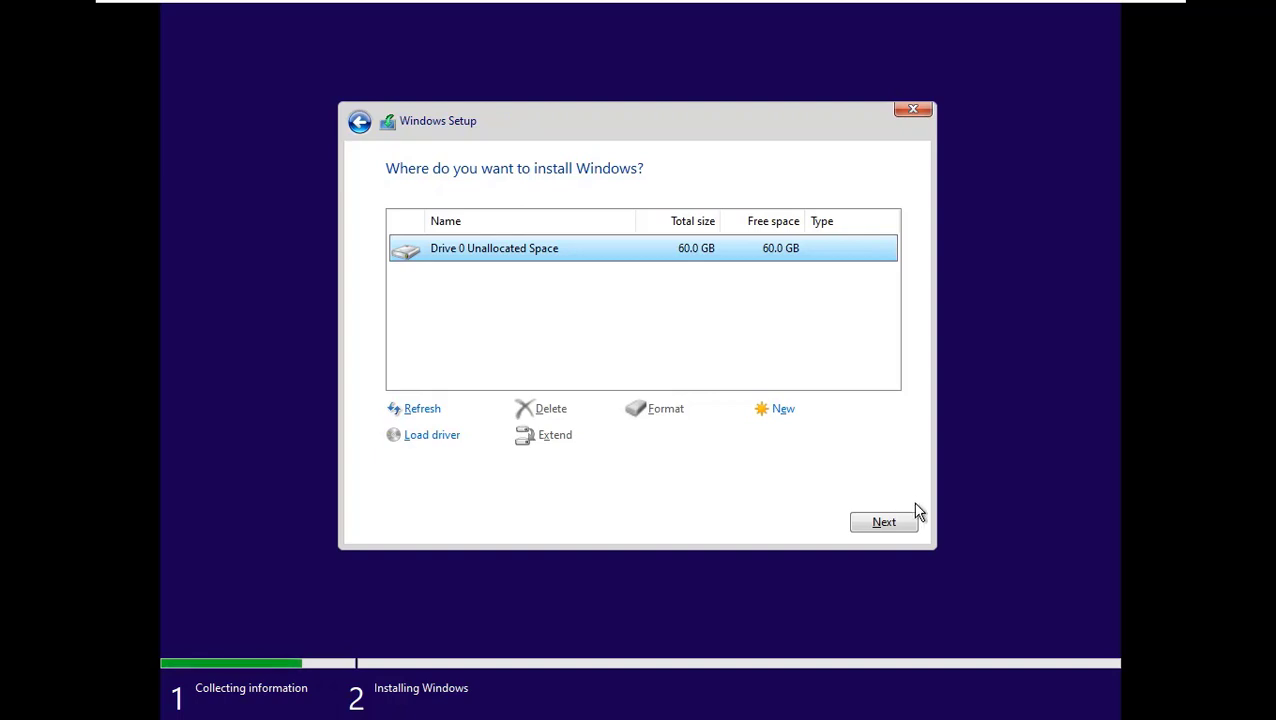
pyautogui.click(884, 523)
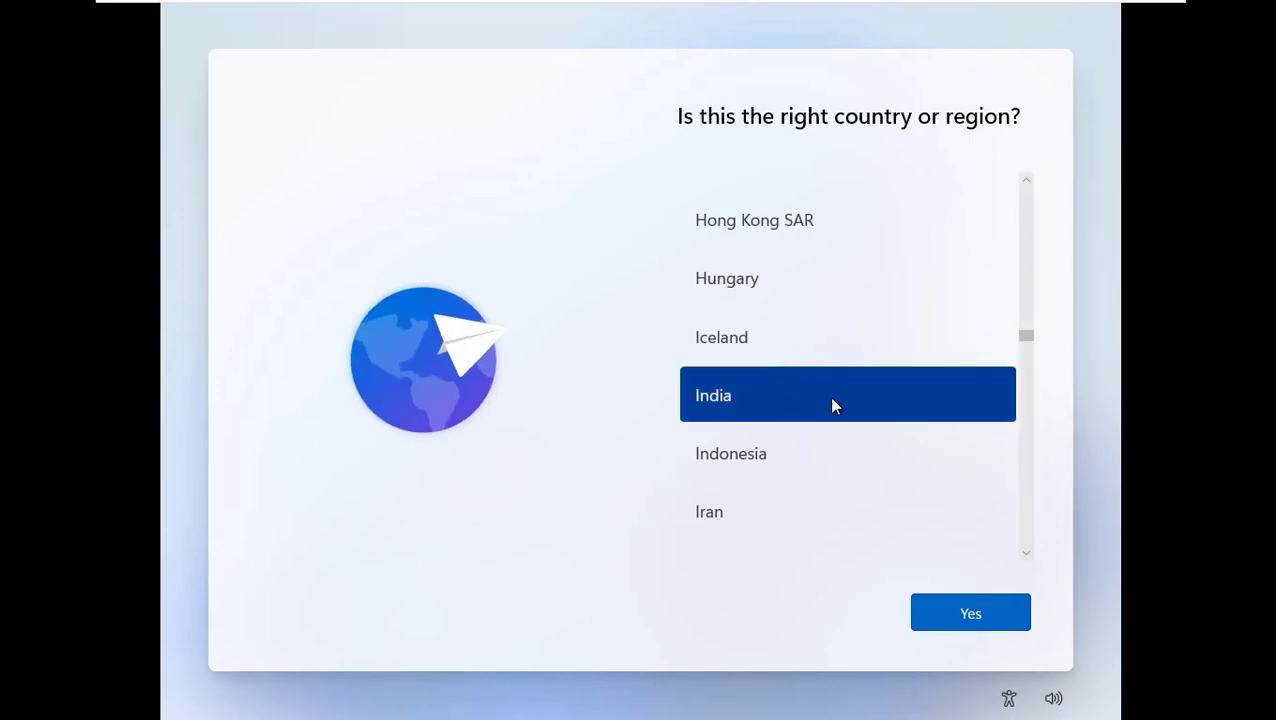
# Confirm India as the region and US as the keyboard layout, without adding a second layout.
pyautogui.click(967, 616)
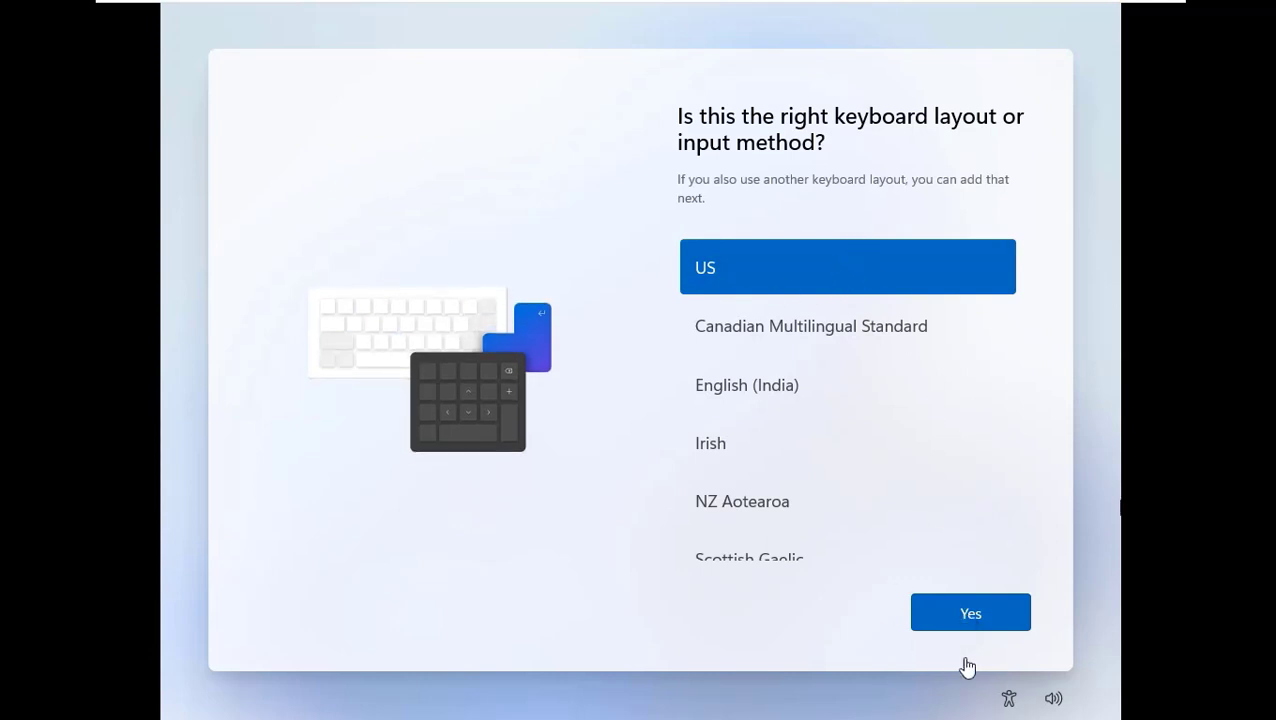
pyautogui.click(966, 612)
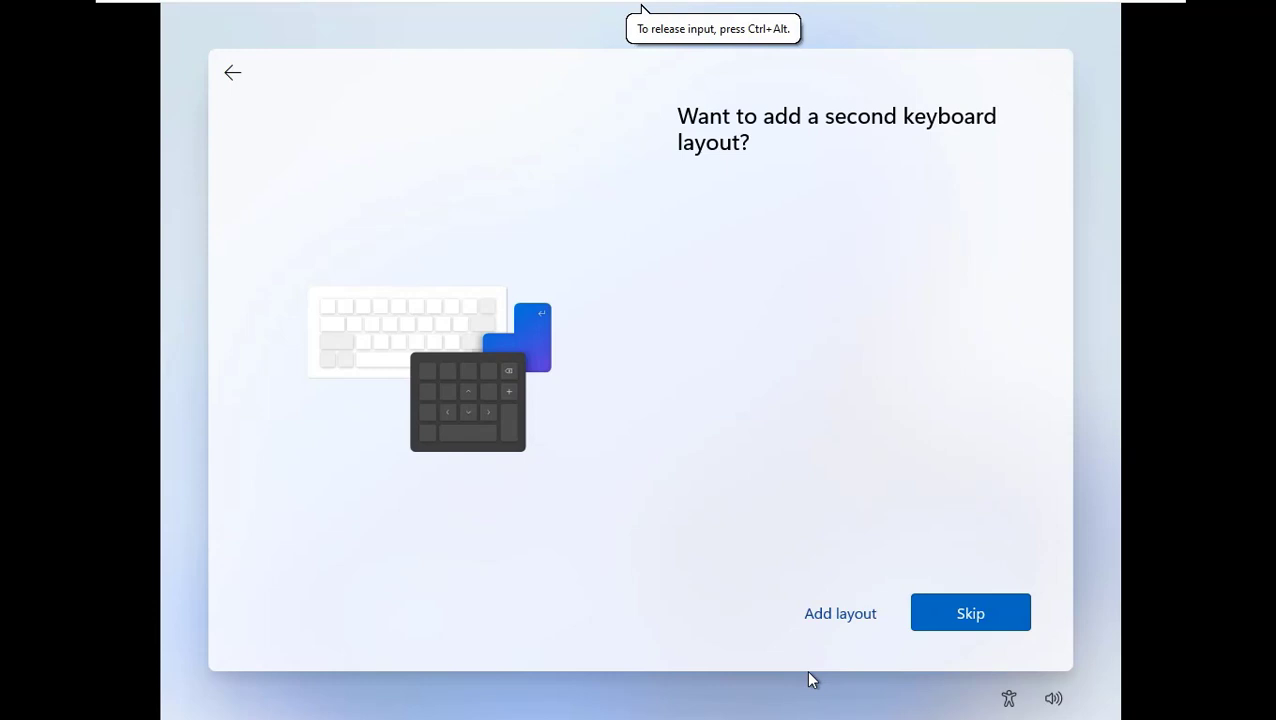
pyautogui.click(1003, 617)
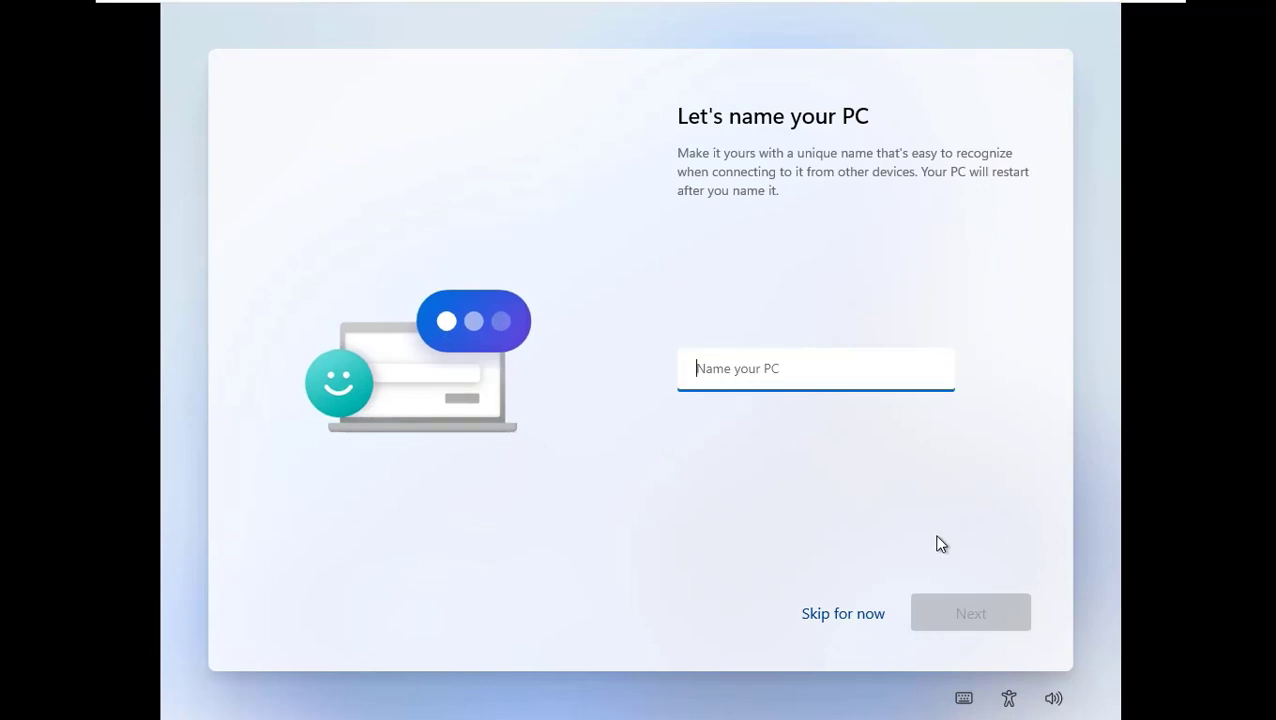
# Name the PC AnonTech-Tube and set up the device for personal use.
pyautogui.write('AnonTech-Tube')
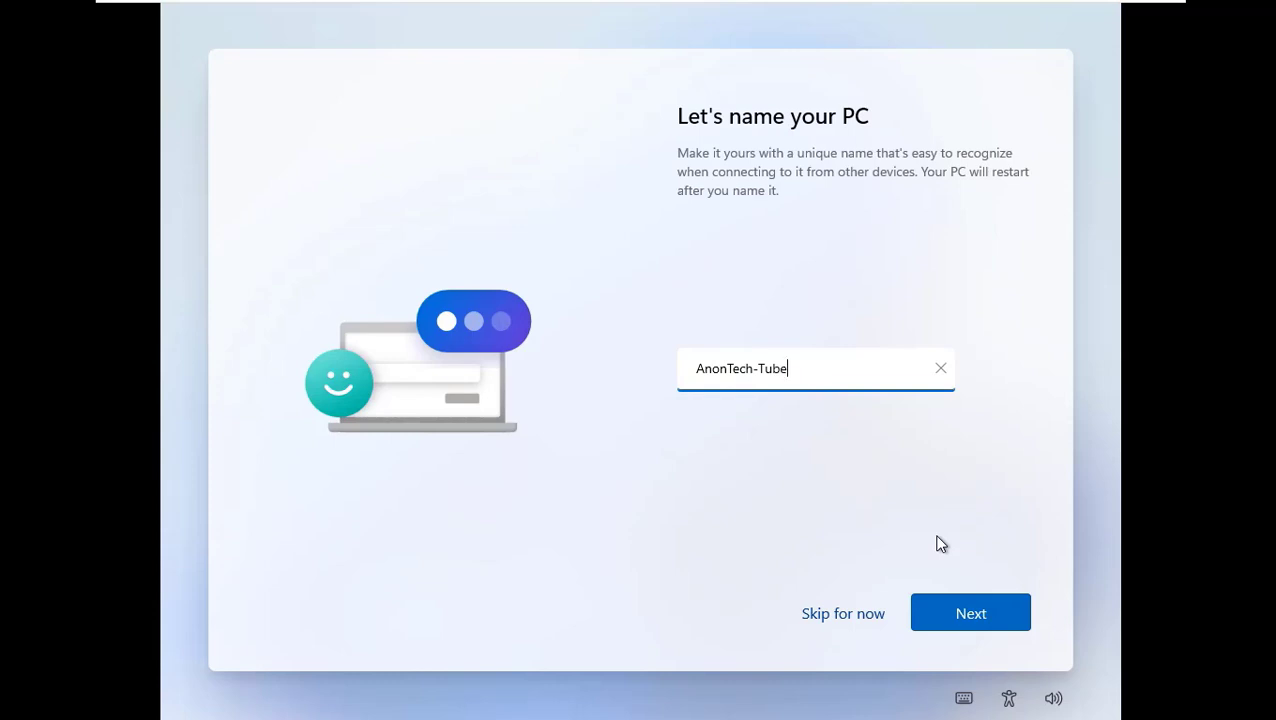
pyautogui.click(950, 620)
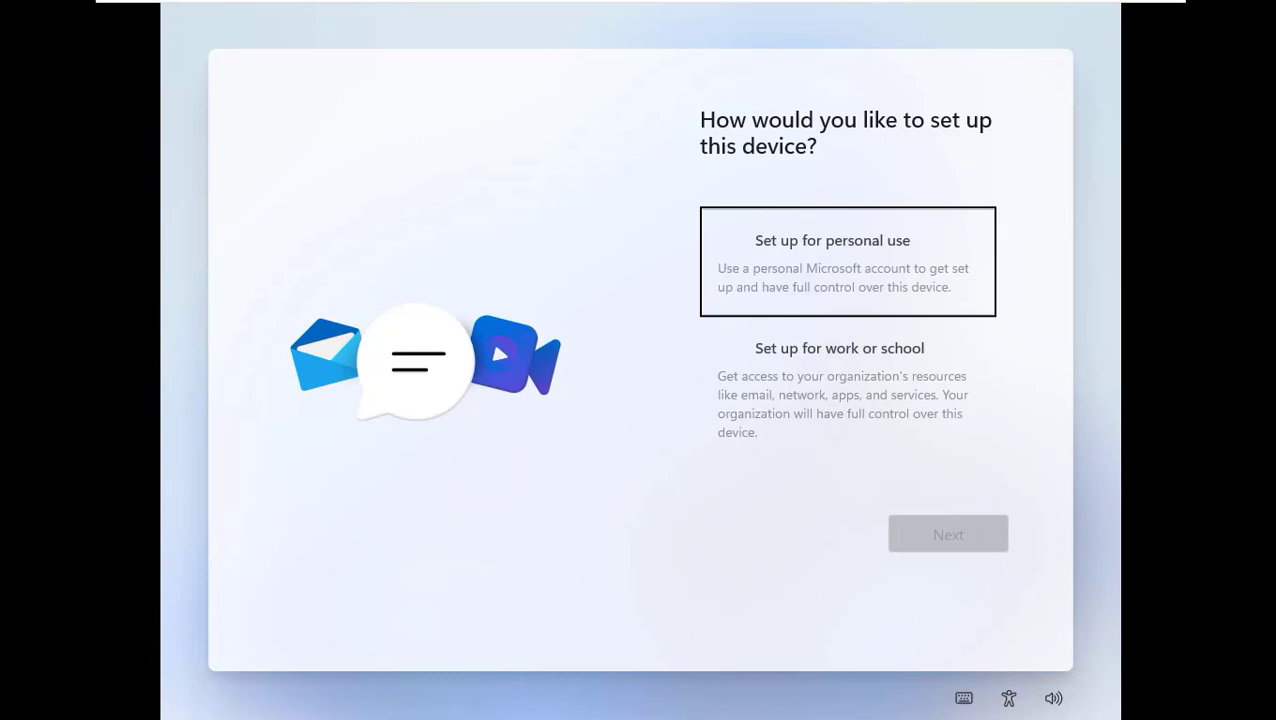
pyautogui.click(956, 541)
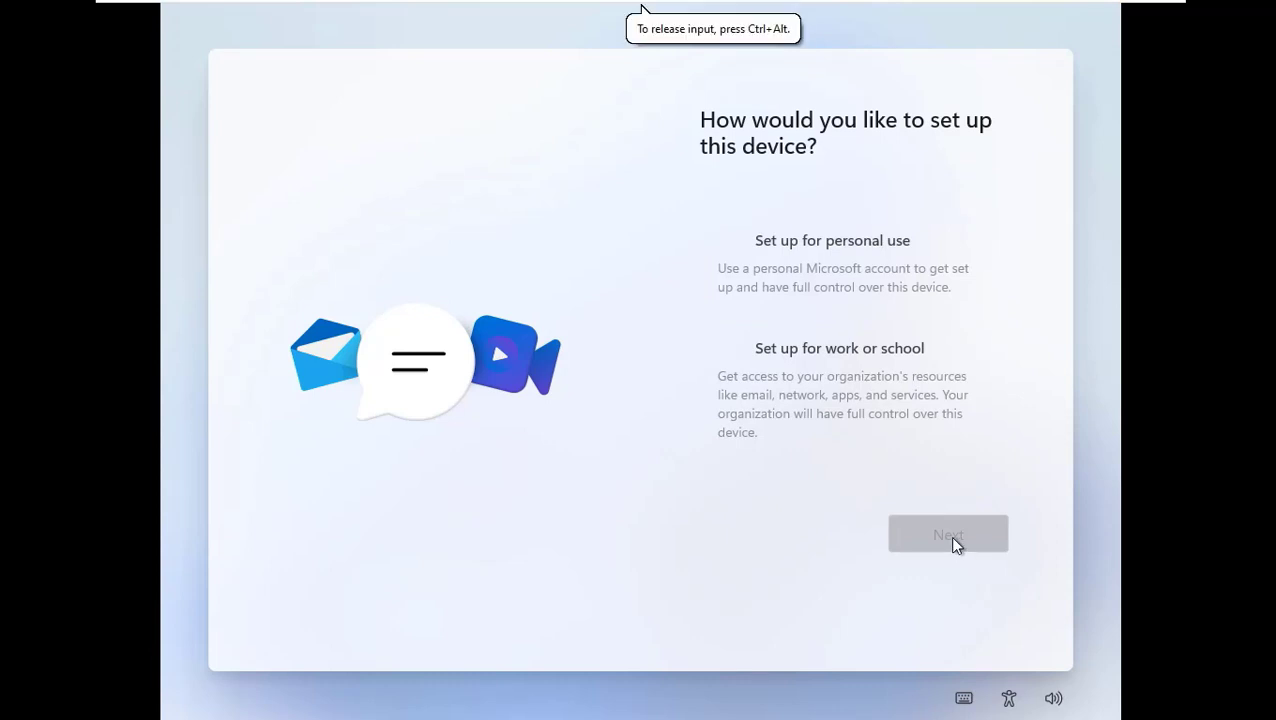
pyautogui.click(817, 258)
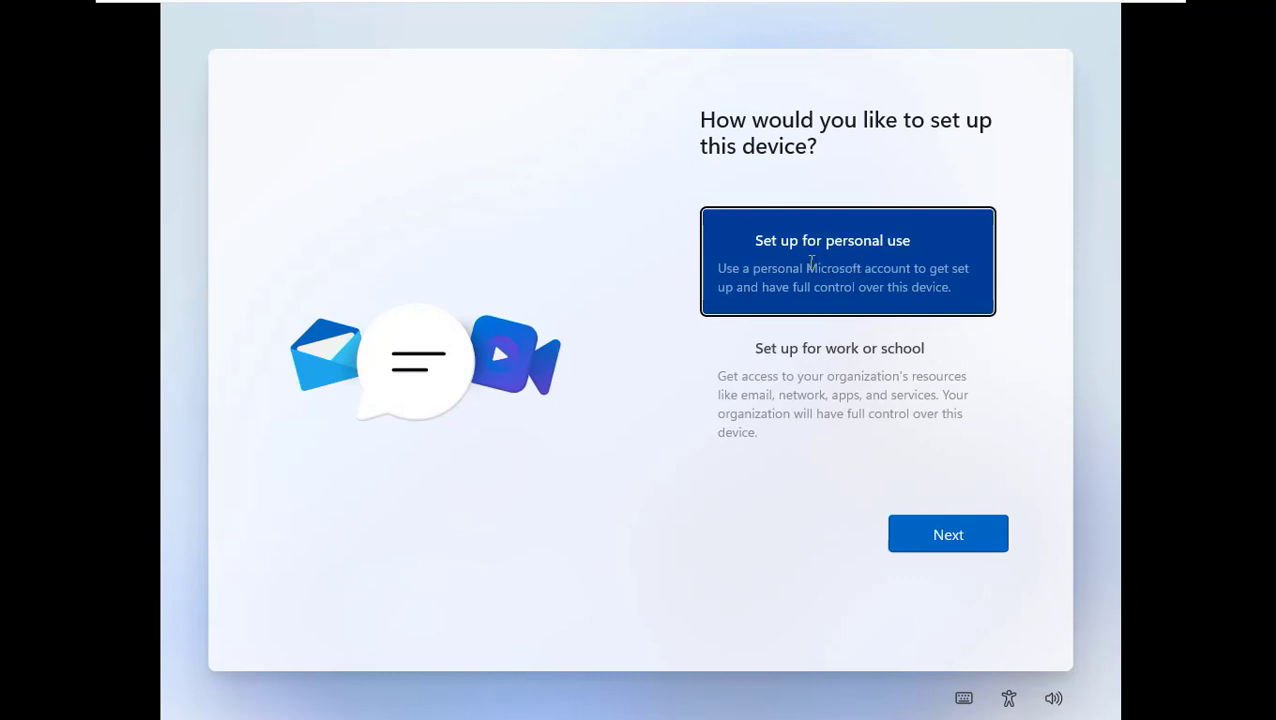
pyautogui.click(960, 546)
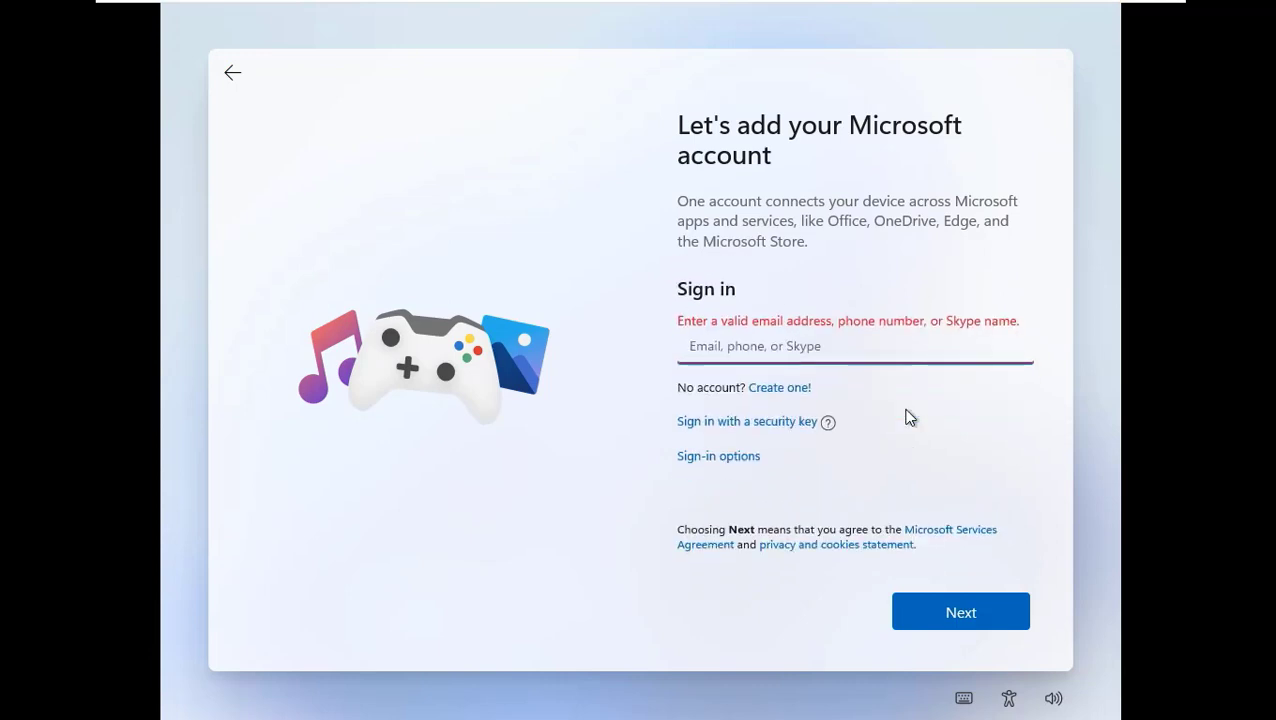
# Choose an offline account in the sign-in options and decline signing in with a Microsoft account.
pyautogui.click(745, 460)
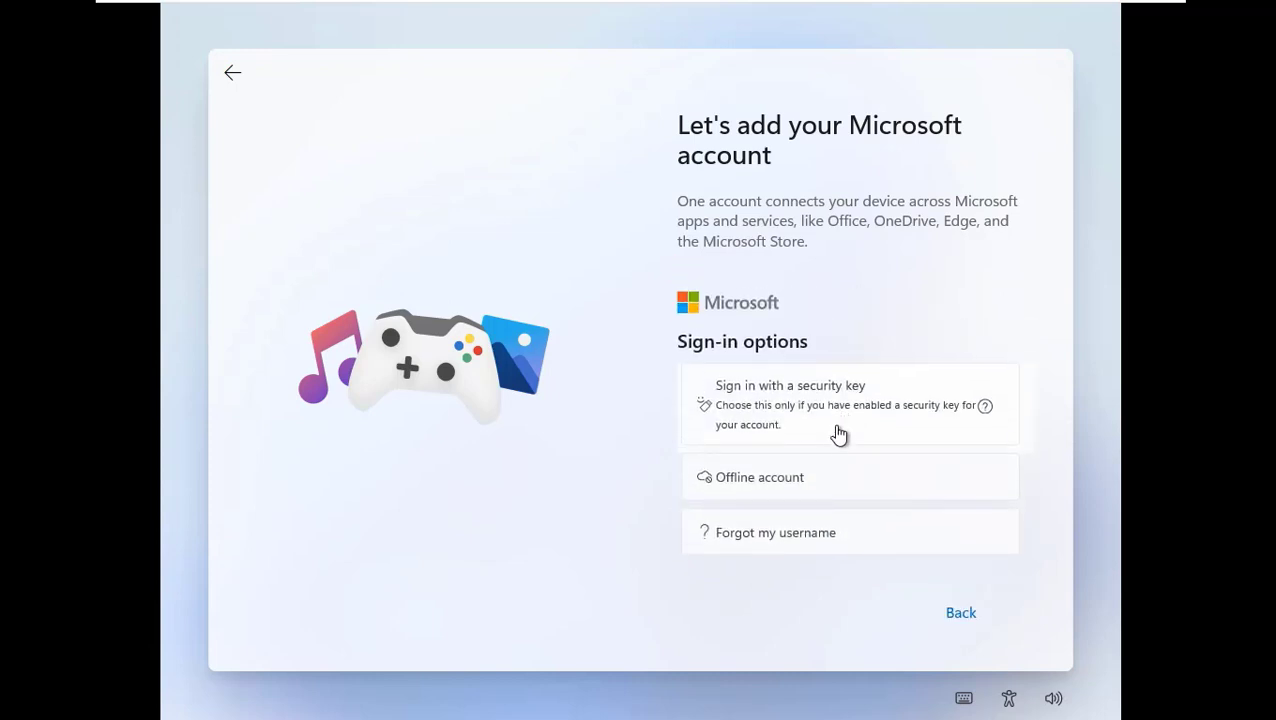
pyautogui.click(807, 444)
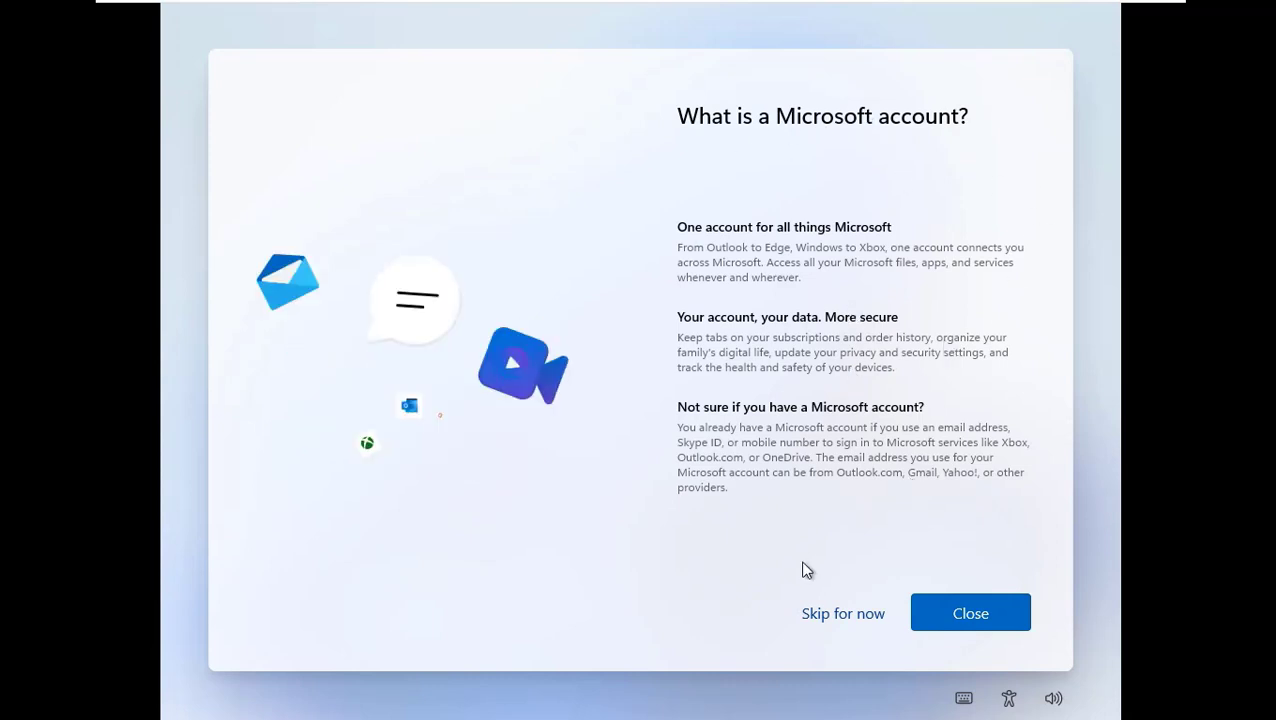
pyautogui.click(826, 618)
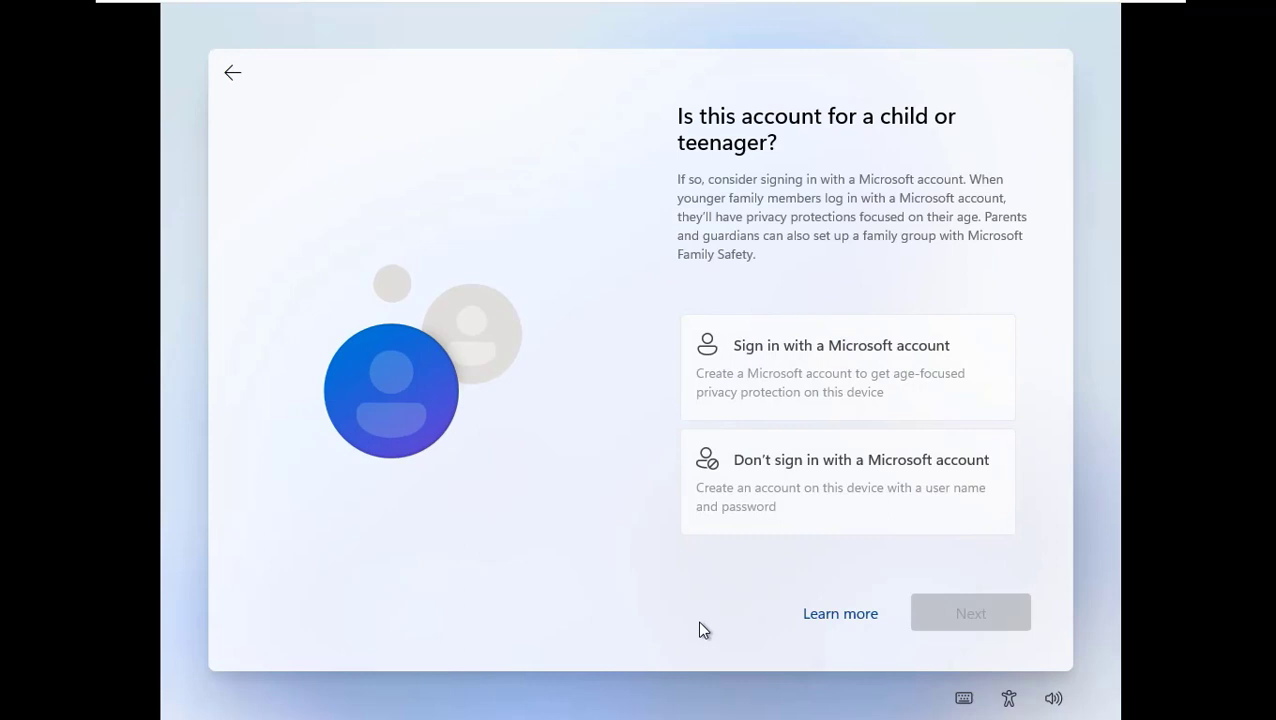
pyautogui.click(906, 474)
pyautogui.click(990, 612)
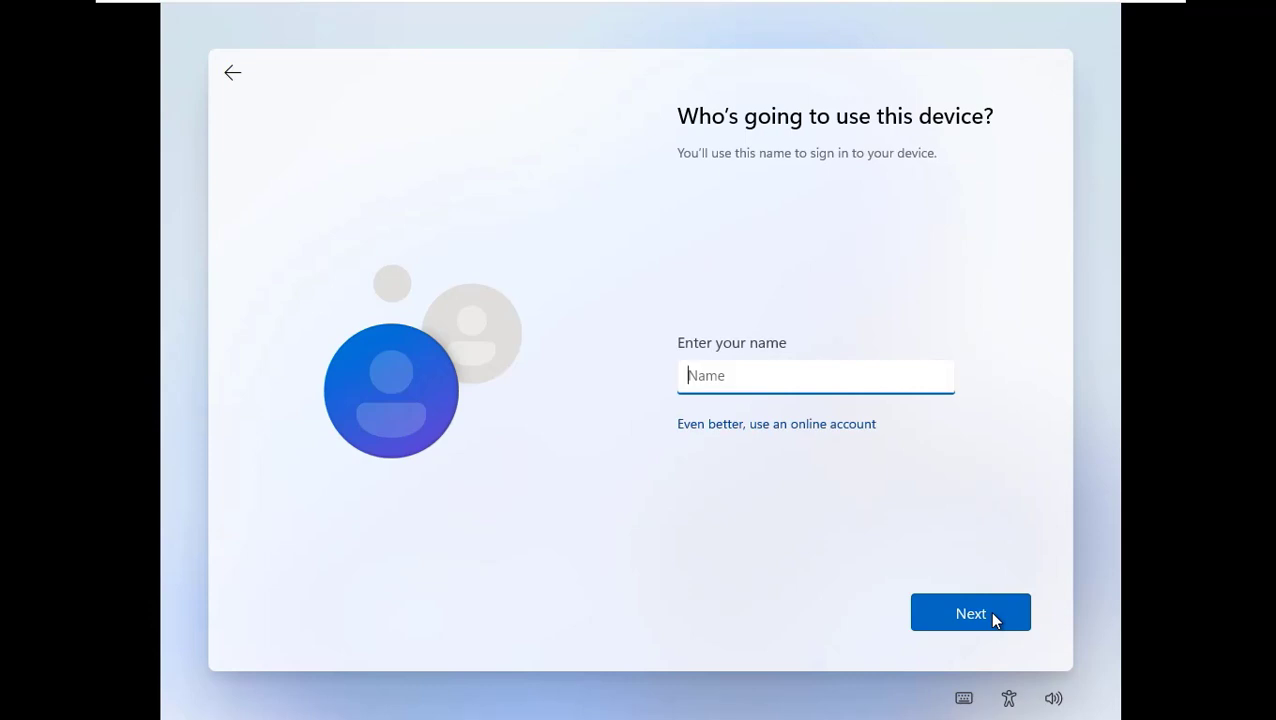
# Create the local user AnonTechTube and continue with the password left blank.
pyautogui.write('AnonTech-Tube')
pyautogui.click(992, 614)
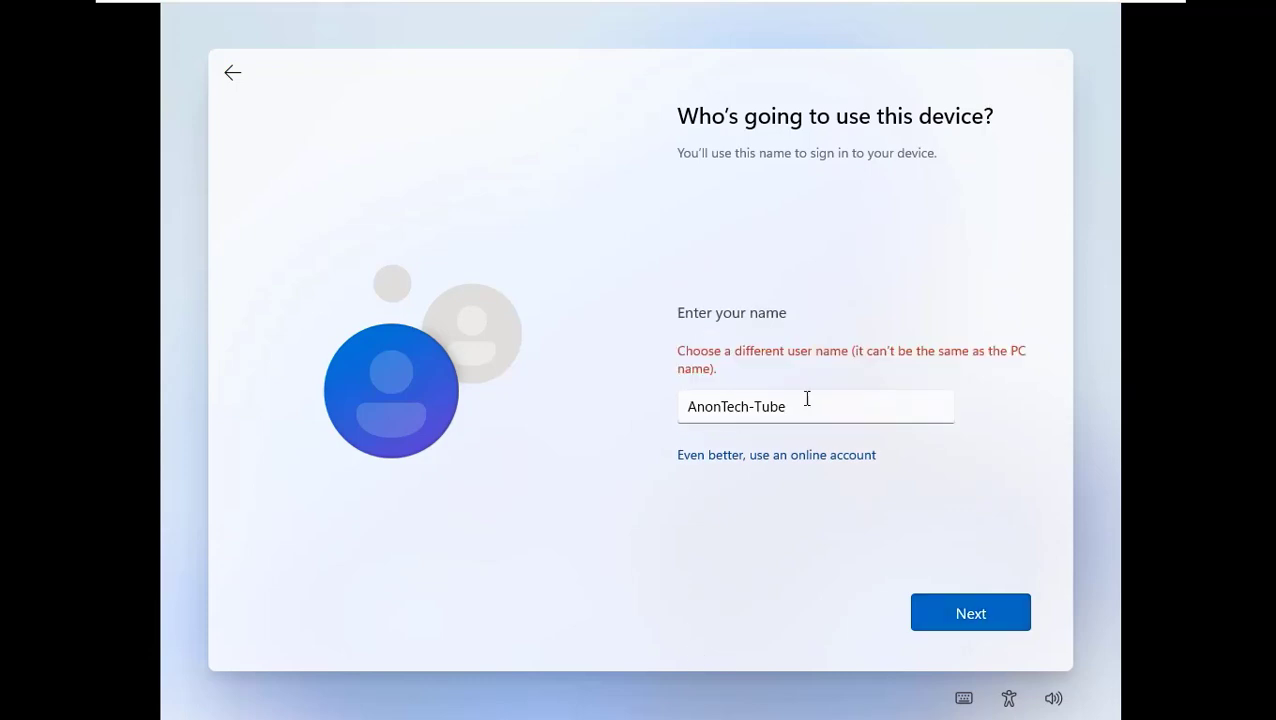
pyautogui.click(821, 402)
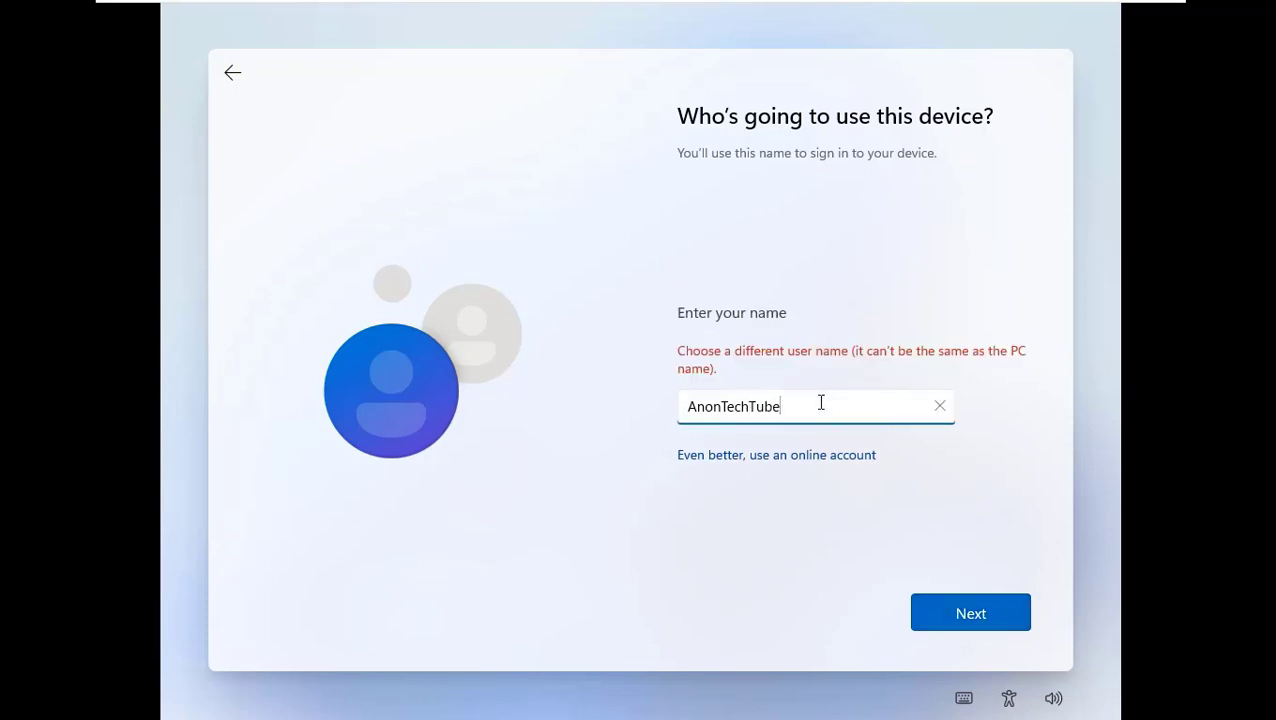
pyautogui.click(959, 627)
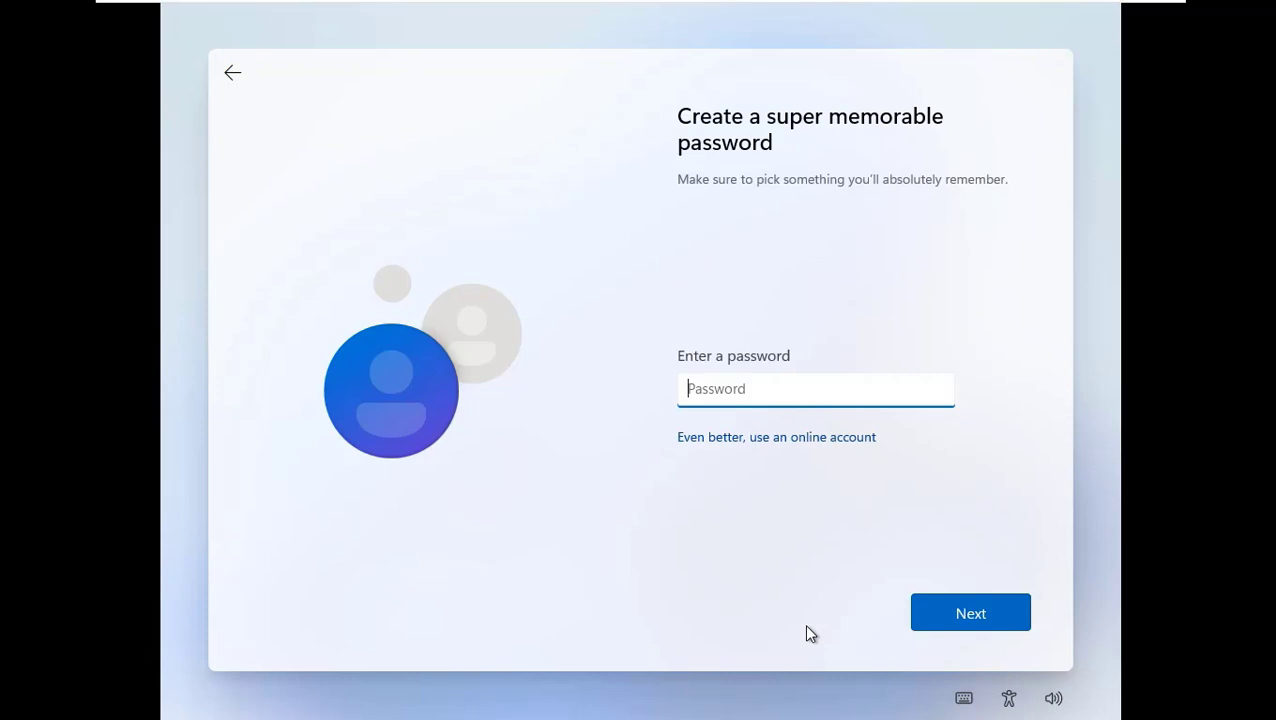
pyautogui.click(944, 614)
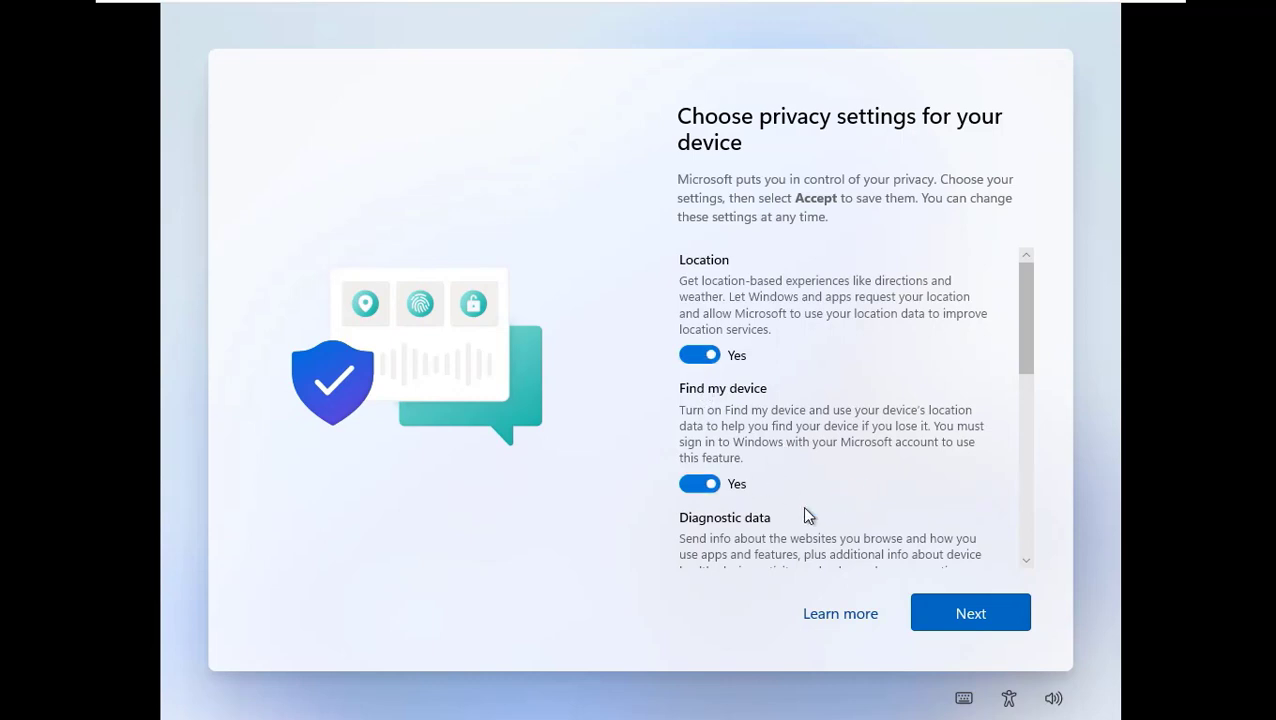
# Review the device privacy settings and accept them with their default choices.
pyautogui.scroll(-3, 869, 547)
pyautogui.scroll(-6, 919, 549)
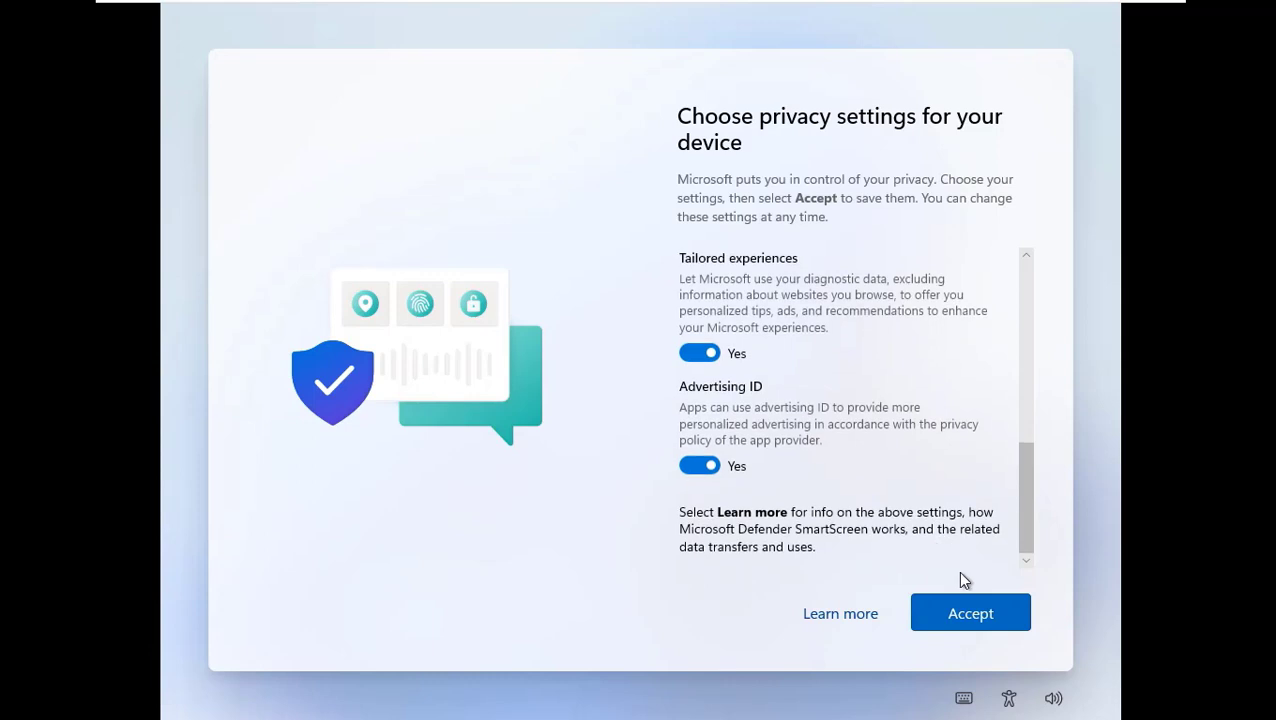
pyautogui.click(970, 604)
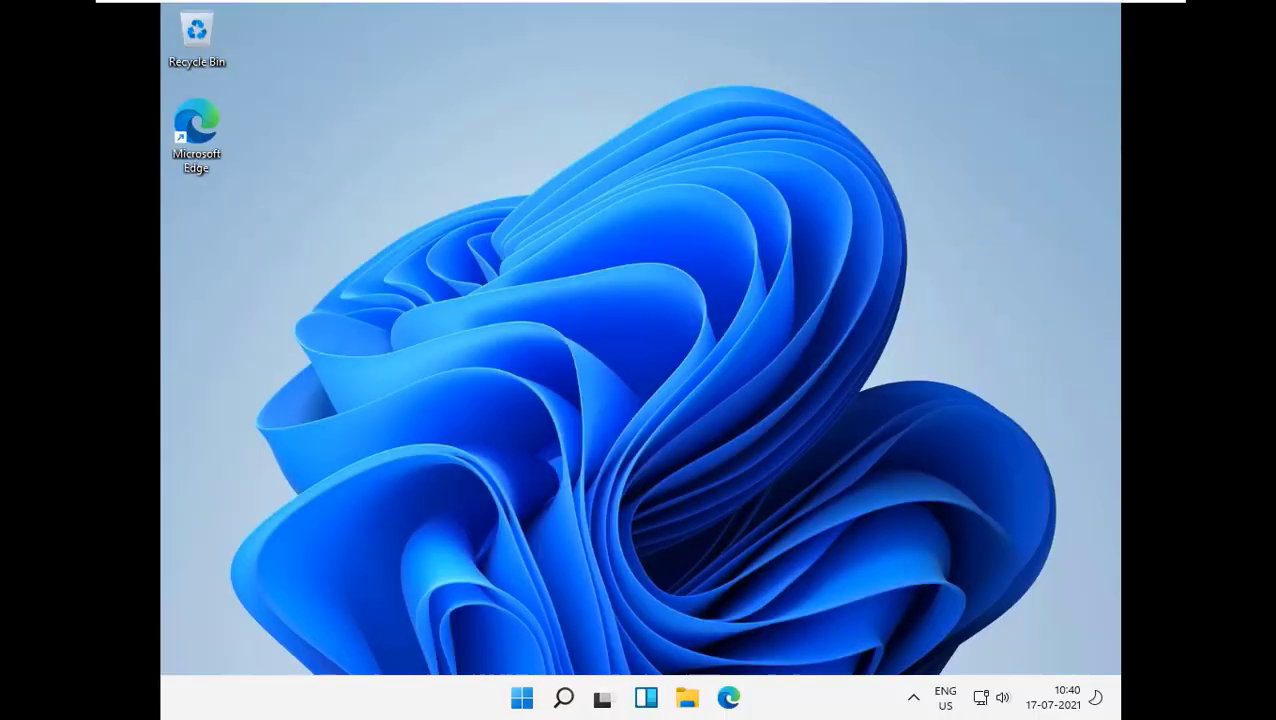
# Look through the Start menu and search on the new Windows 11 desktop, and open File Explorer.
pyautogui.press('super')
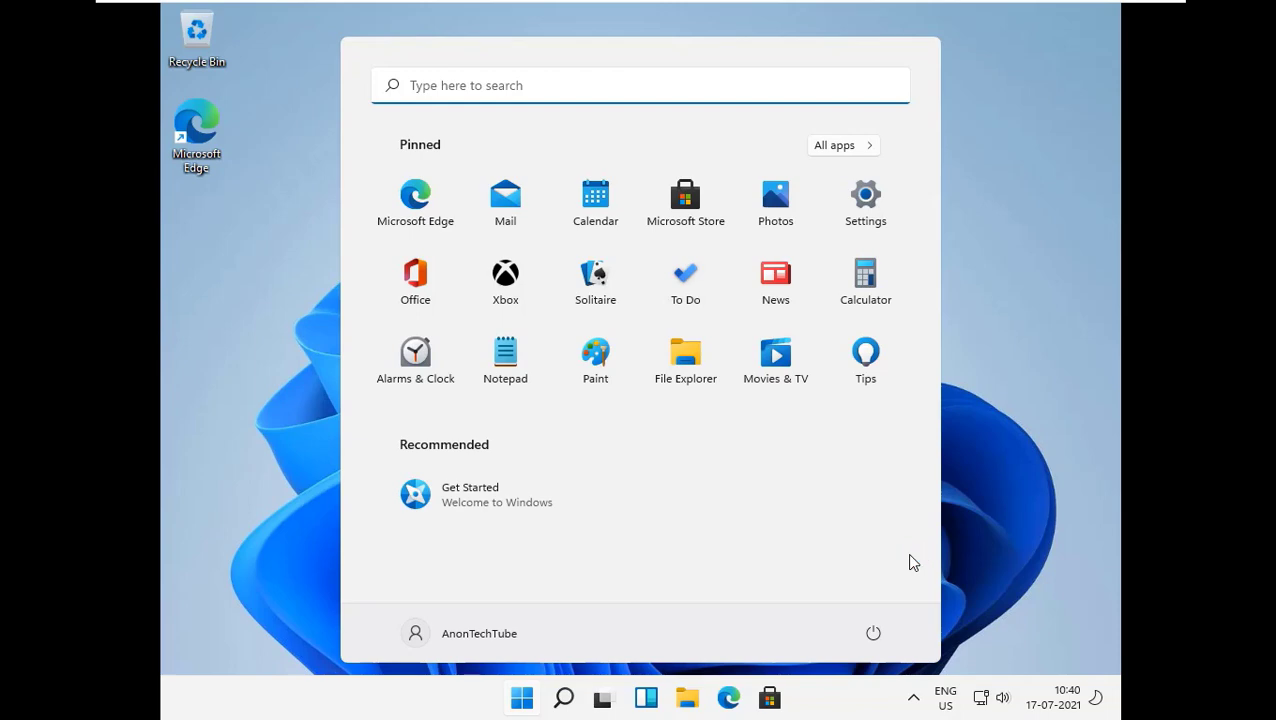
pyautogui.click(522, 698)
pyautogui.click(567, 682)
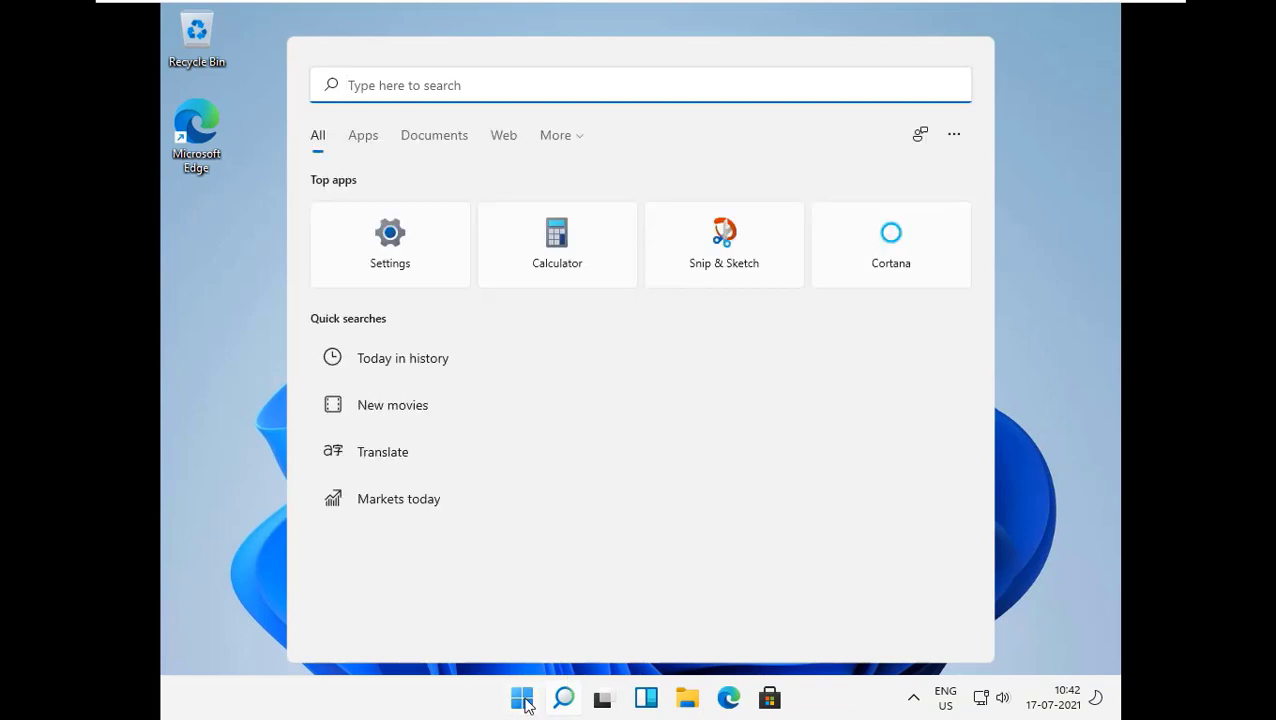
pyautogui.click(525, 700)
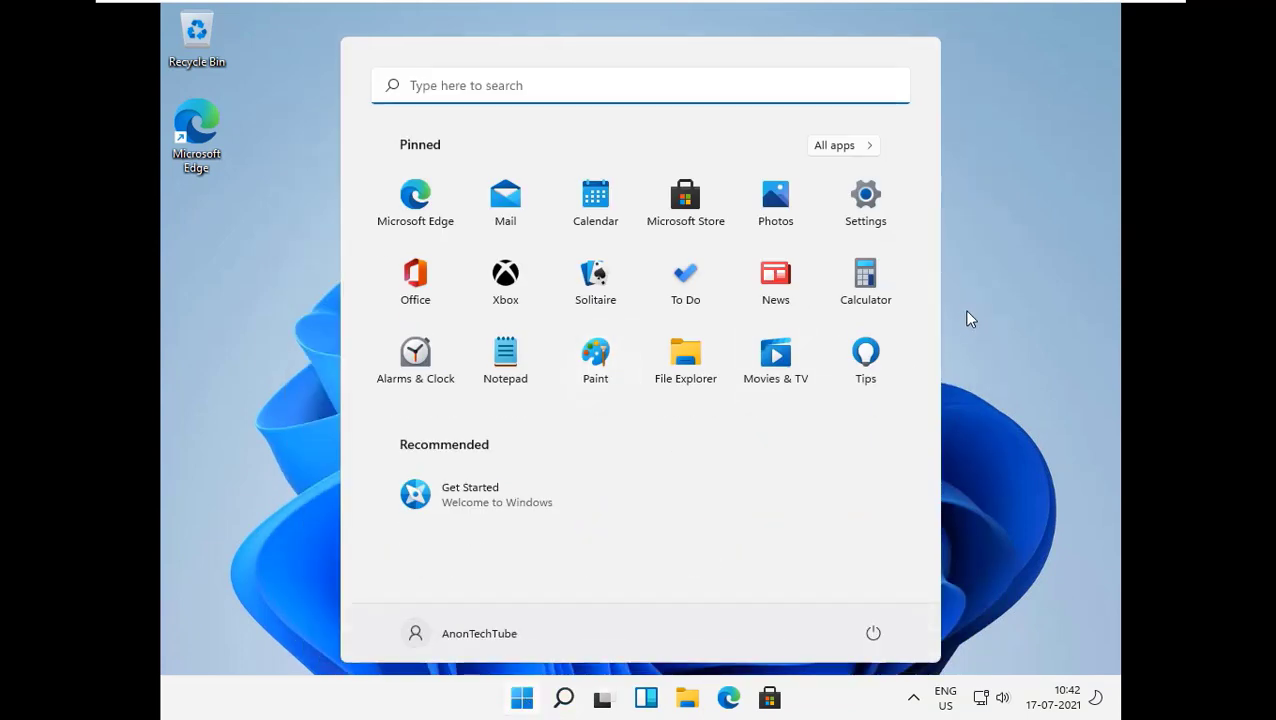
pyautogui.click(966, 311)
pyautogui.click(682, 684)
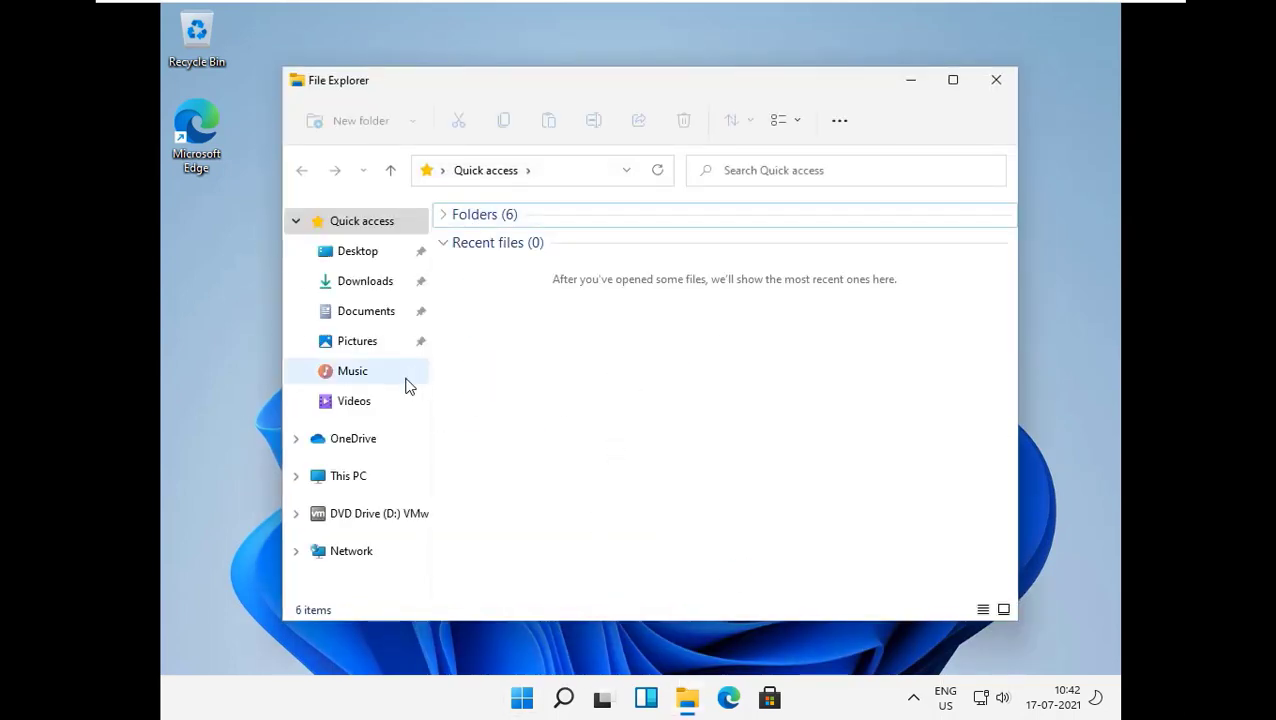
# Open the properties of This PC and examine the edition, version and OS build in the Windows specifications.
pyautogui.click(348, 476)
pyautogui.rightClick(655, 545)
pyautogui.click(712, 490)
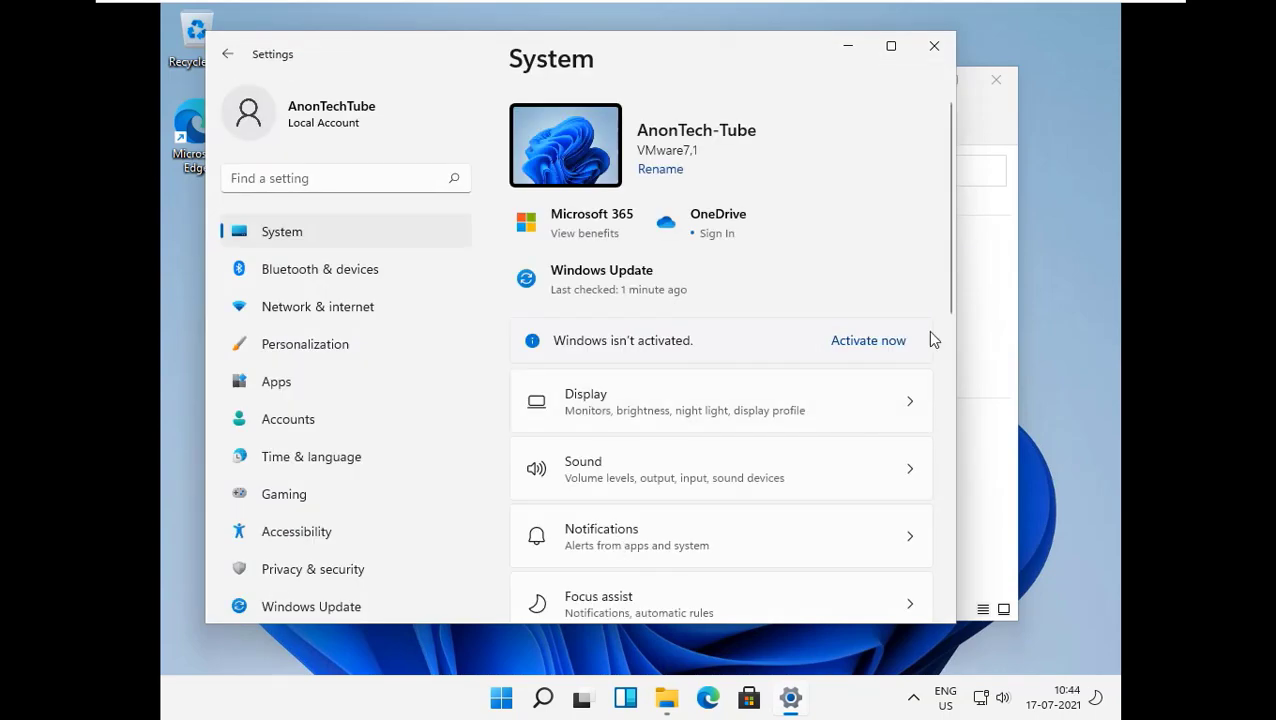
pyautogui.scroll(-5, 815, 302)
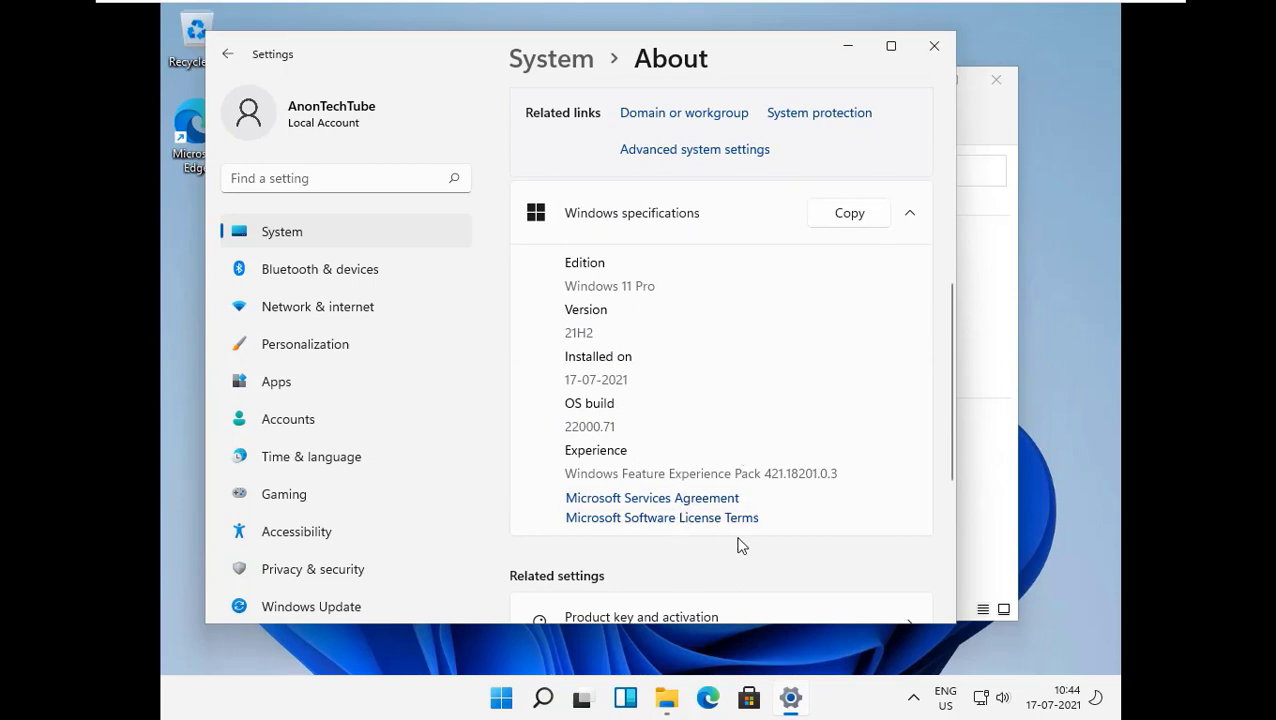
pyautogui.scroll(-5, 806, 558)
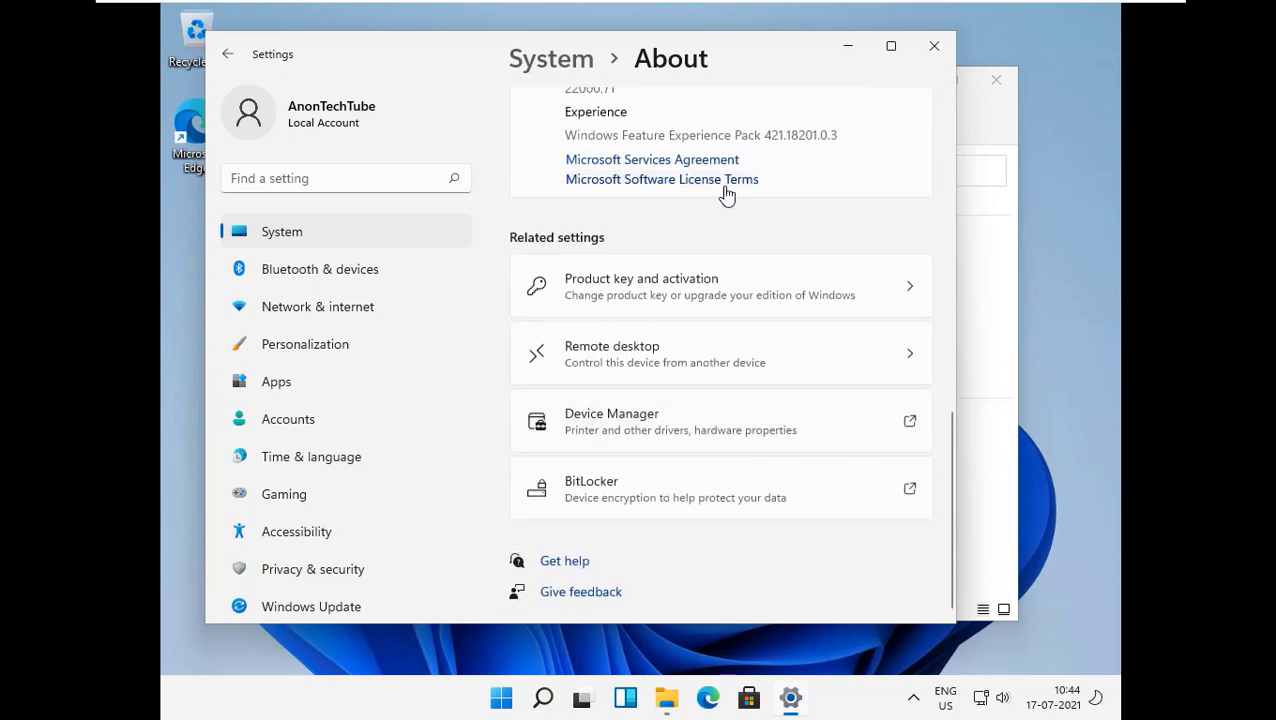
pyautogui.scroll(3, 728, 193)
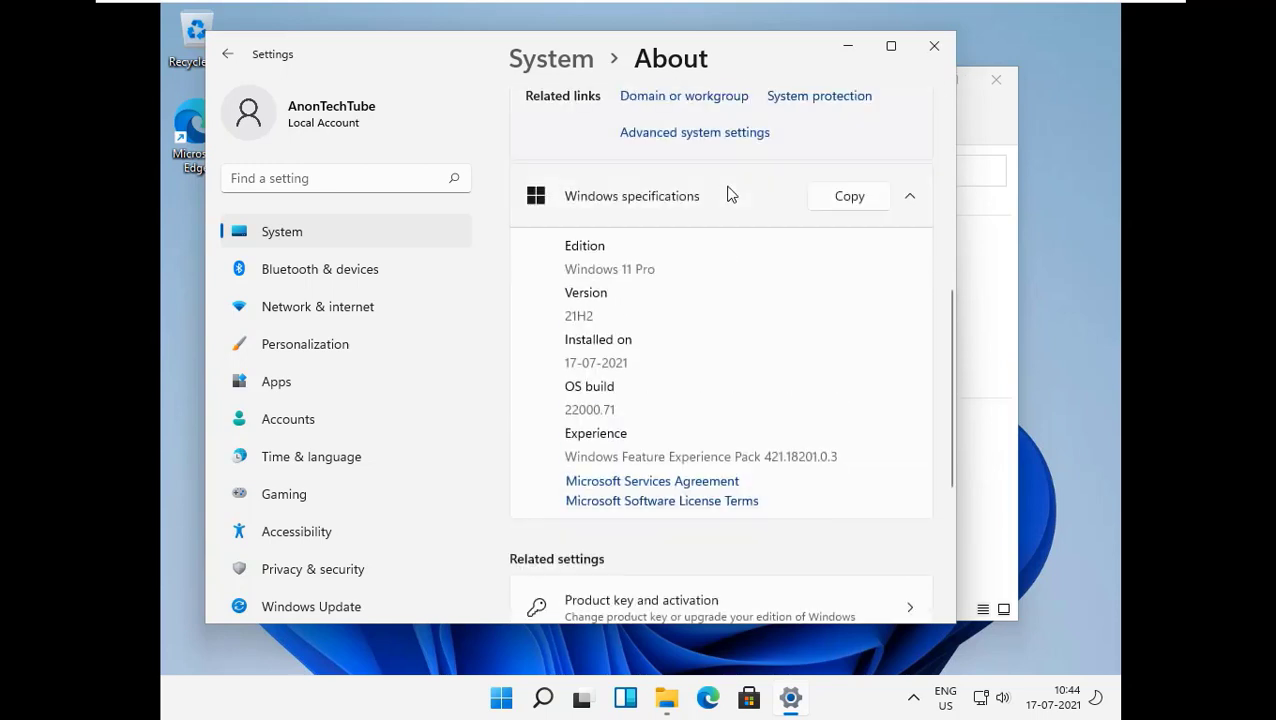
pyautogui.click(934, 46)
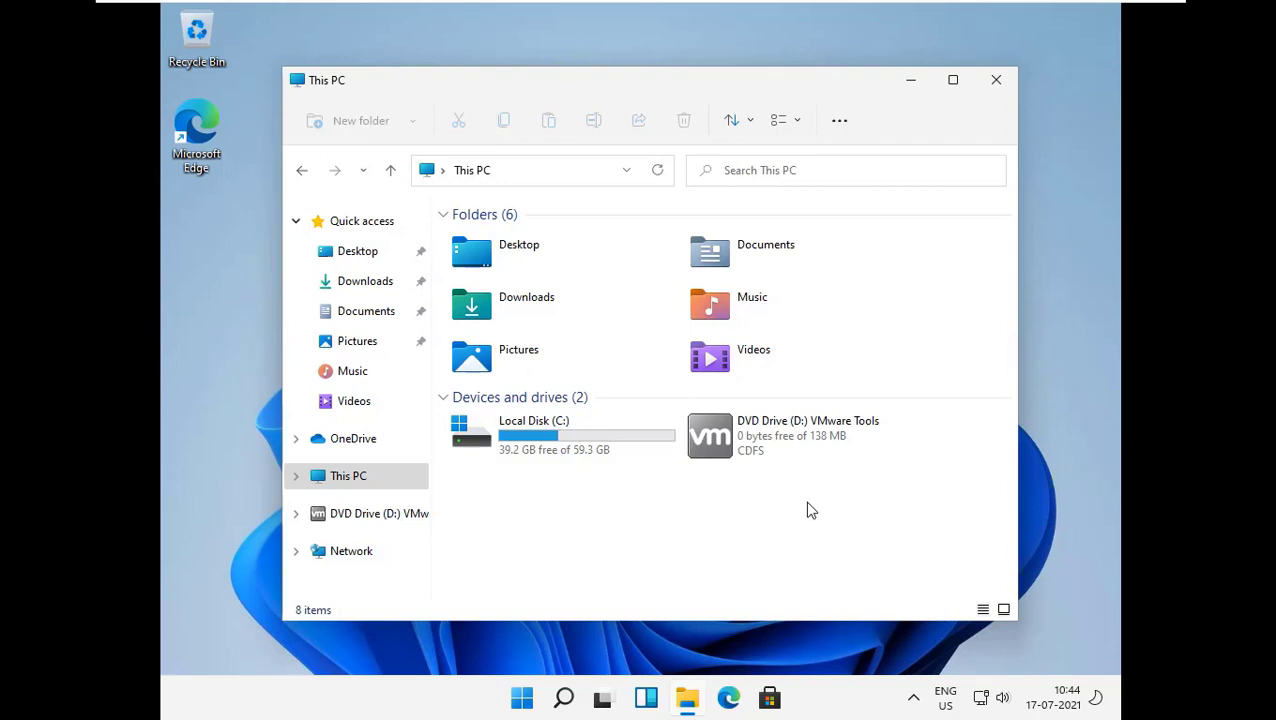
# Open the VMware Tools DVD drive (D:), run the setup64 installer and allow it to make changes.
pyautogui.click(777, 434)
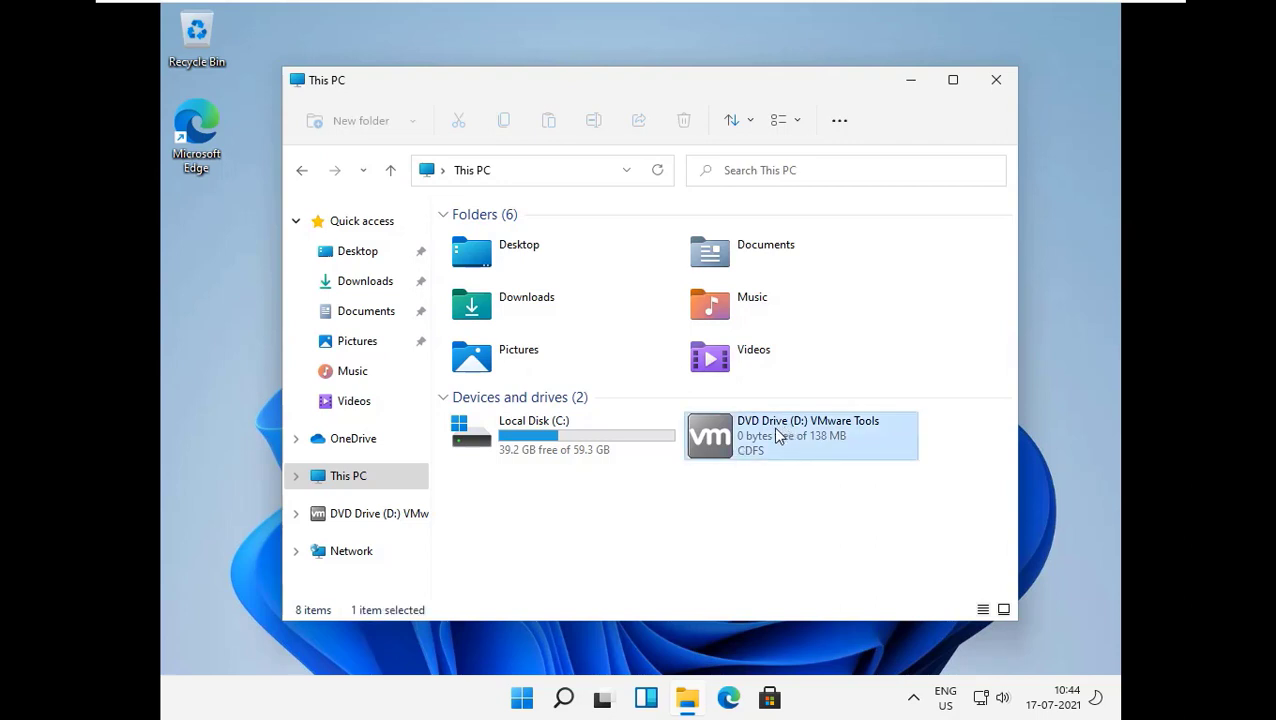
pyautogui.doubleClick(777, 437)
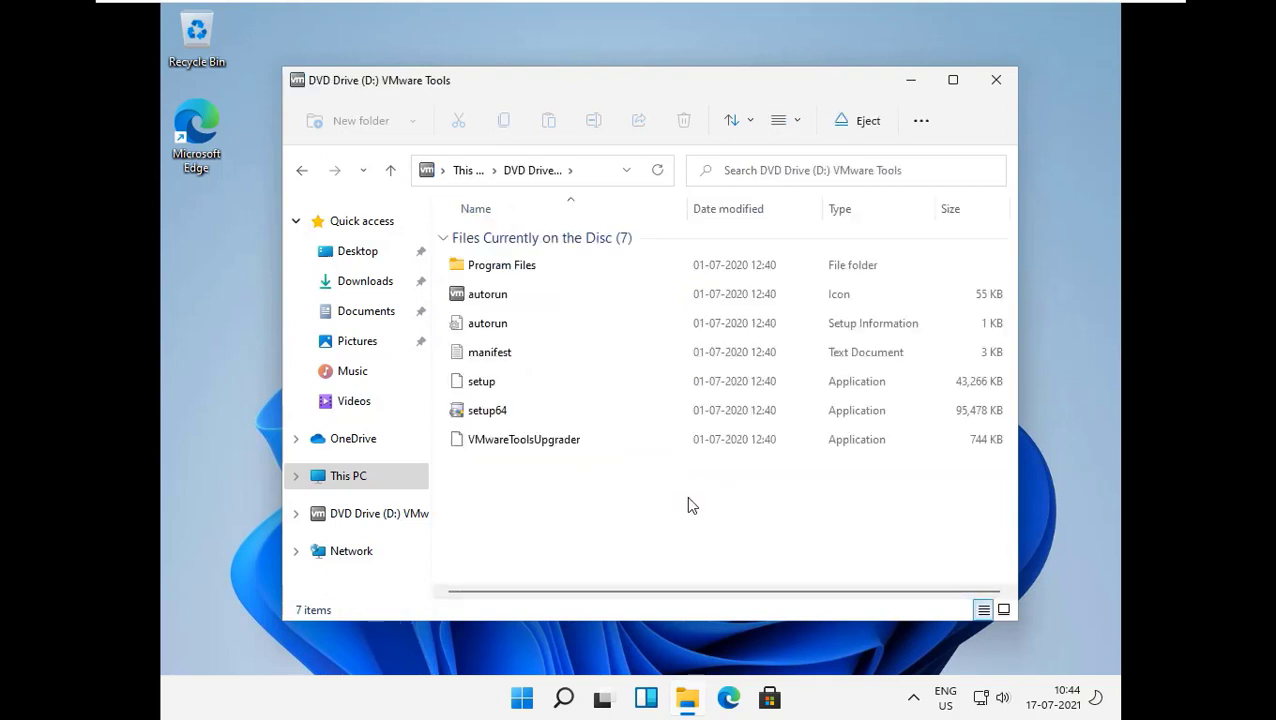
pyautogui.click(566, 414)
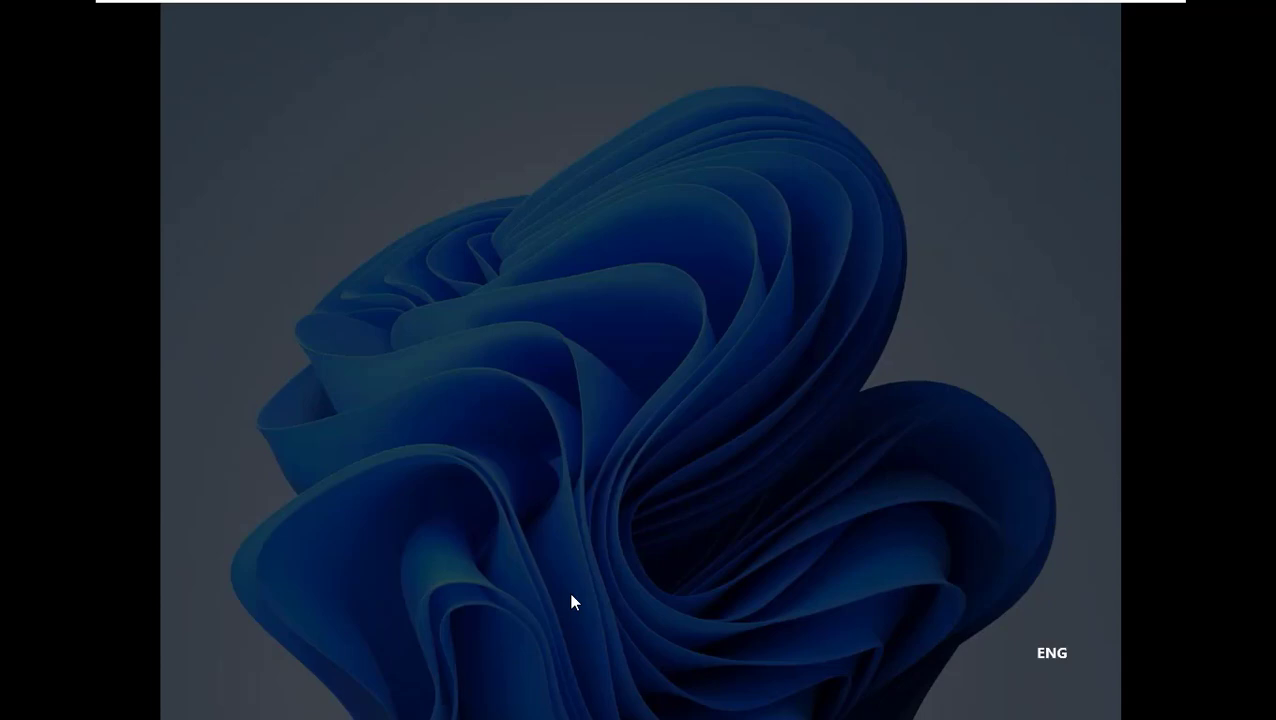
pyautogui.click(550, 500)
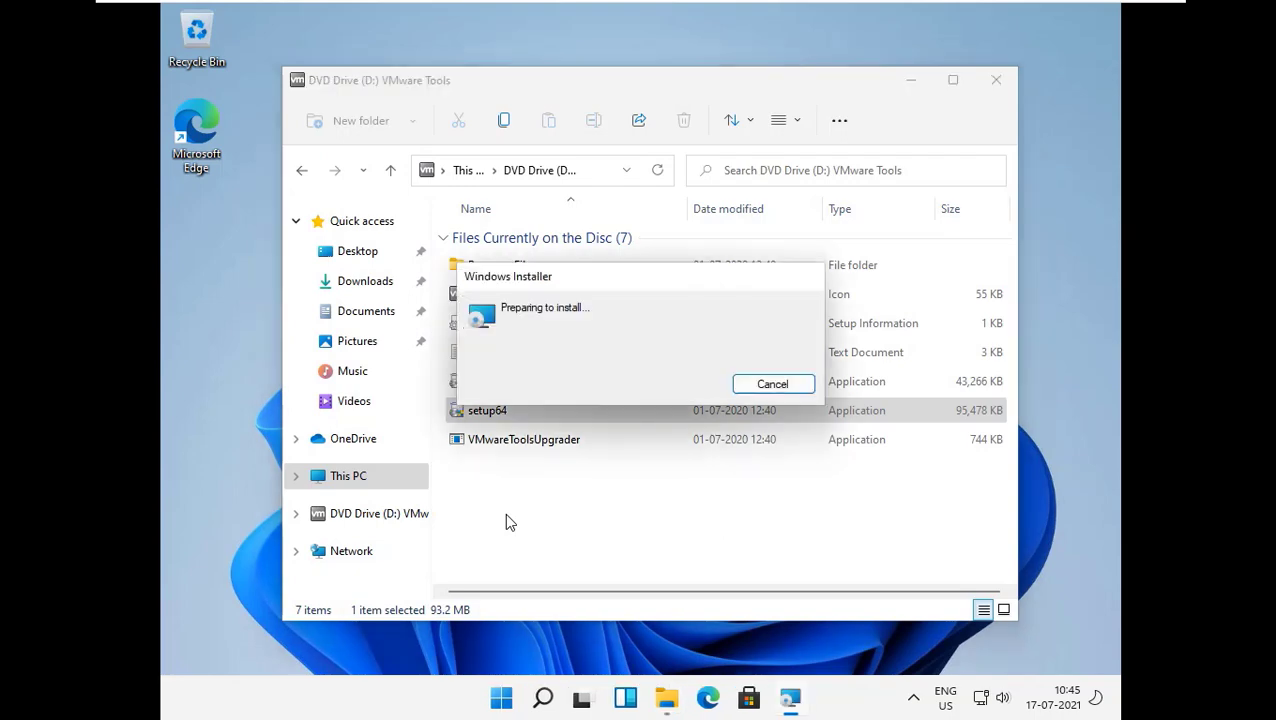
# Install VMware Tools with the Typical setup type, finish the wizard and restart the virtual machine.
pyautogui.click(760, 485)
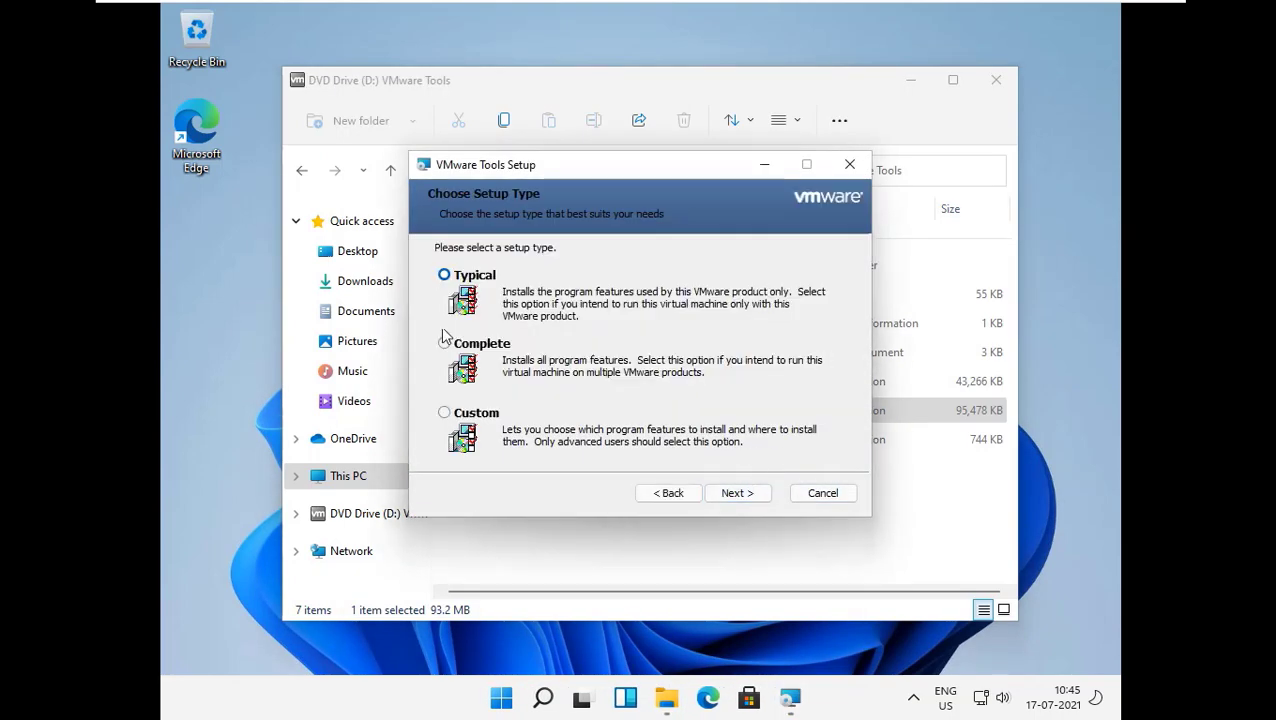
pyautogui.click(727, 493)
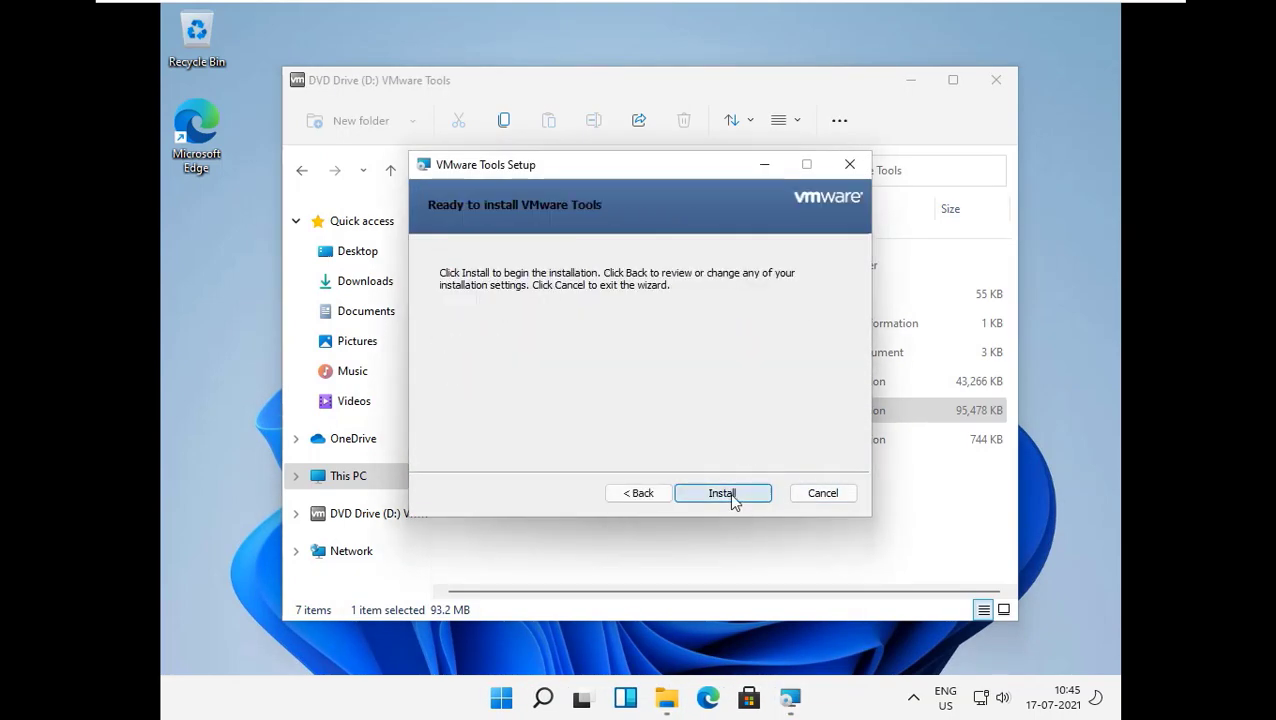
pyautogui.click(730, 492)
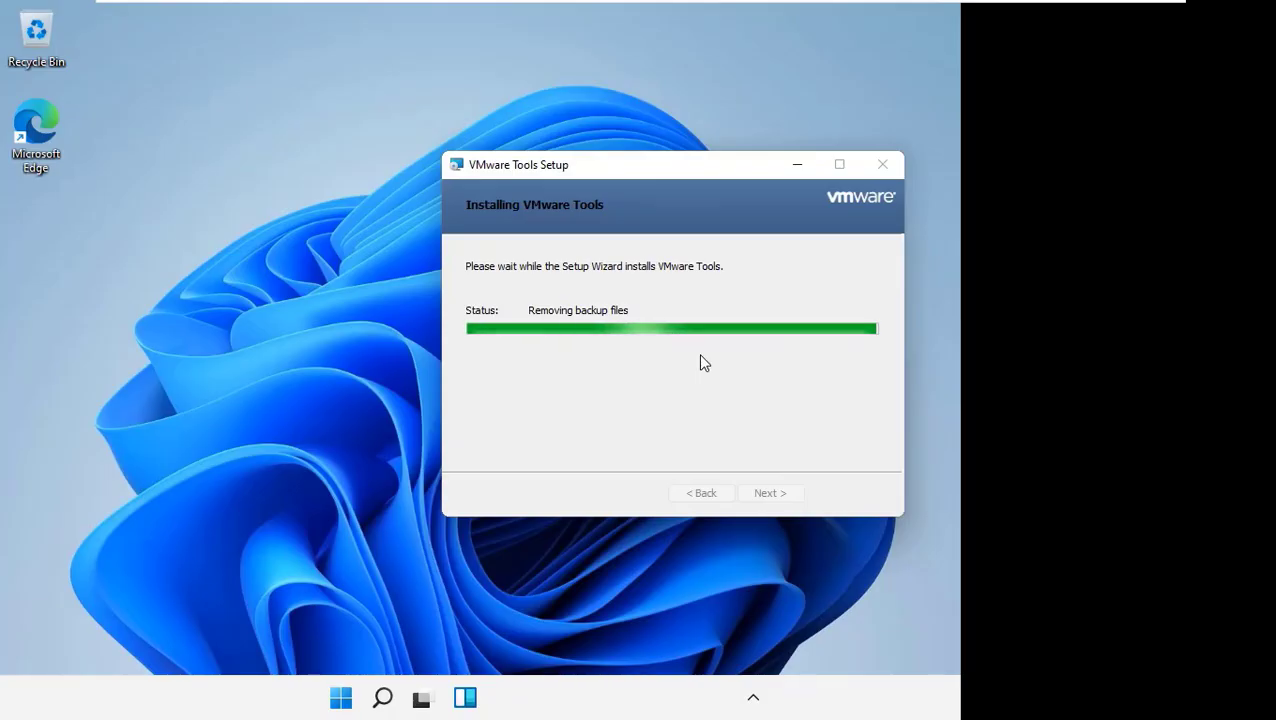
pyautogui.click(766, 492)
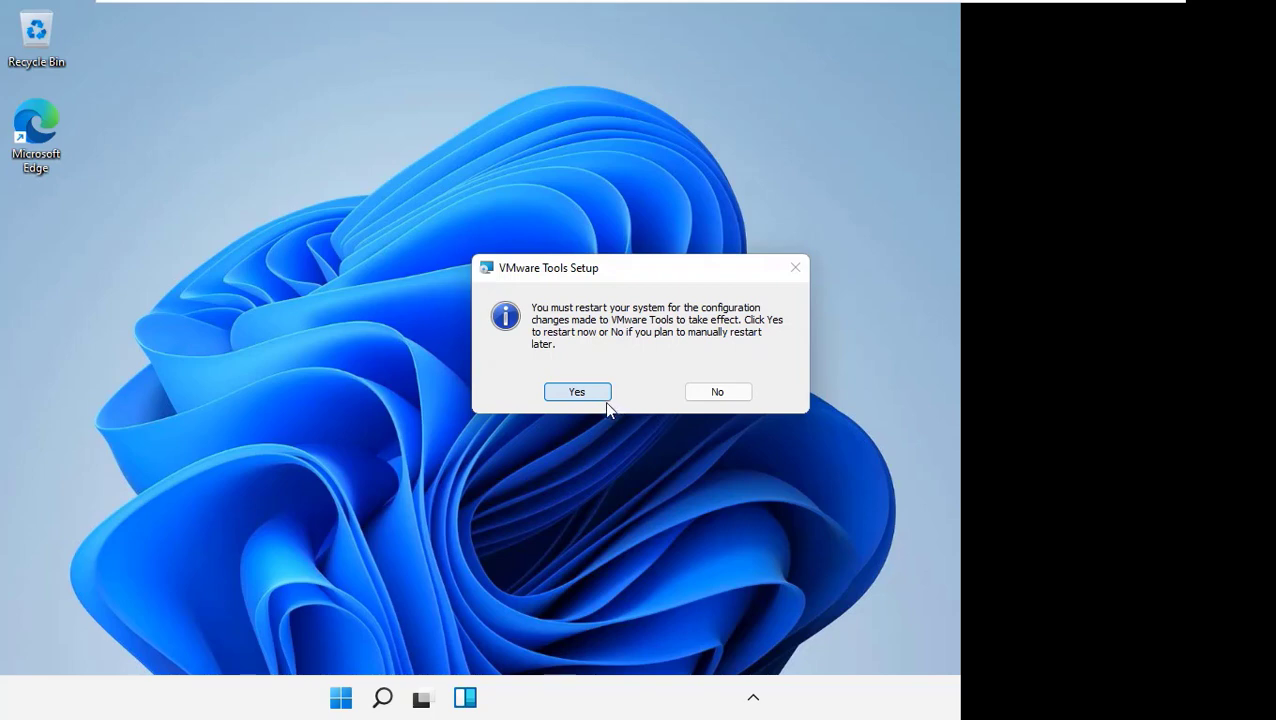
pyautogui.press('Return')
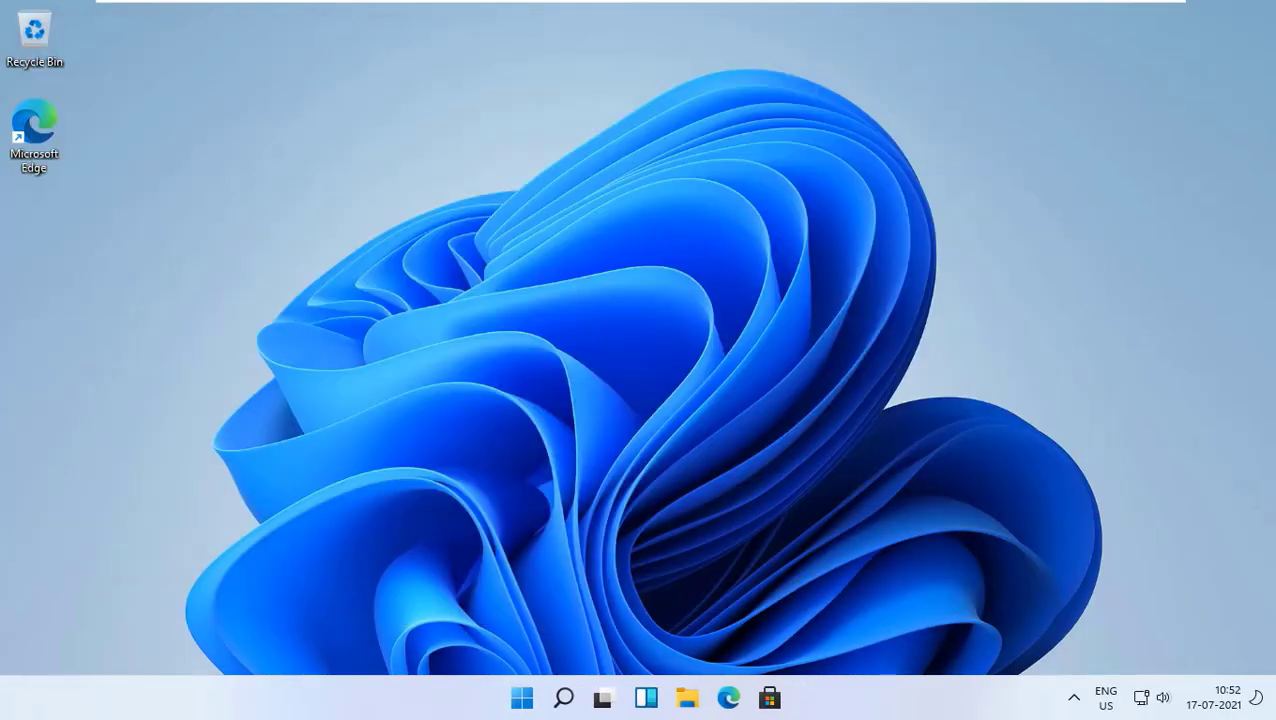
# Review the Windows specifications on the system's About page again, and close File Explorer and Settings.
pyautogui.press('super+e')
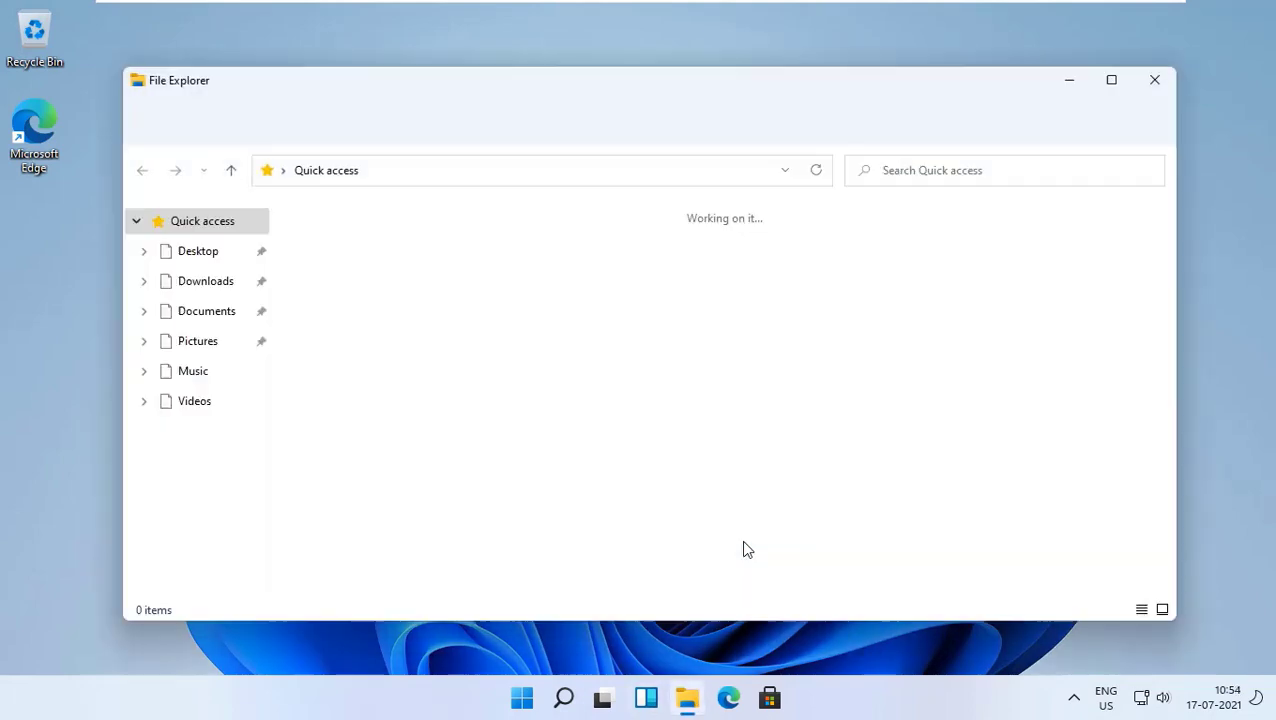
pyautogui.rightClick(665, 336)
pyautogui.click(777, 468)
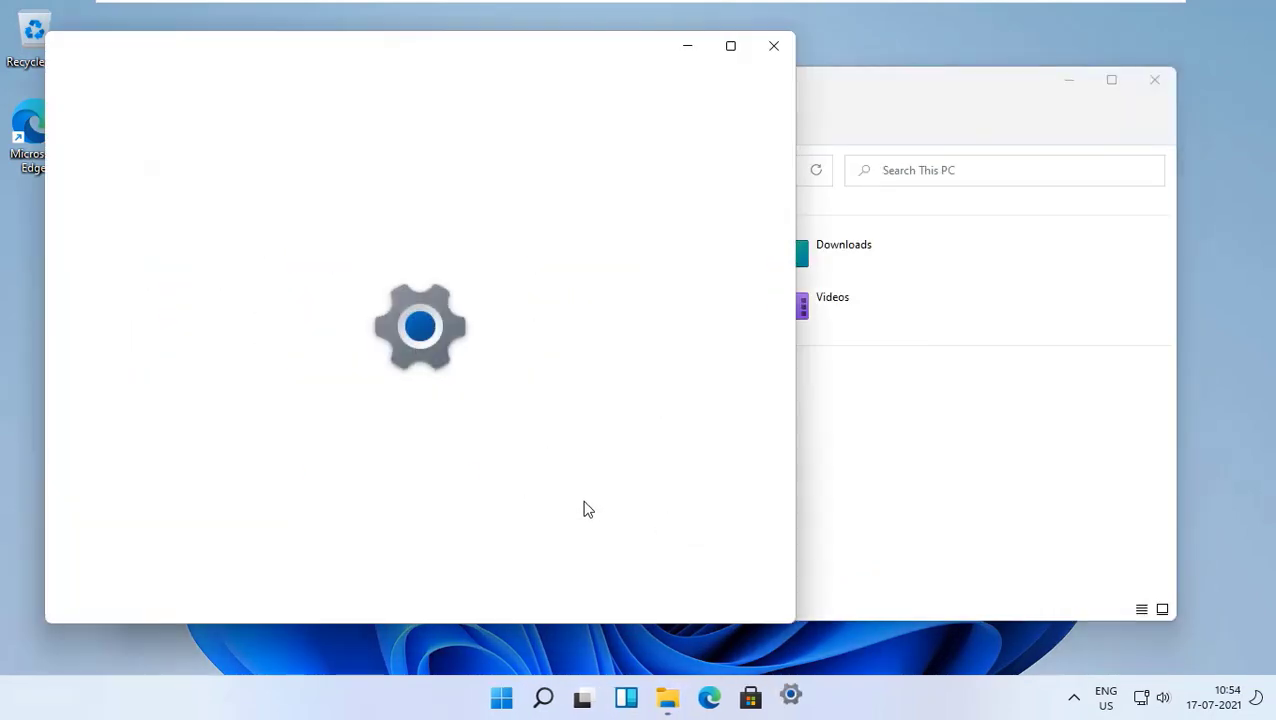
pyautogui.scroll(-6, 518, 348)
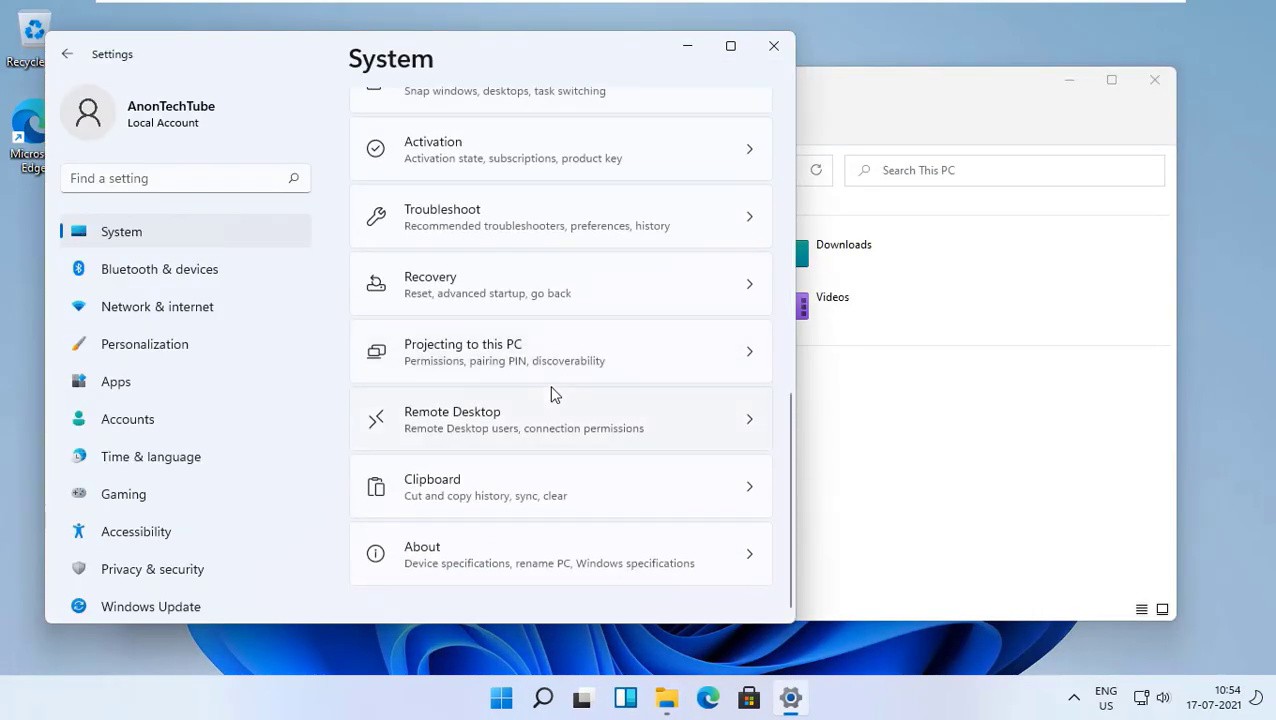
pyautogui.click(416, 596)
pyautogui.scroll(-5, 521, 433)
pyautogui.click(1155, 80)
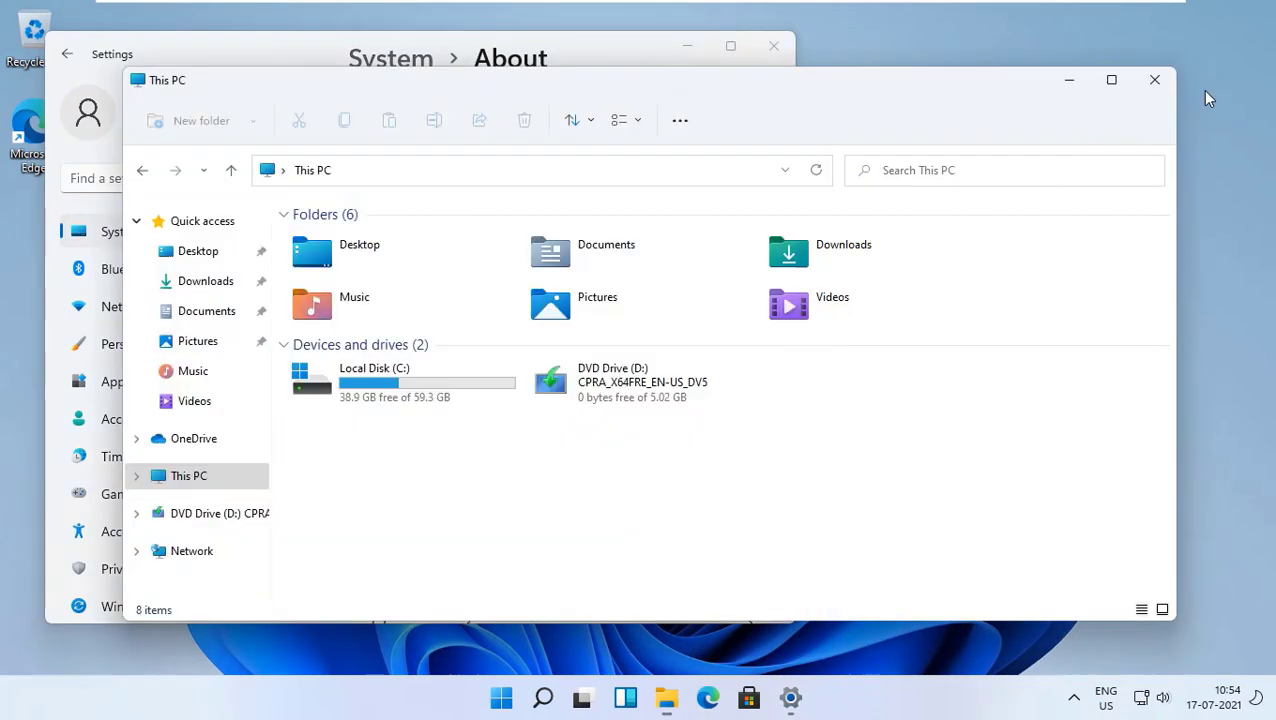
pyautogui.moveTo(290, 53); pyautogui.dragTo(520, 73)
pyautogui.click(200, 302)
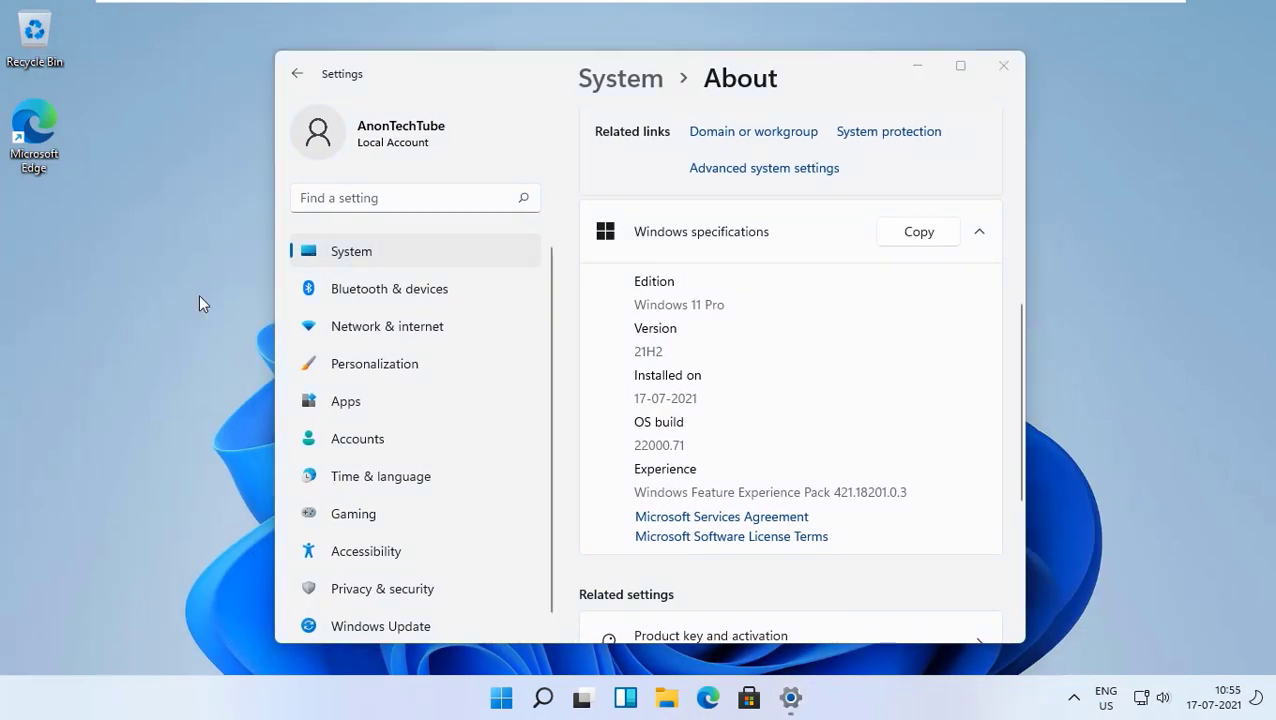
pyautogui.click(1003, 65)
# Open the Microsoft Store, browse its home page in a maximized window, and close it.
pyautogui.rightClick(648, 277)
pyautogui.click(769, 697)
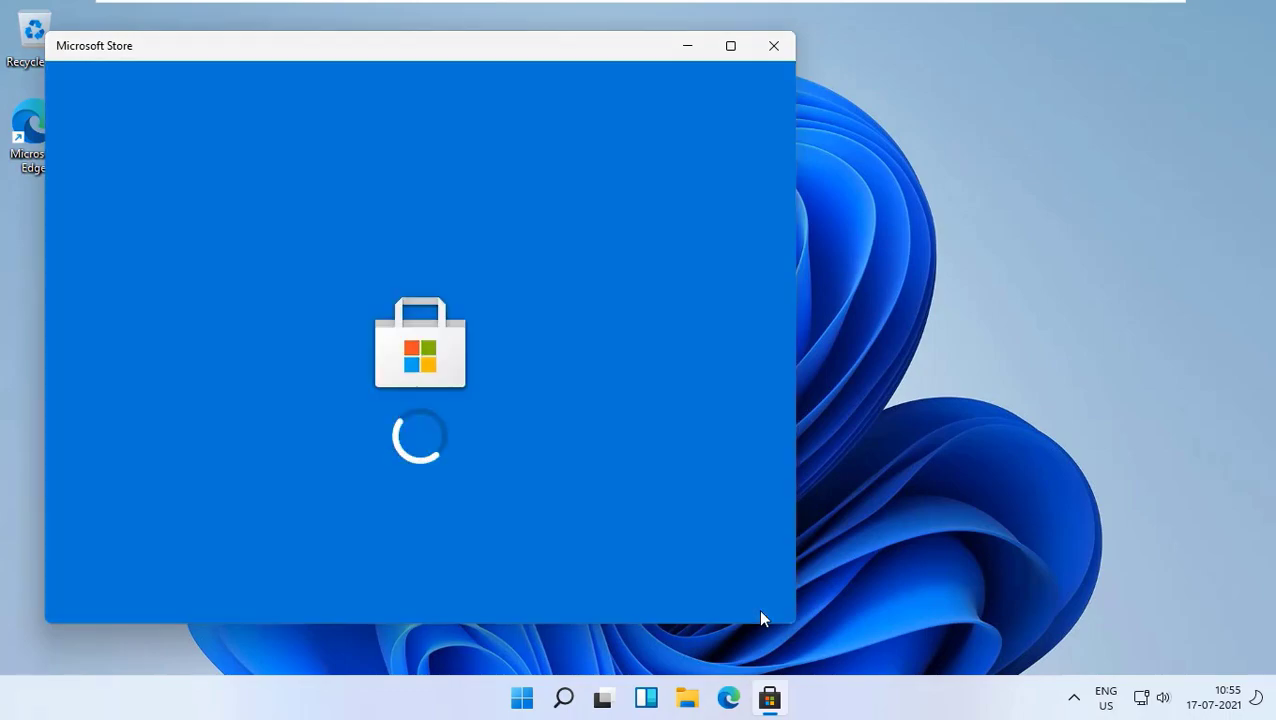
pyautogui.scroll(-10, 440, 450)
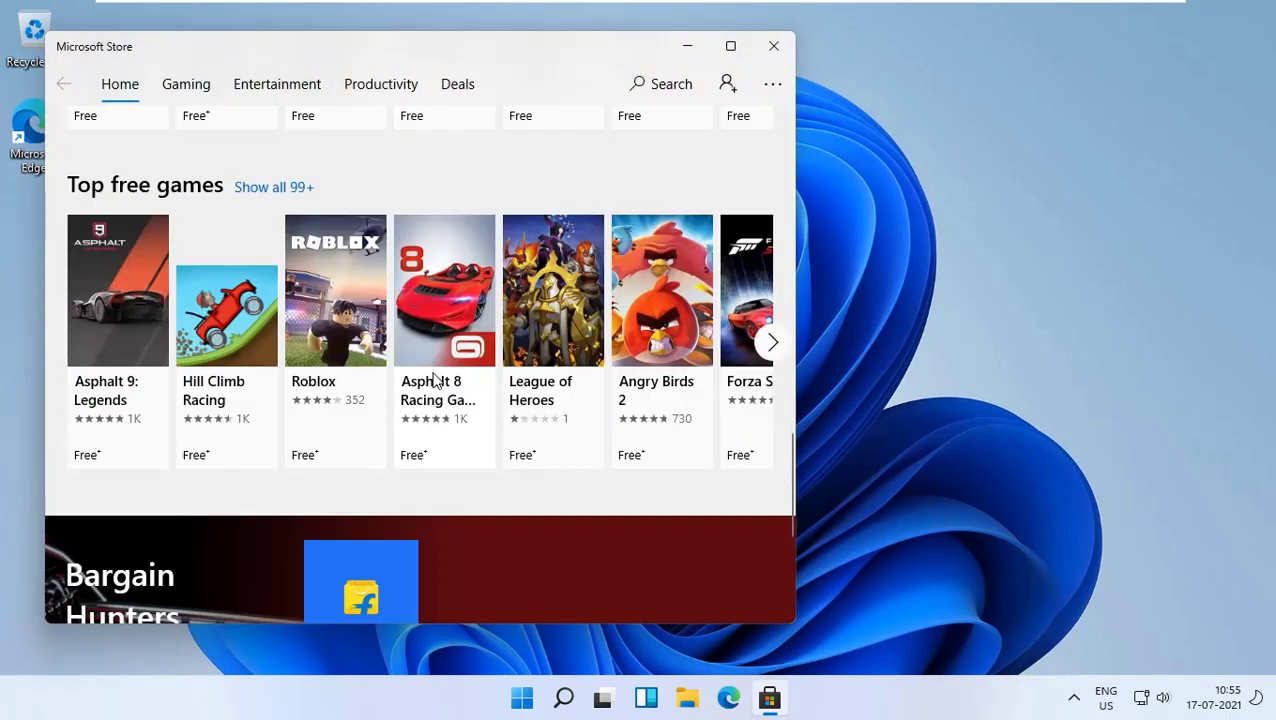
pyautogui.scroll(10, 562, 270)
pyautogui.click(731, 46)
pyautogui.click(1254, 15)
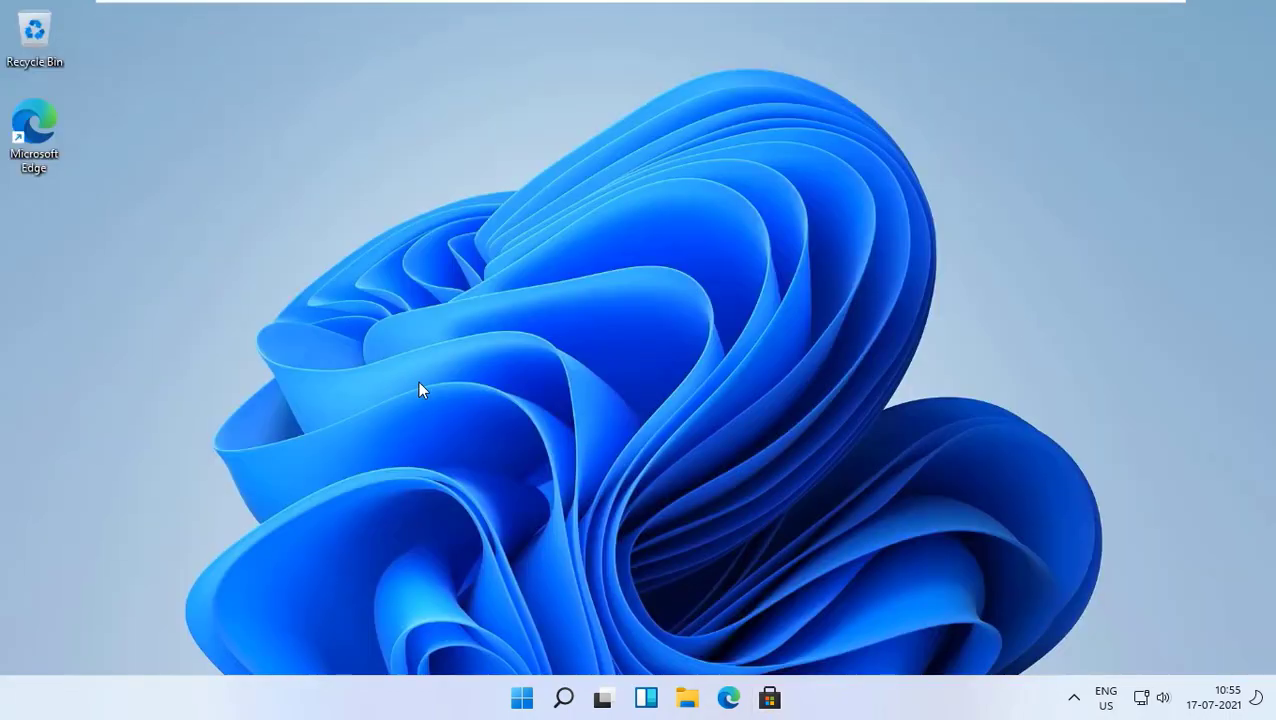
# Open the Windows 11 widgets board.
pyautogui.press('super+w')
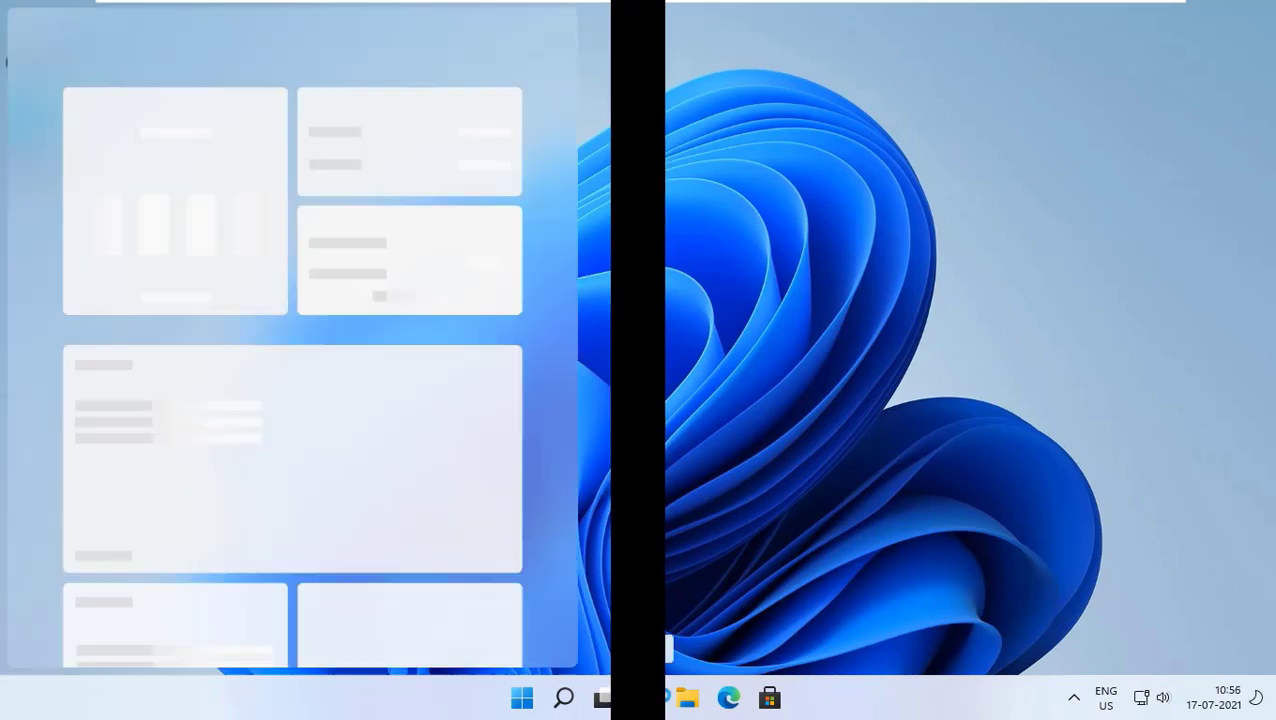